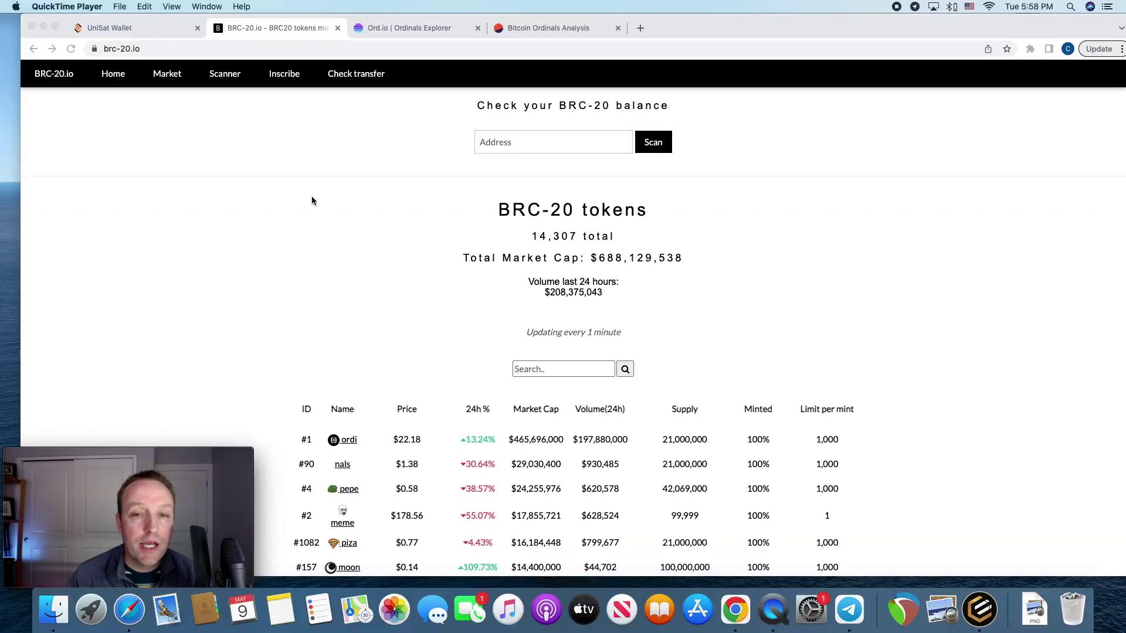
Step: Glance at Ord.io's BRC-20 Prices ranking, then return to its inscriptions explorer
scroll(574, 163, down, 3)
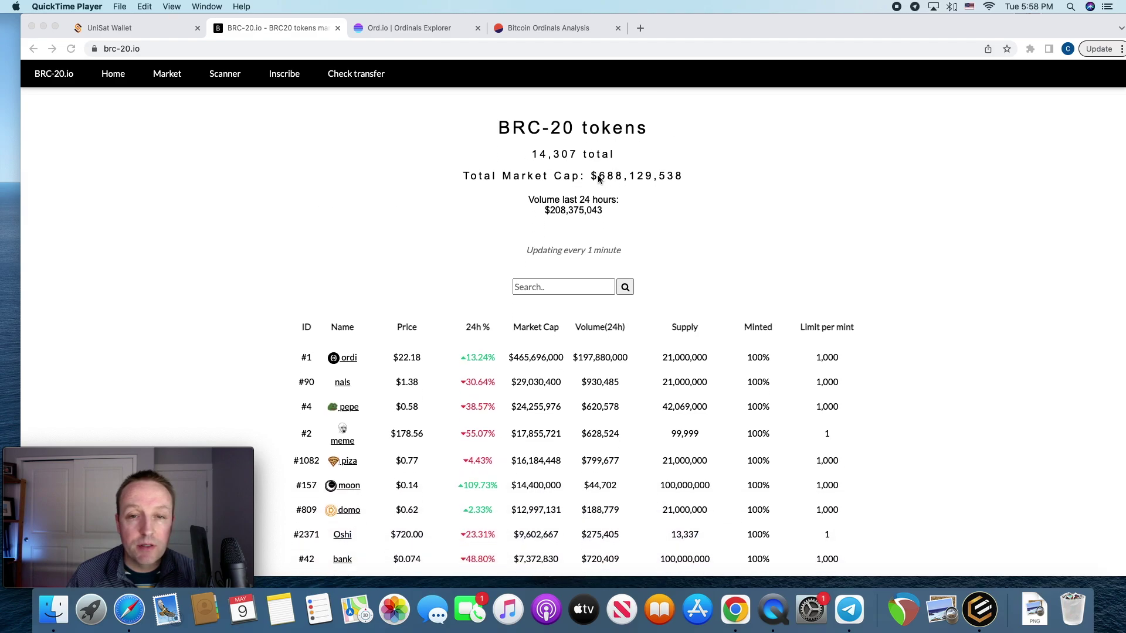
scroll(710, 200, down, 2)
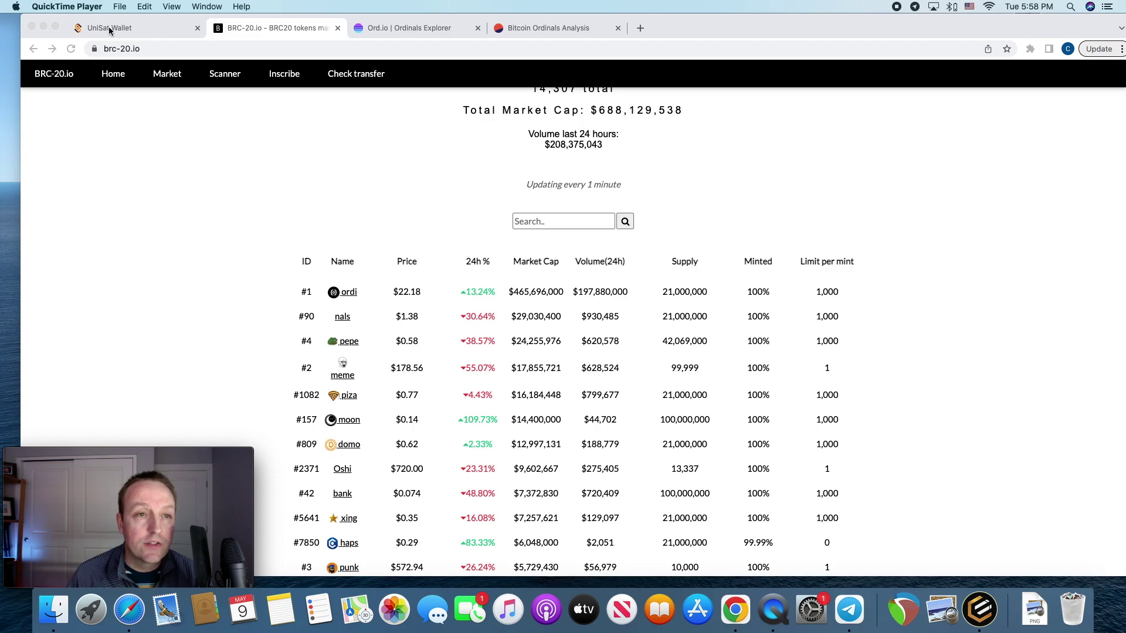
click(417, 26)
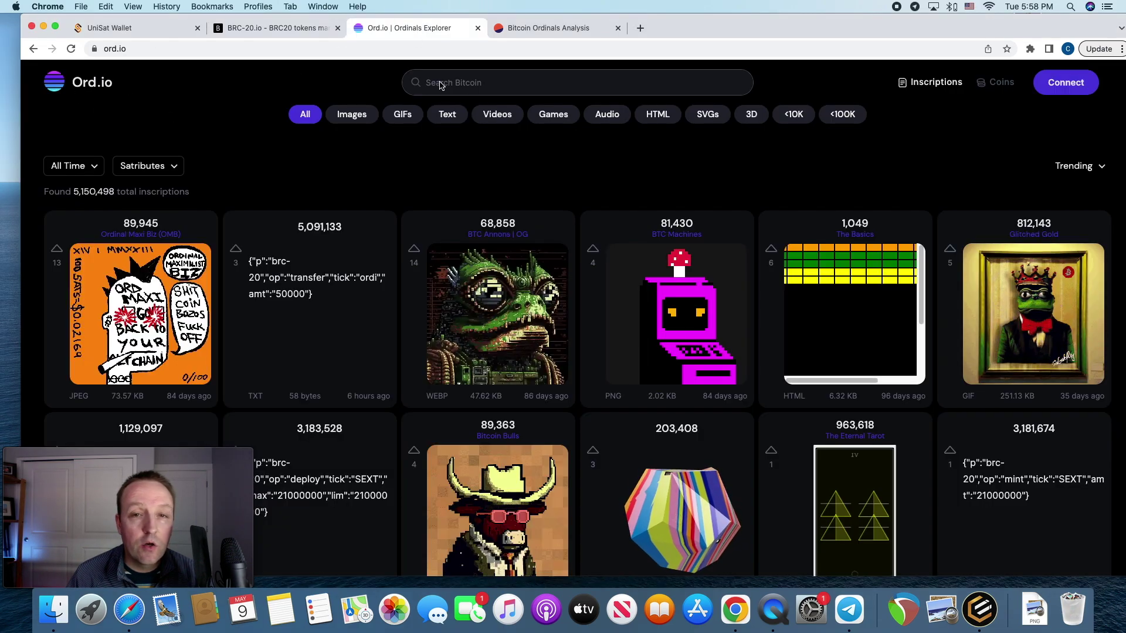
click(999, 84)
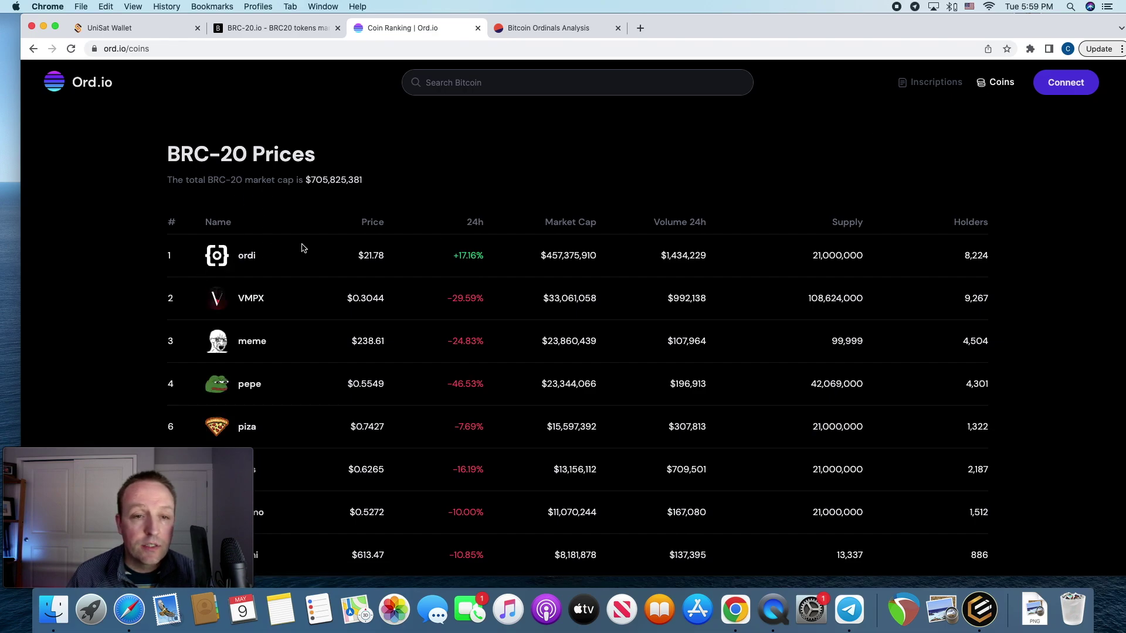
click(71, 85)
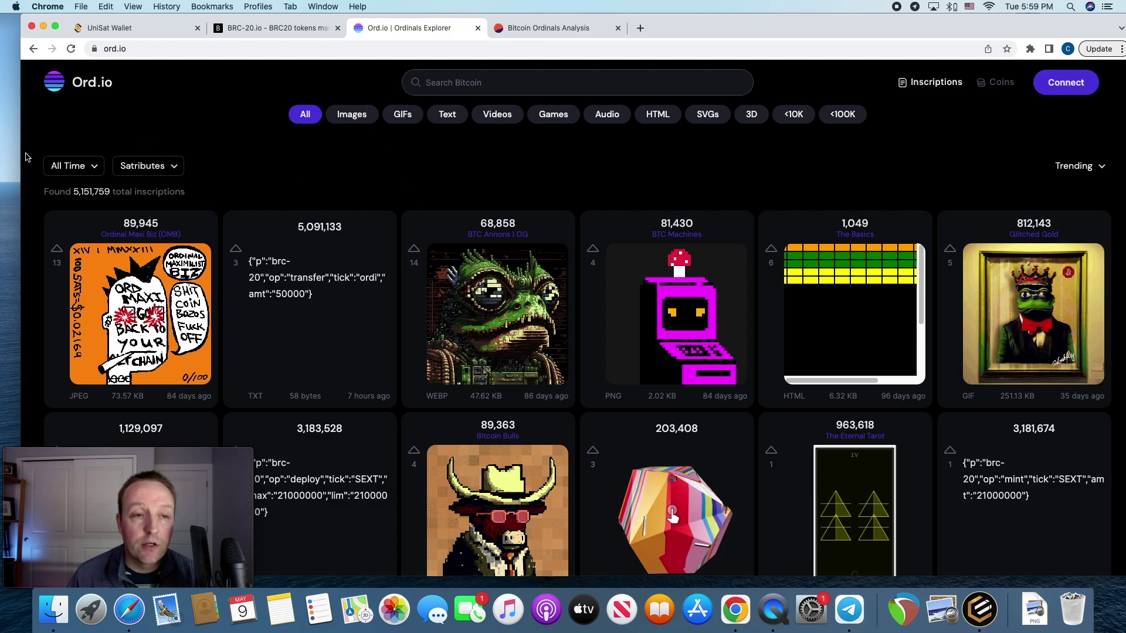
Step: Open Hiro Wallet and review Account 1's Bitcoin, Stacks, JPOW and KEK+ balances
click(1030, 49)
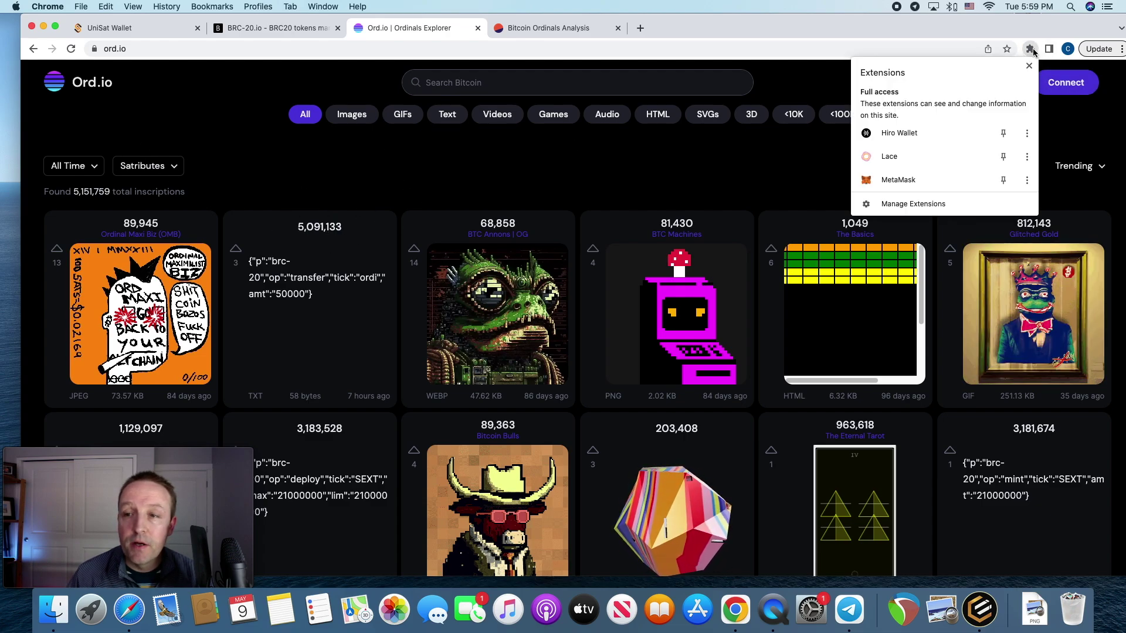
click(912, 132)
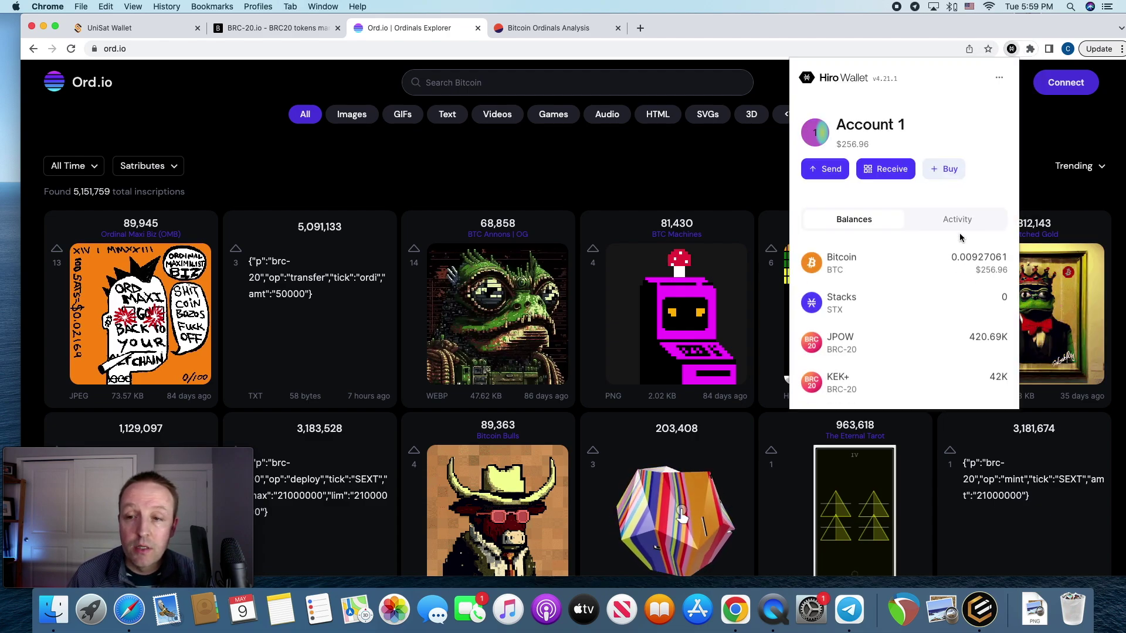
scroll(960, 239, down, 3)
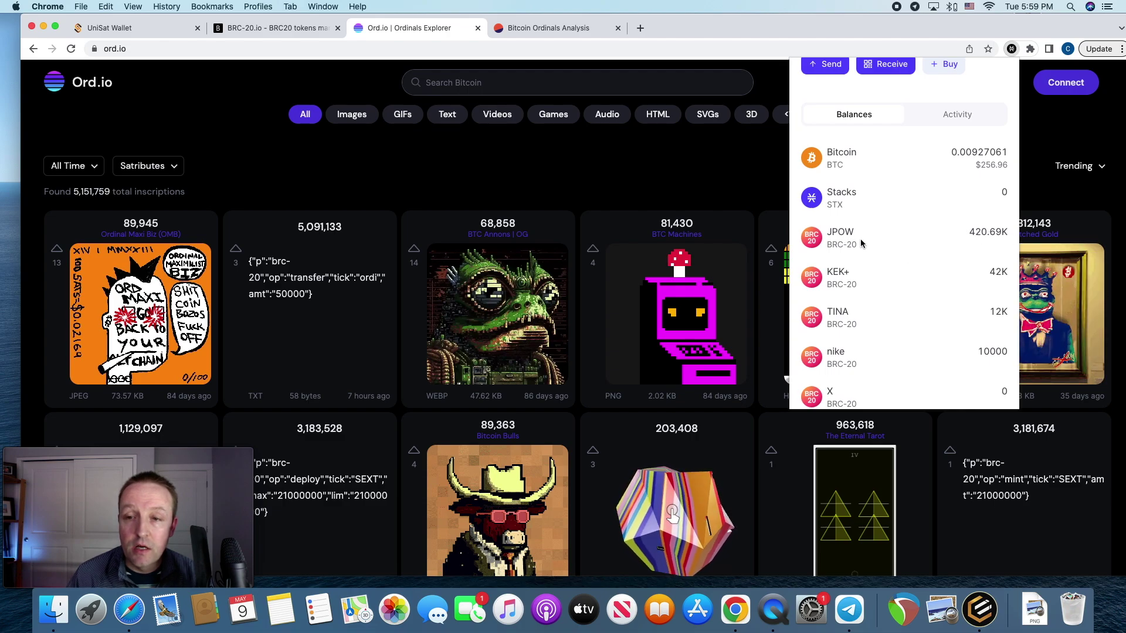
scroll(924, 246, down, 1)
scroll(923, 246, down, 2)
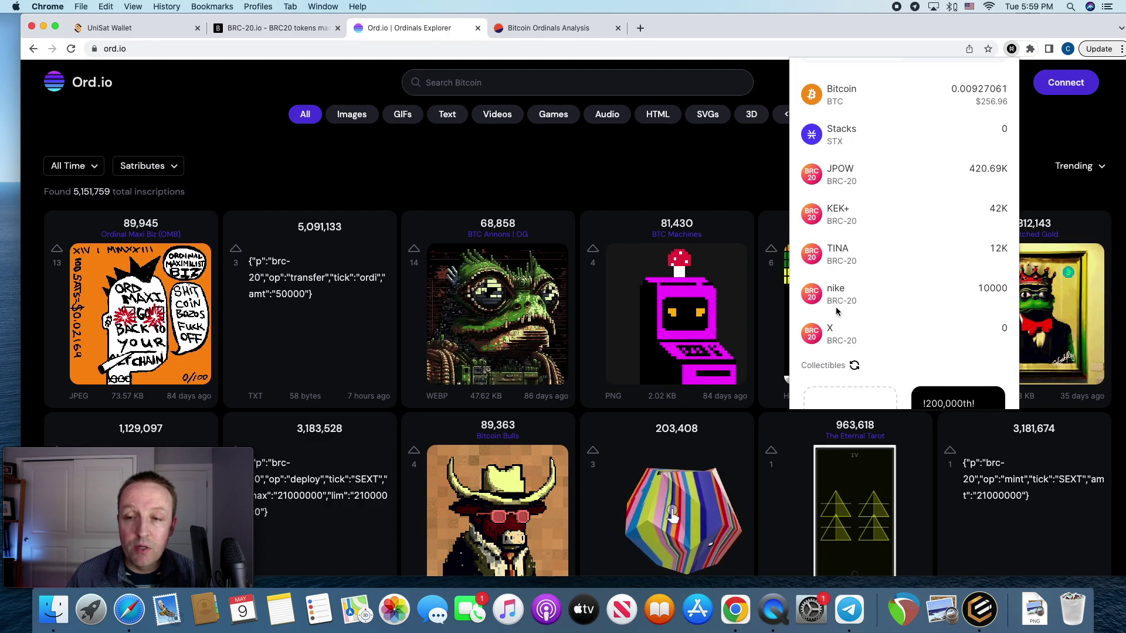
scroll(870, 311, down, 2)
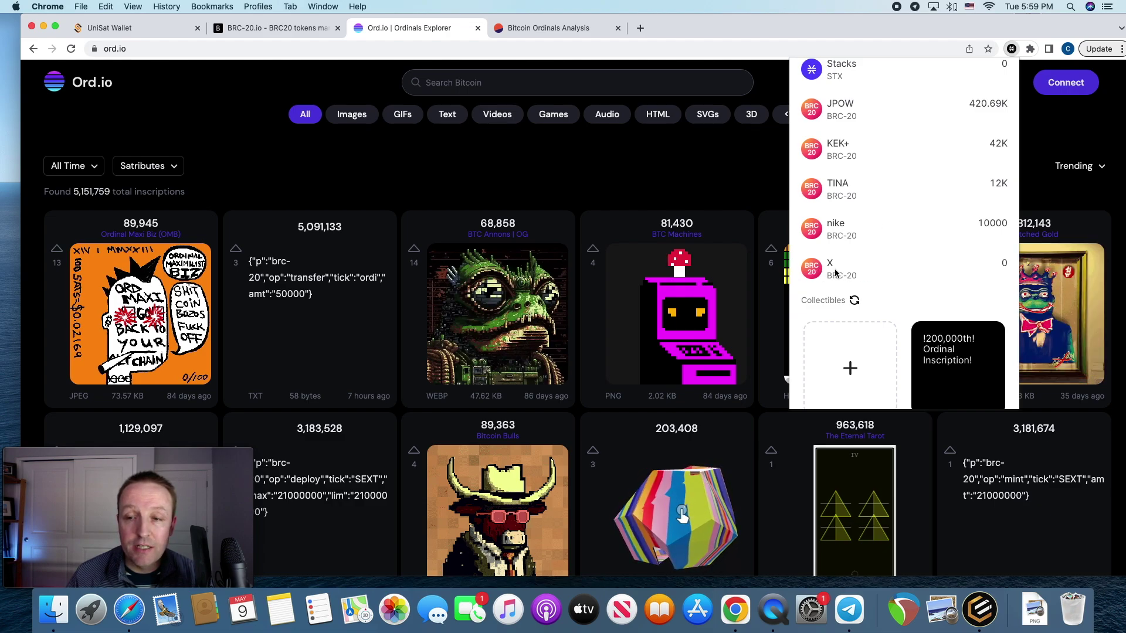
scroll(901, 265, up, 5)
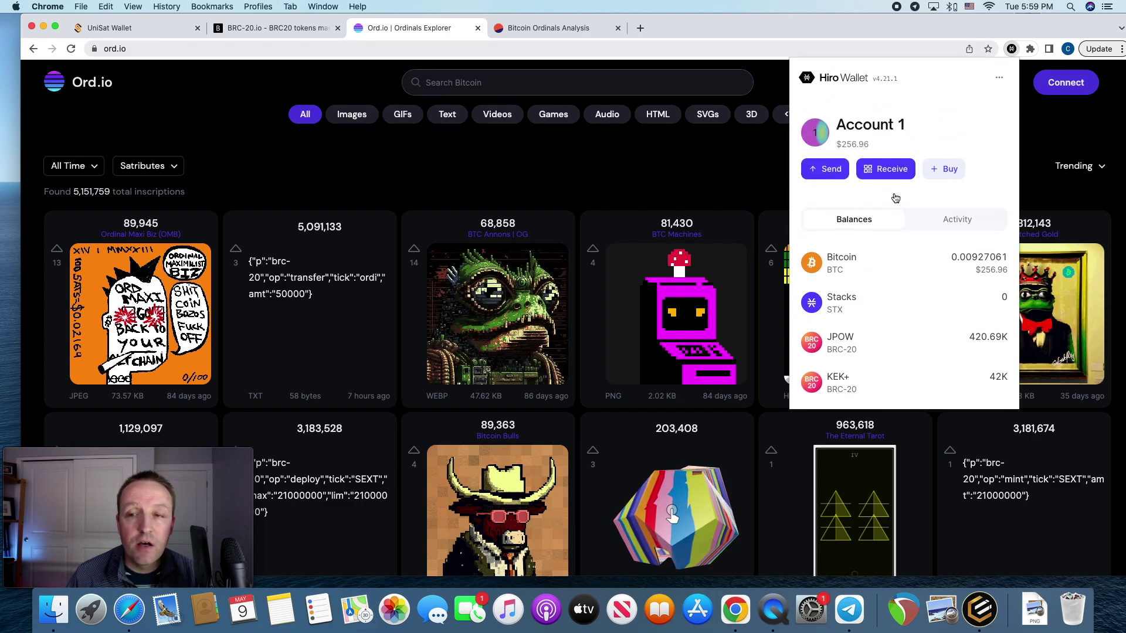
Step: Check mempool.space in a new tab, noting the 137 sat/vB high-priority fee
click(640, 27)
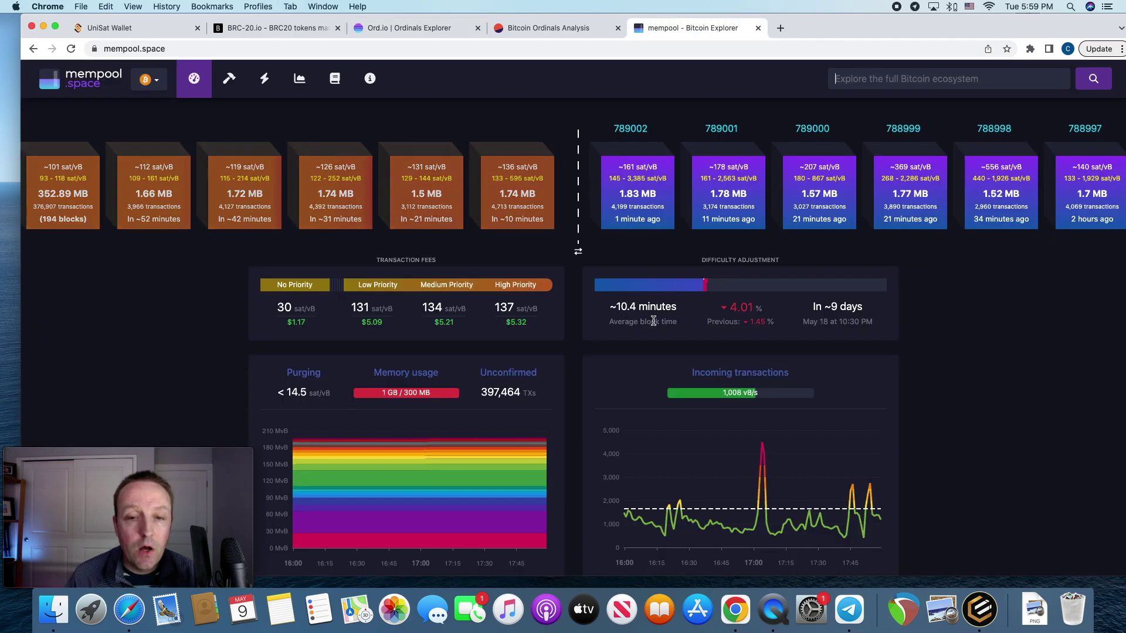
double_click(514, 306)
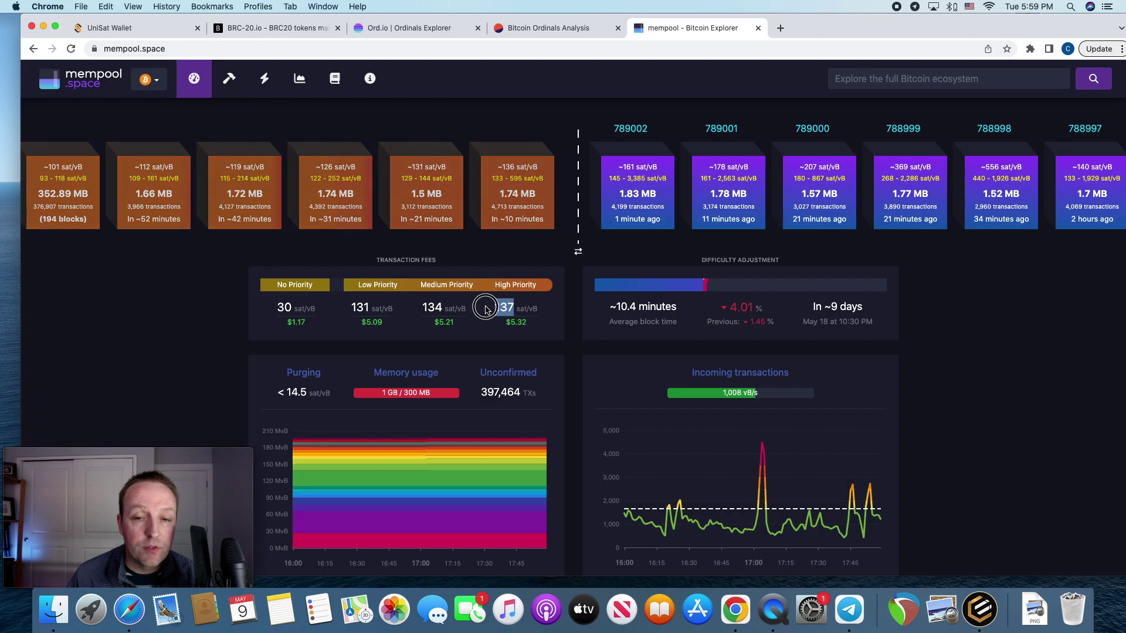
click(116, 28)
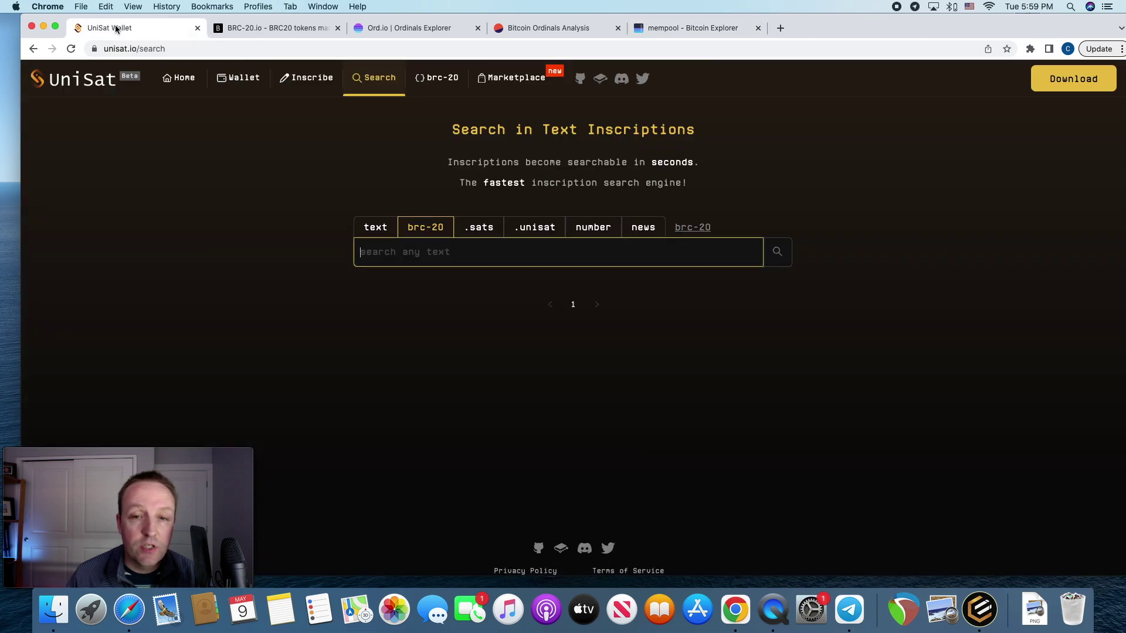
Step: Search UniSat's brc-20 list for BADZ and compare against the BRC-20.io token list
click(400, 264)
text(BADZ)
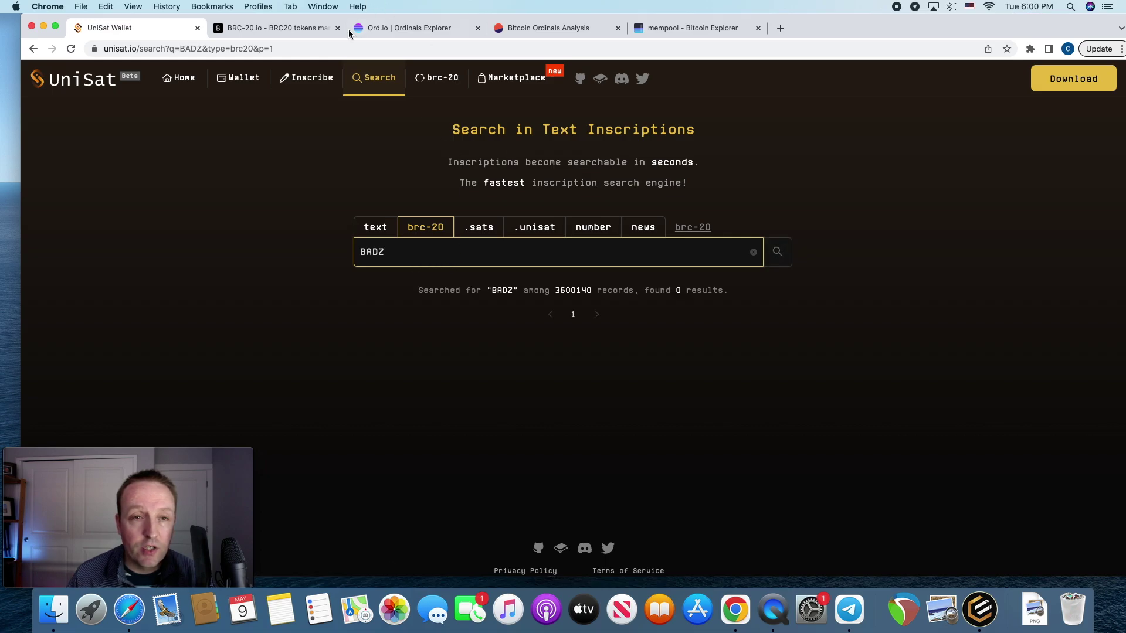
click(296, 29)
scroll(431, 469, down, 5)
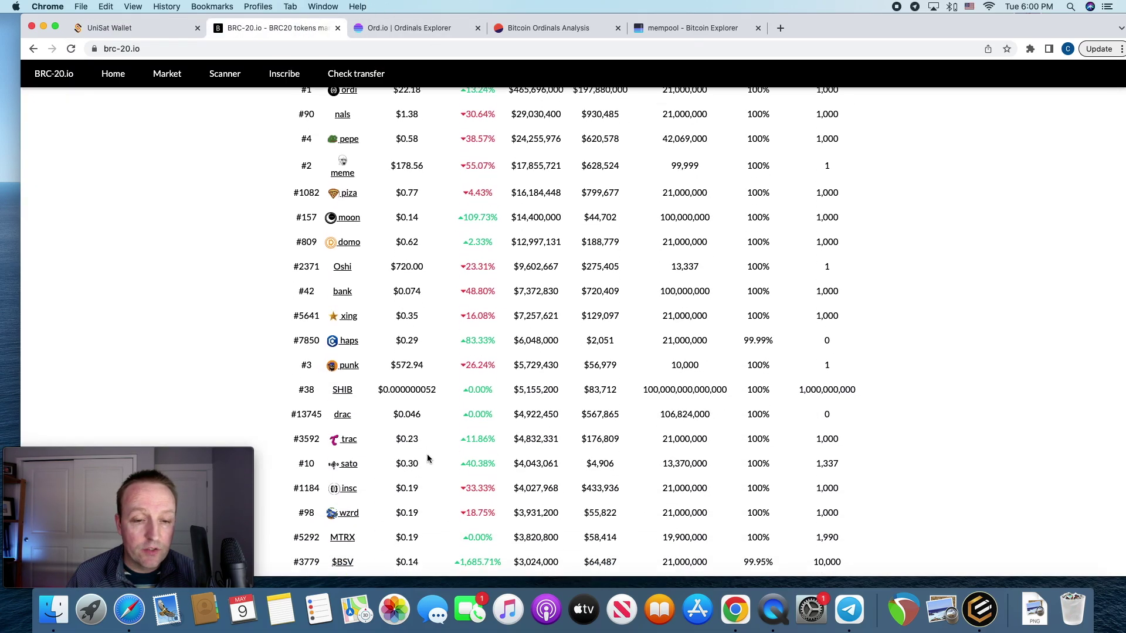
scroll(427, 451, up, 7)
click(151, 29)
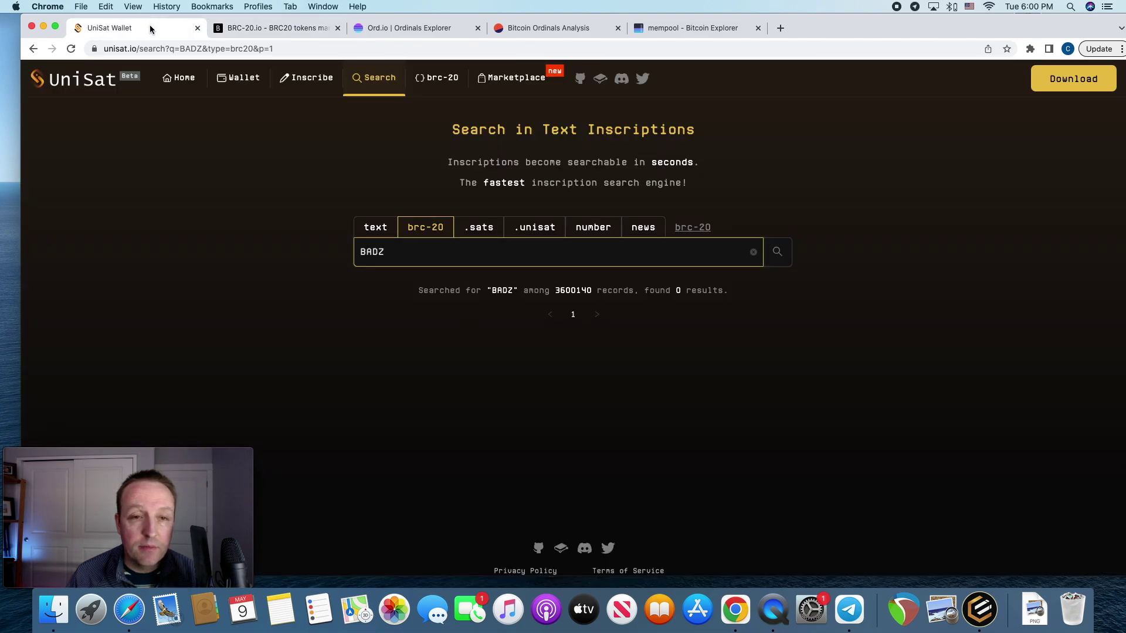
Step: Copy the BADZ ticker text from the search box
drag(420, 251, 354, 256)
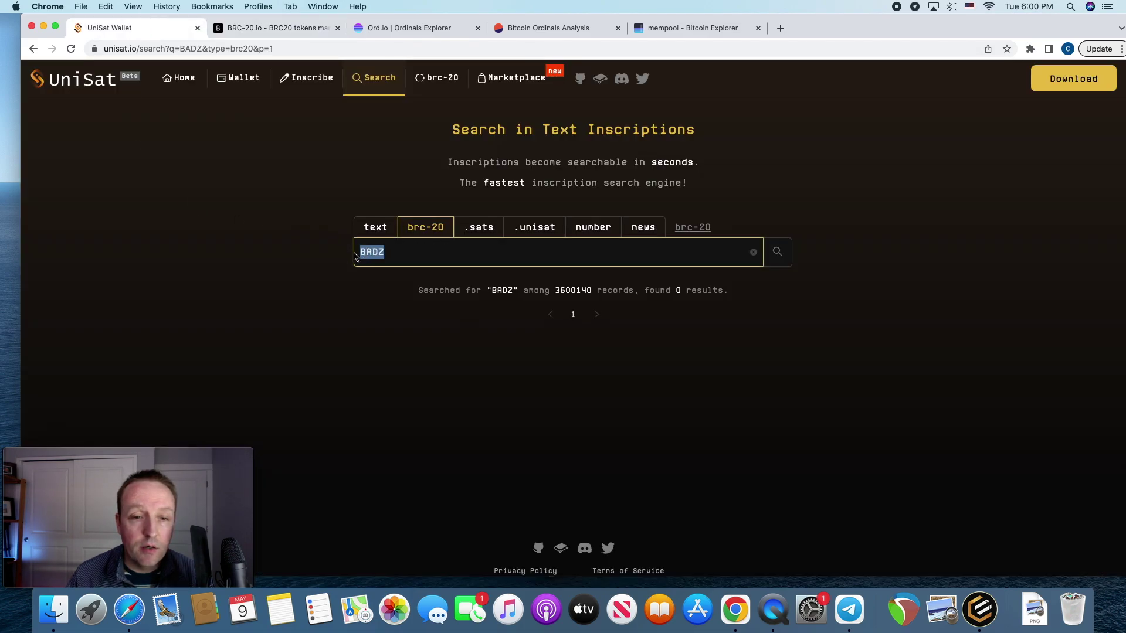
right_click(365, 252)
click(407, 335)
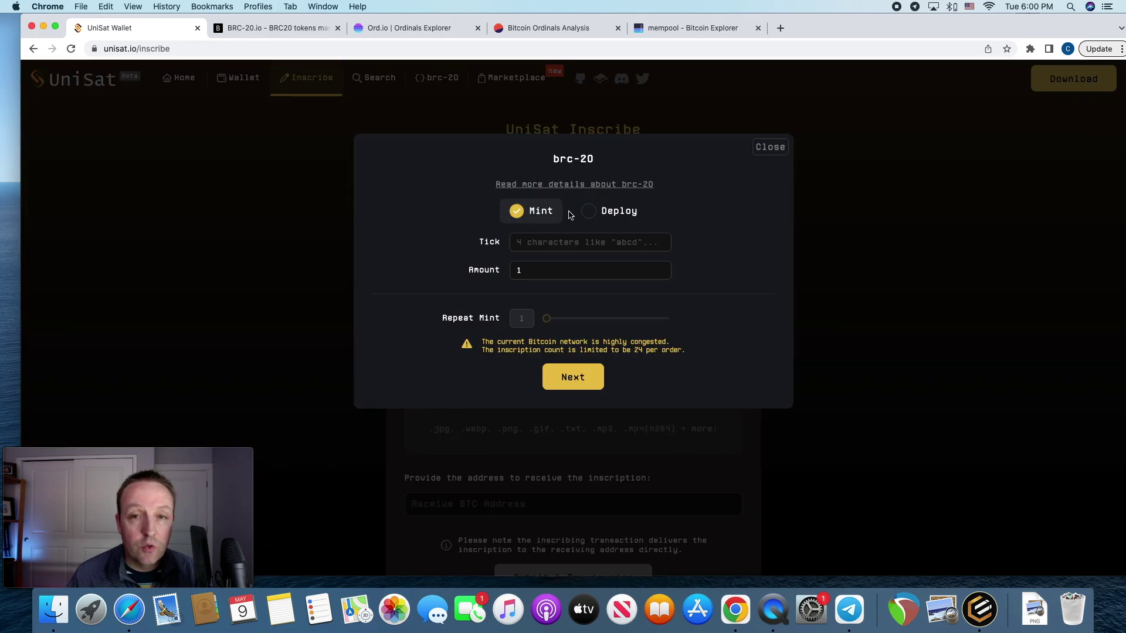
Step: Switch the brc-20 form to Deploy with total supply 120000000 and limit per mint 25000
click(772, 145)
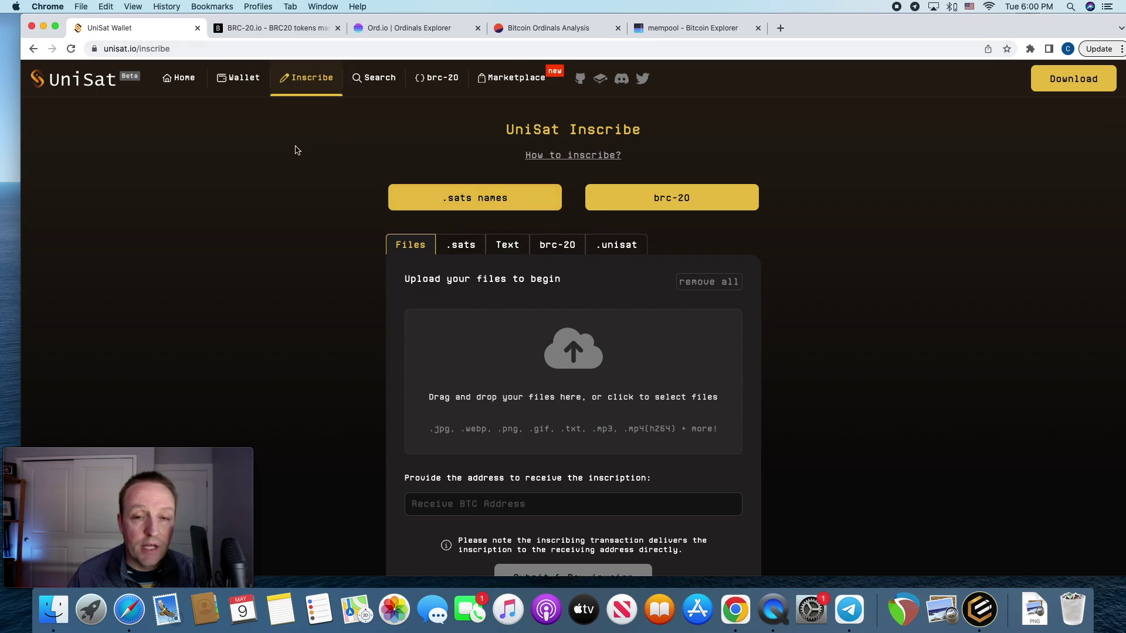
click(556, 244)
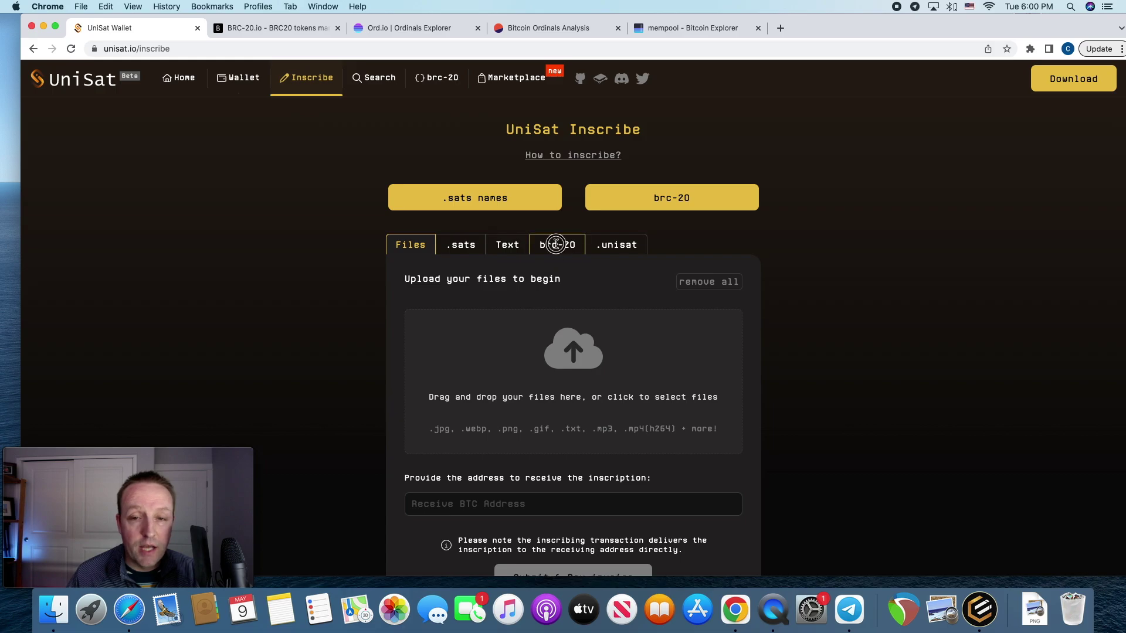
click(590, 213)
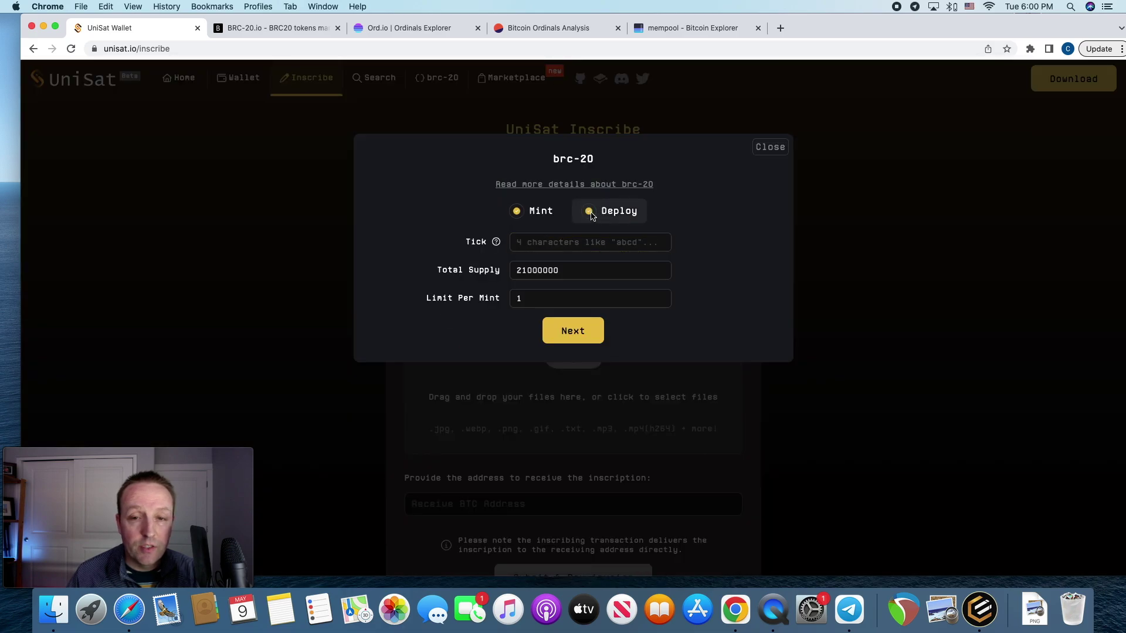
click(525, 270)
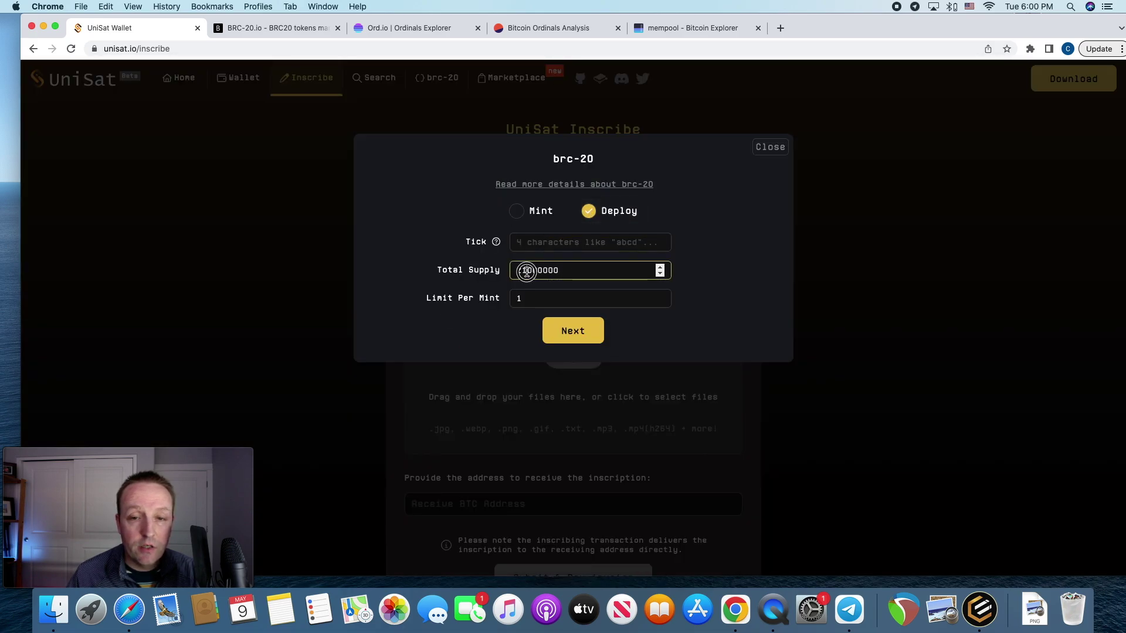
drag(526, 270, 513, 271)
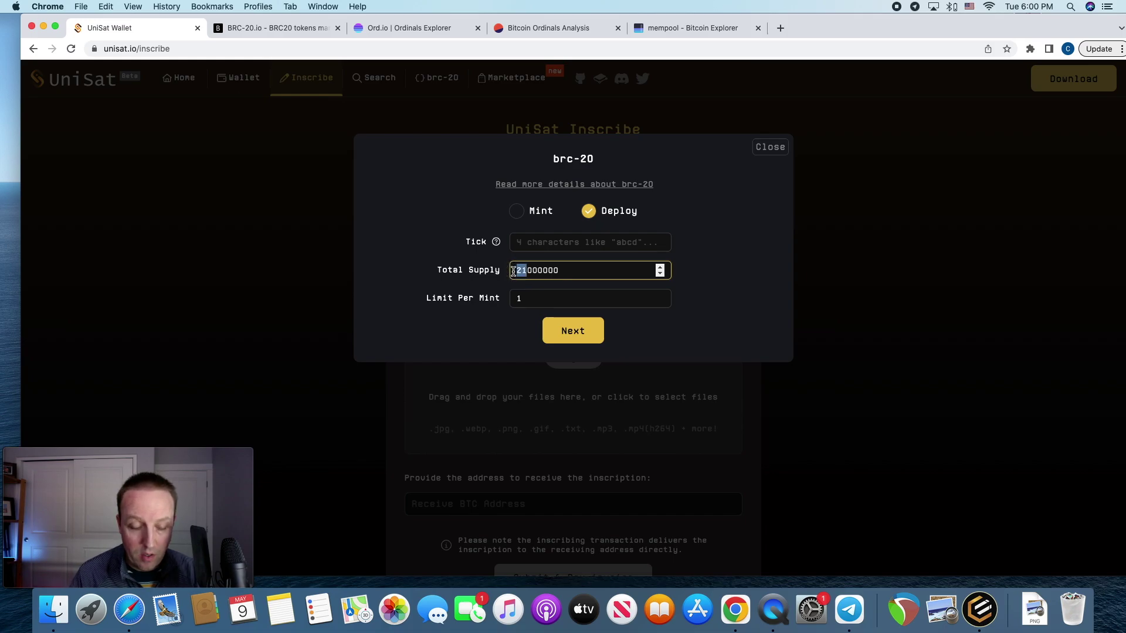
text(12)
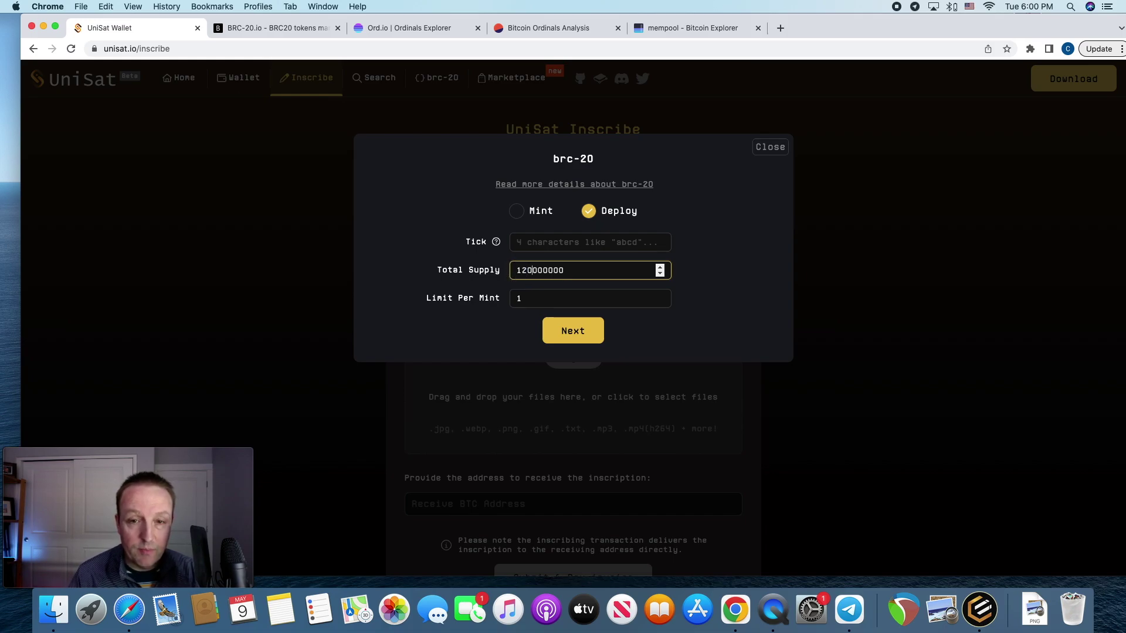
drag(526, 299, 493, 300)
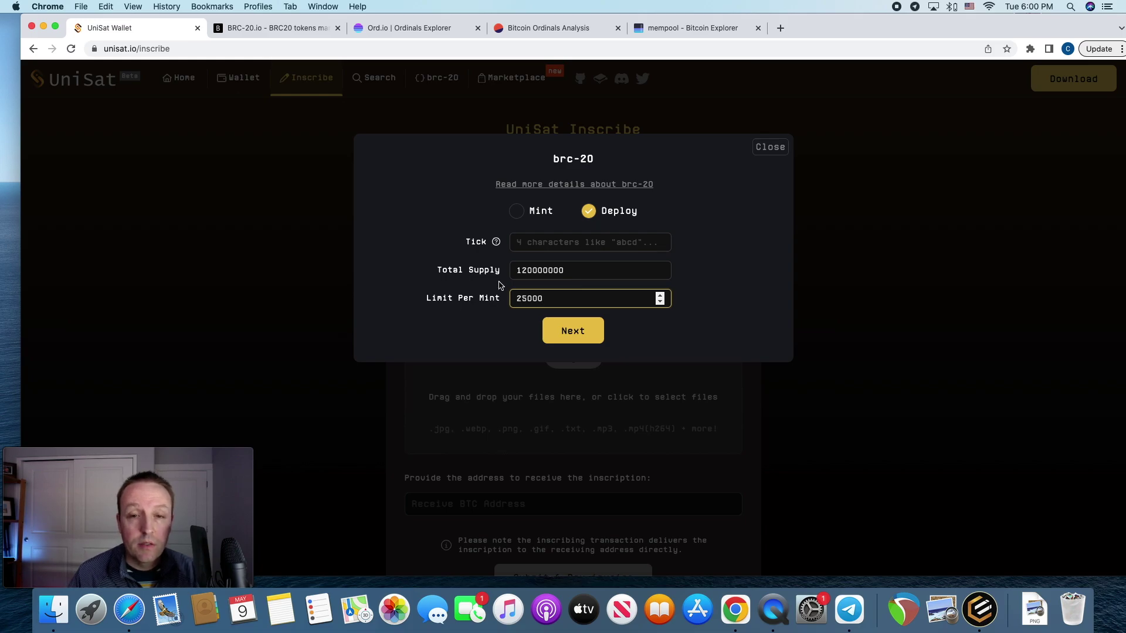
Step: Enter tick BADZ and proceed to review the deploy JSON
click(555, 244)
text(BAD)
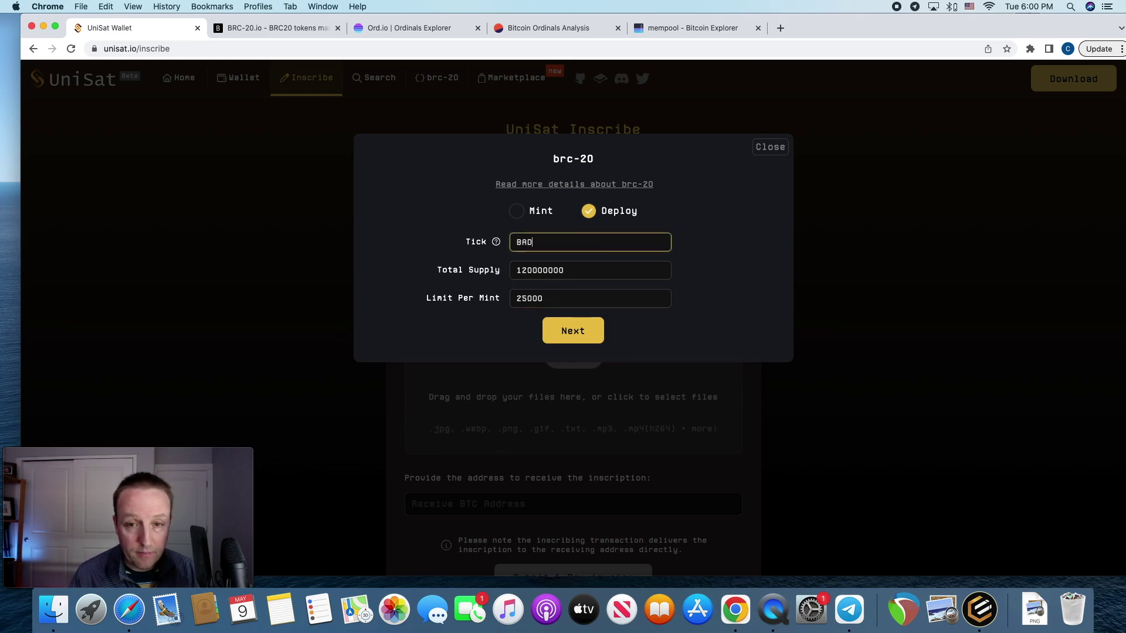
text(Z)
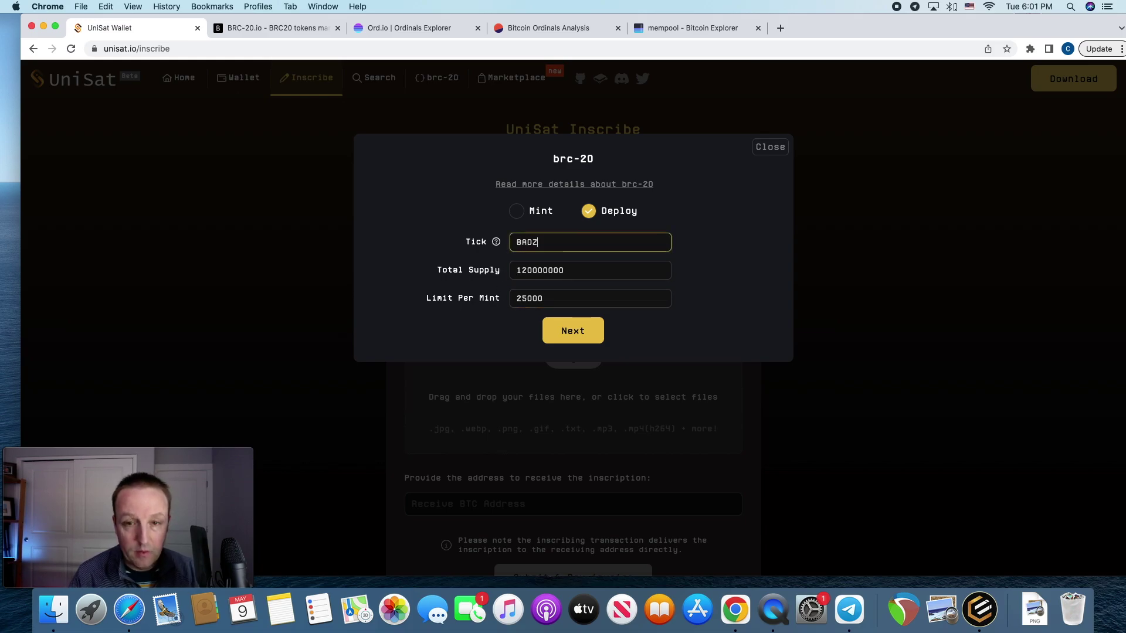
click(567, 332)
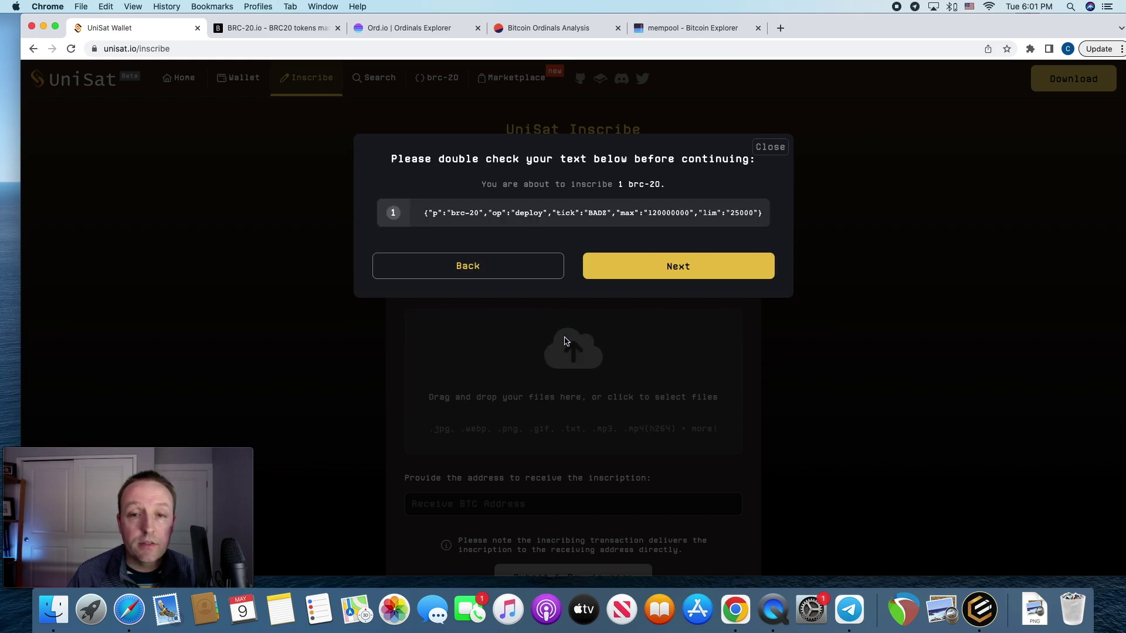
Step: Add the BADZ deploy to the order with a custom 150 sats/vB fee, about 33000 sats
click(675, 264)
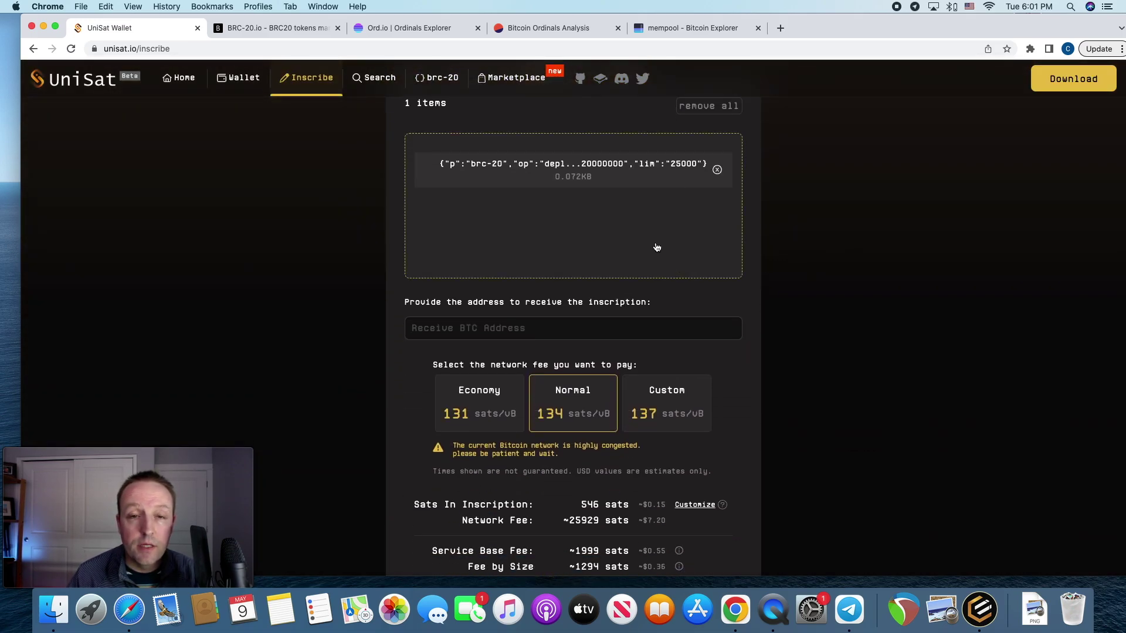
click(683, 408)
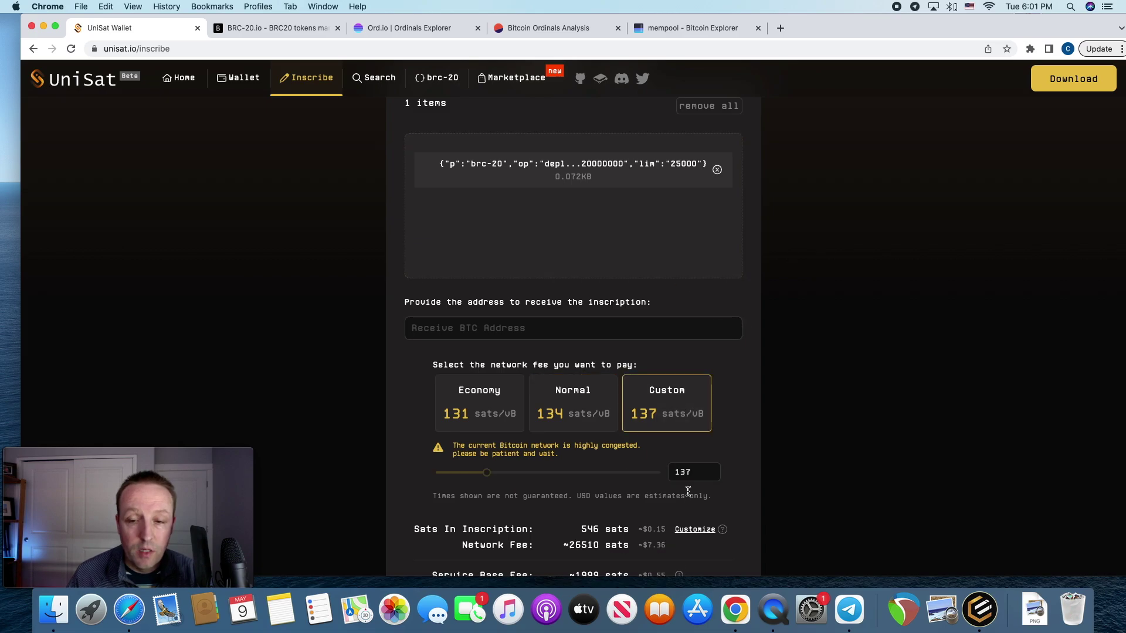
double_click(683, 472)
text(15)
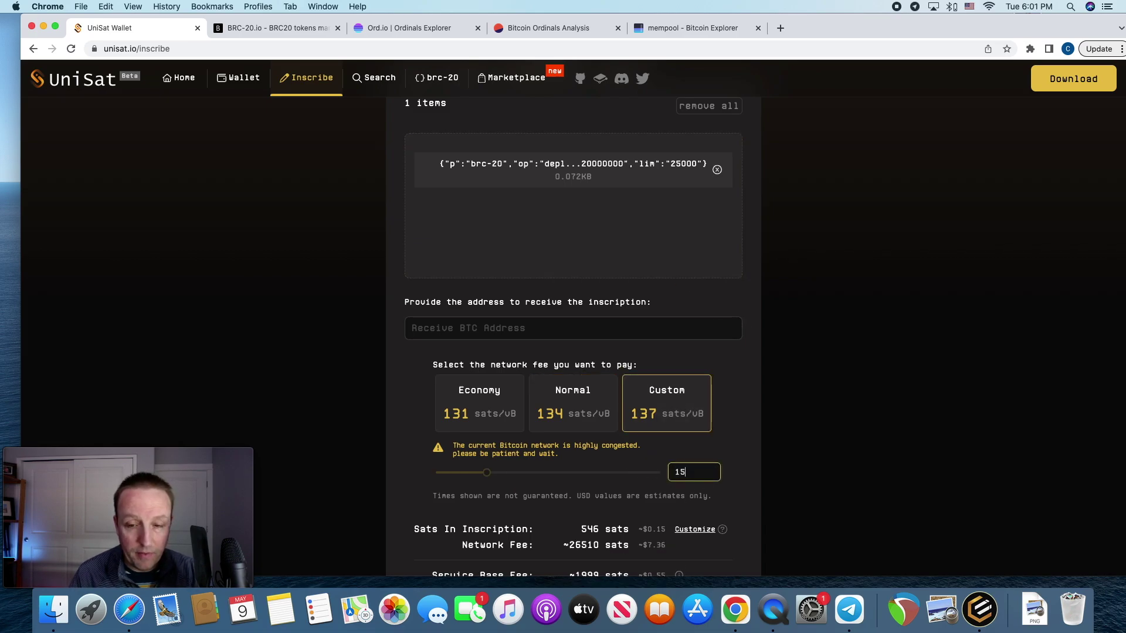
text(0)
scroll(721, 439, down, 3)
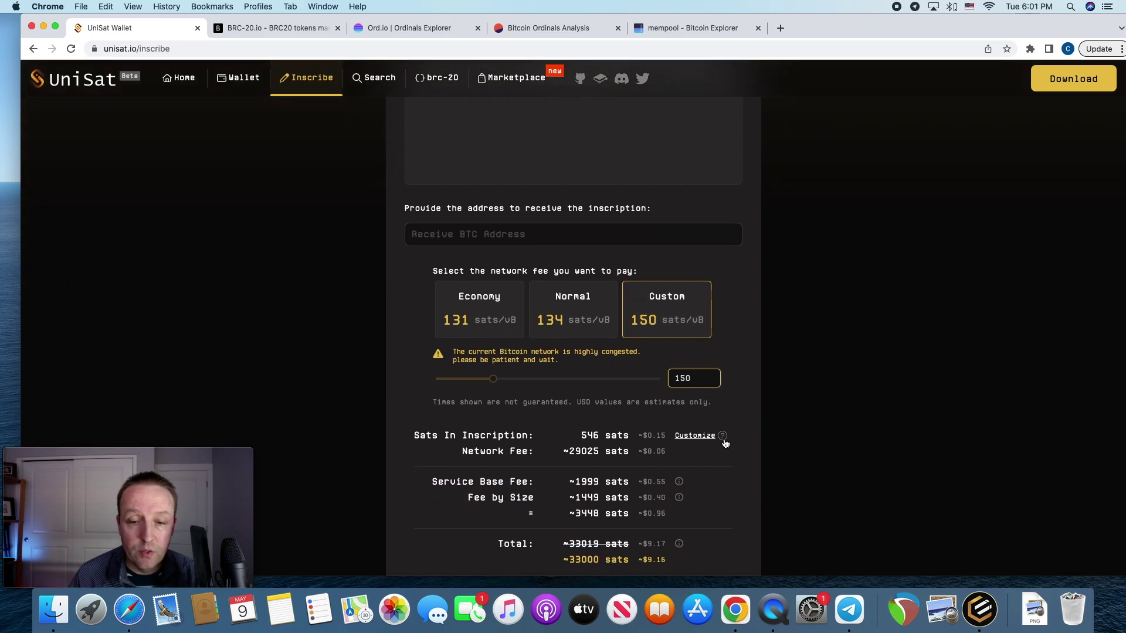
scroll(725, 444, down, 3)
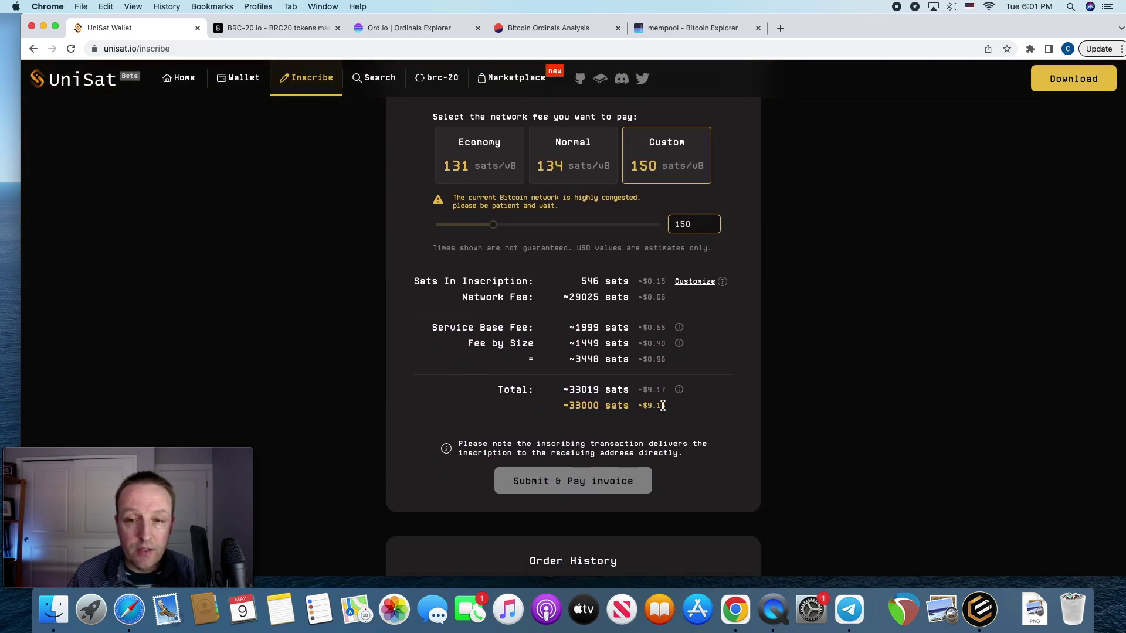
scroll(645, 422, down, 1)
scroll(615, 449, up, 6)
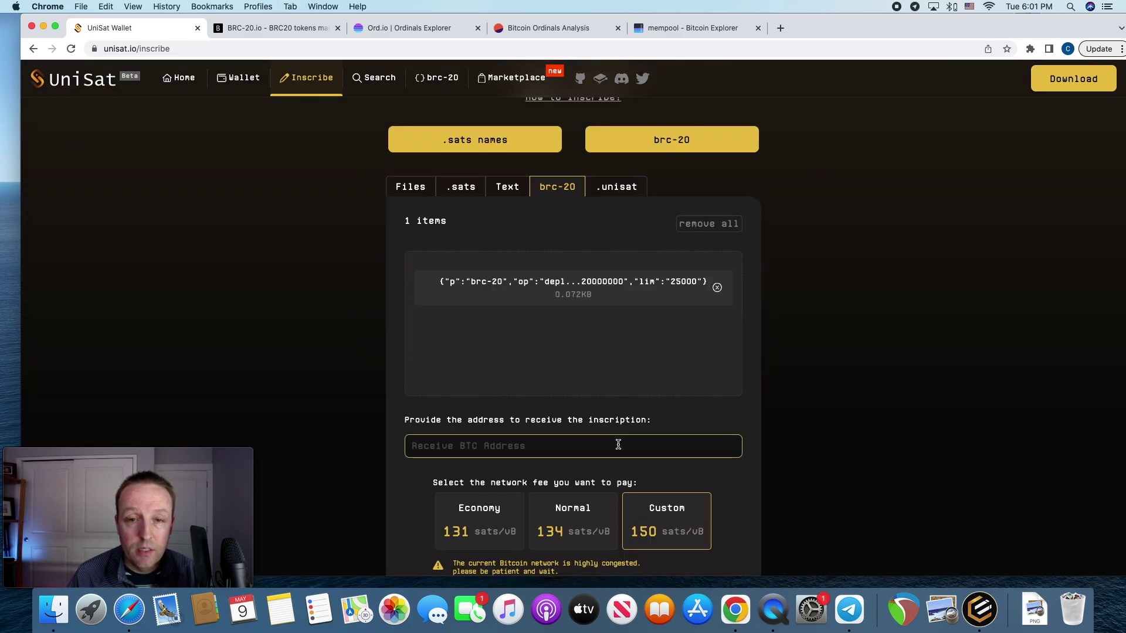
scroll(618, 442, down, 1)
click(1030, 49)
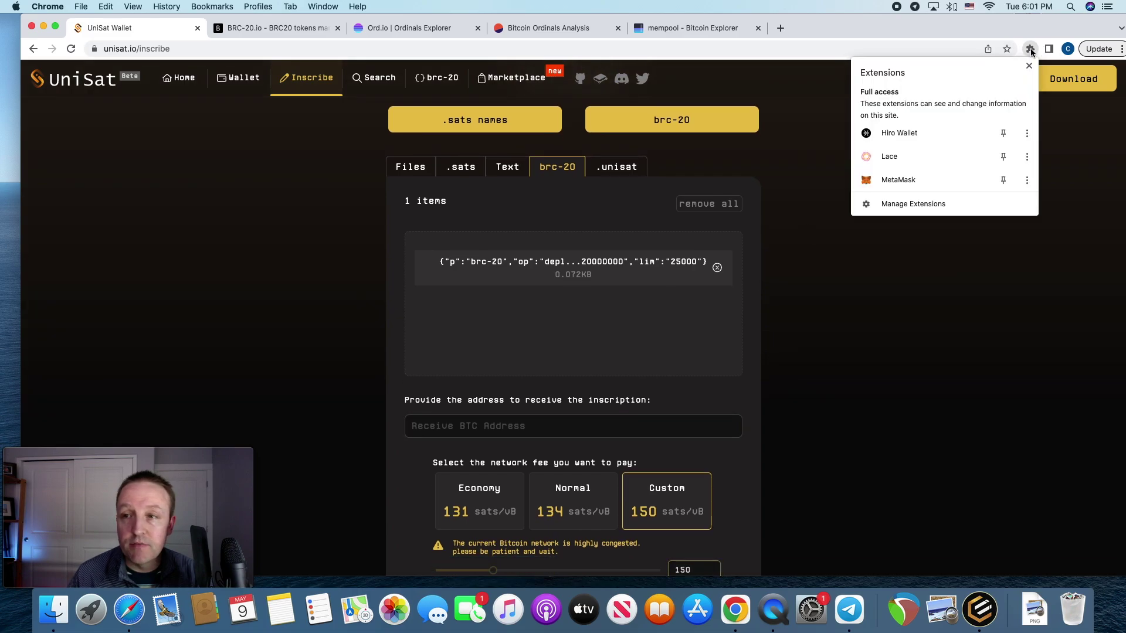
Step: Copy Hiro Wallet's Ordinal inscription deposit address
click(923, 138)
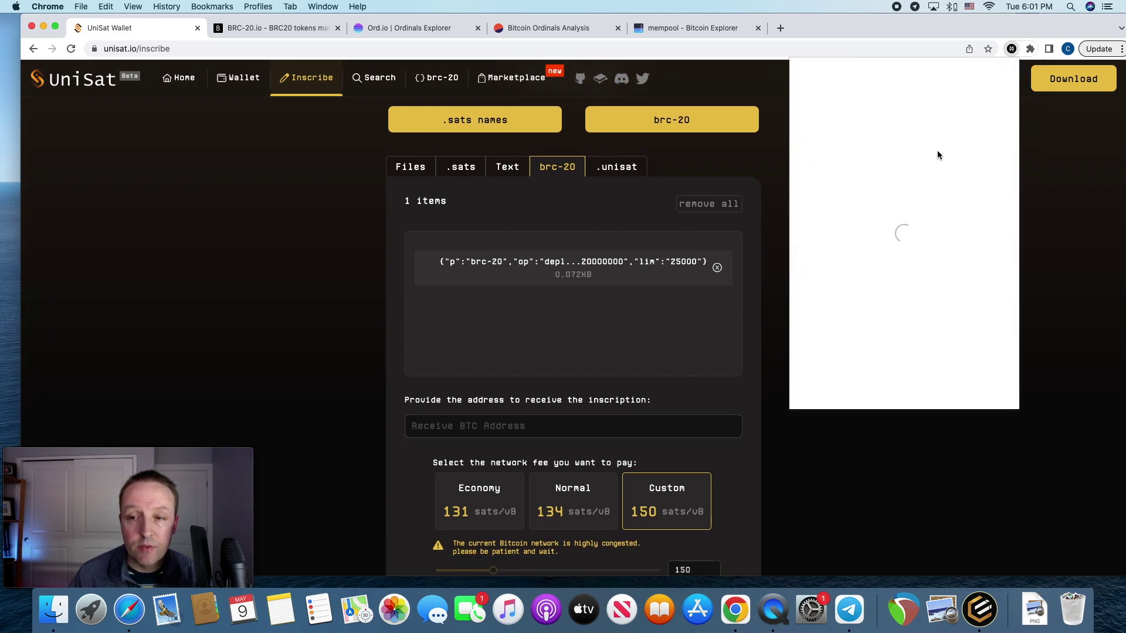
scroll(931, 303, down, 5)
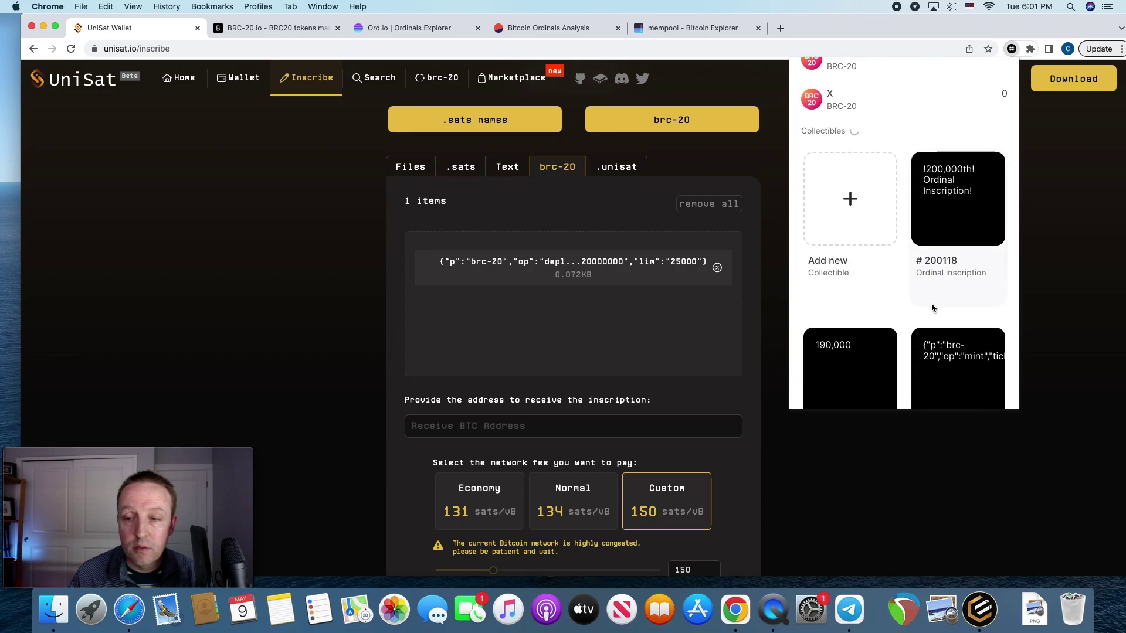
click(853, 195)
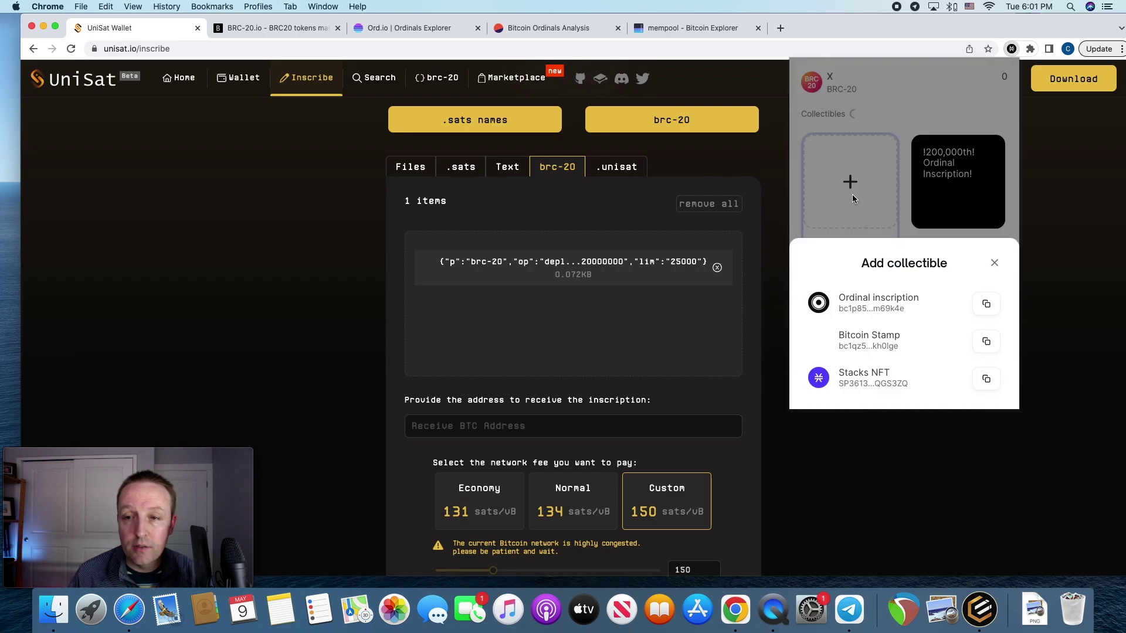
click(987, 305)
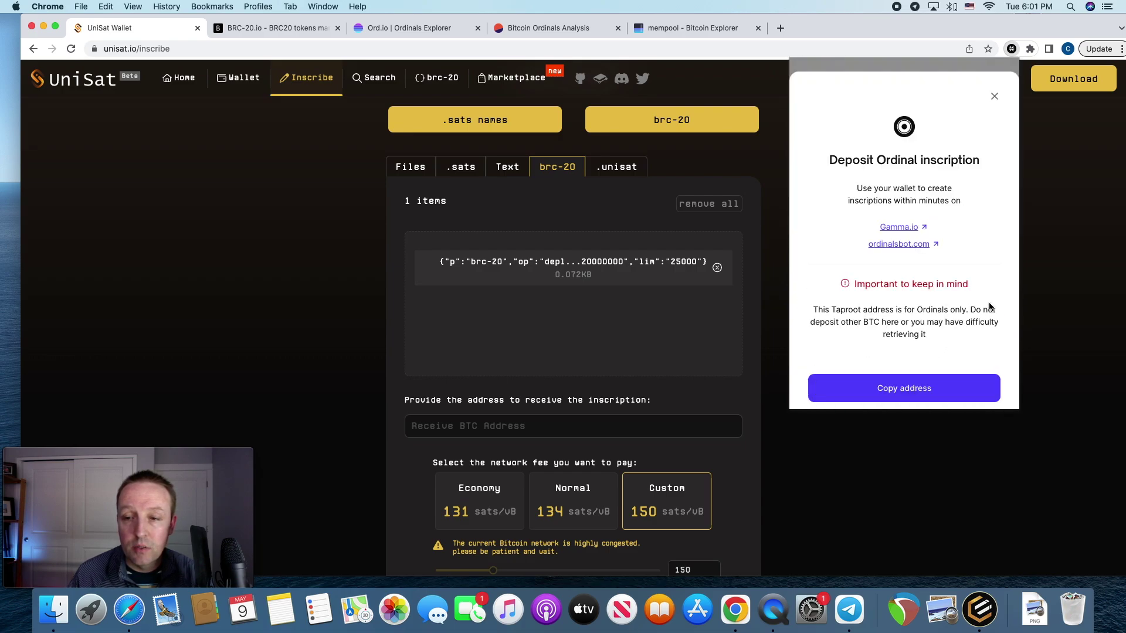
click(938, 379)
Step: Paste the Ordinals address into UniSat's Receive BTC Address field, removing the stray 'undefined'
click(621, 434)
click(532, 425)
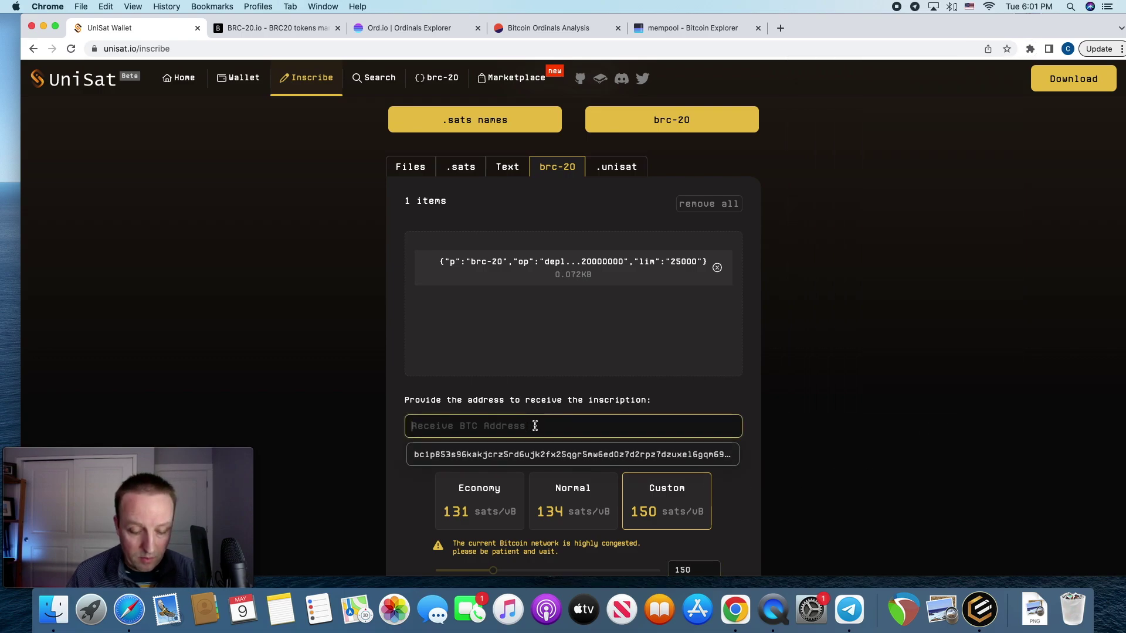
key(super+v)
drag(467, 426, 377, 422)
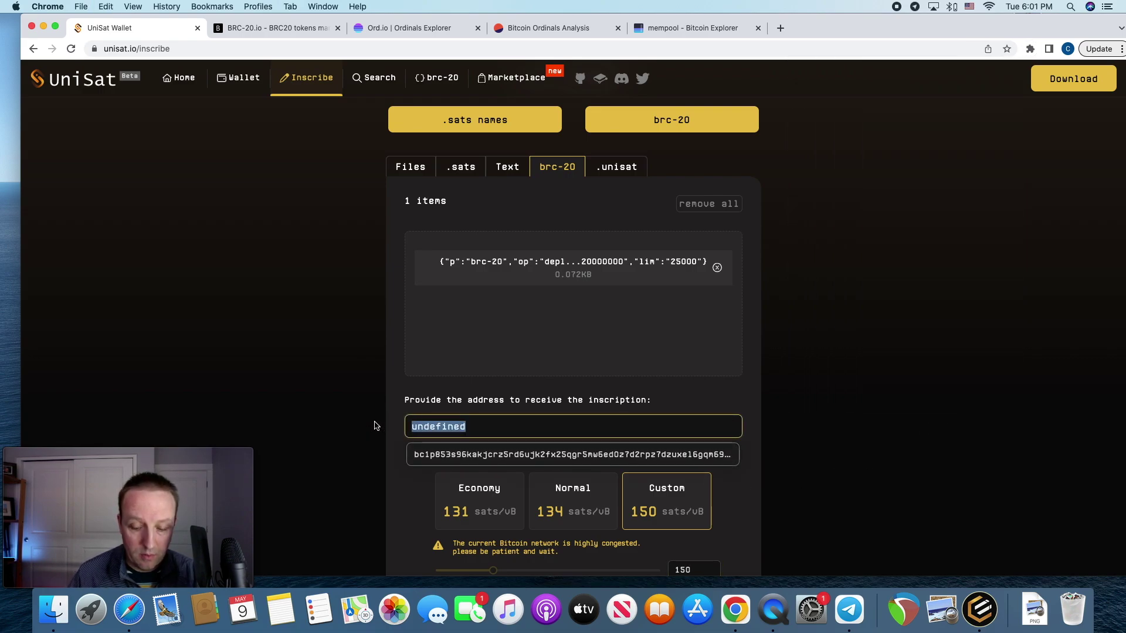
key(BackSpace)
click(659, 461)
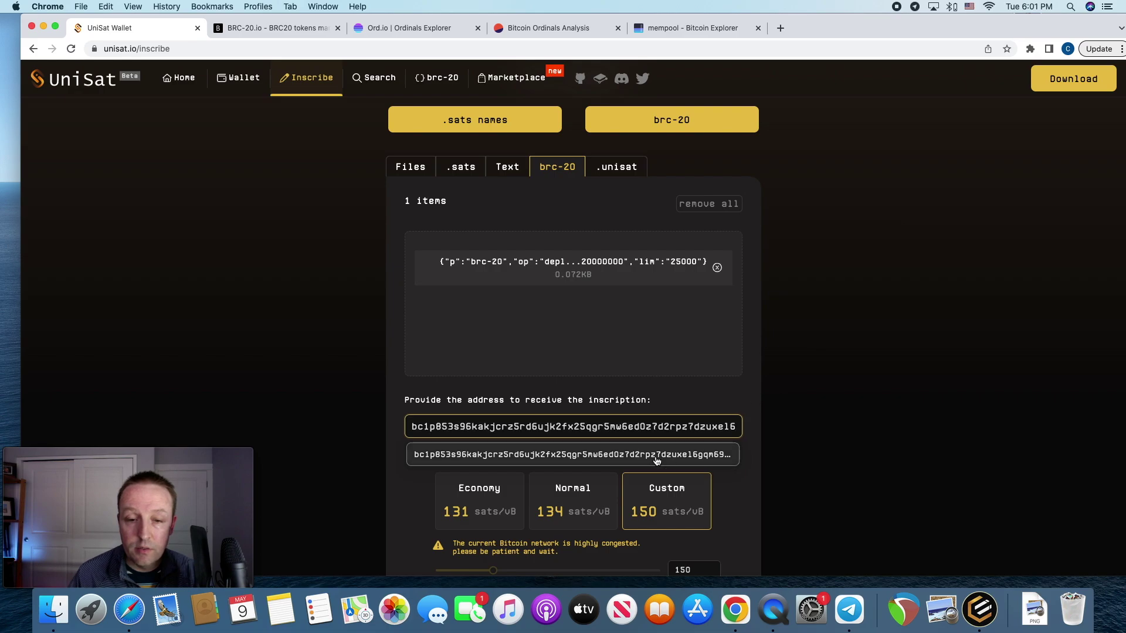
click(687, 423)
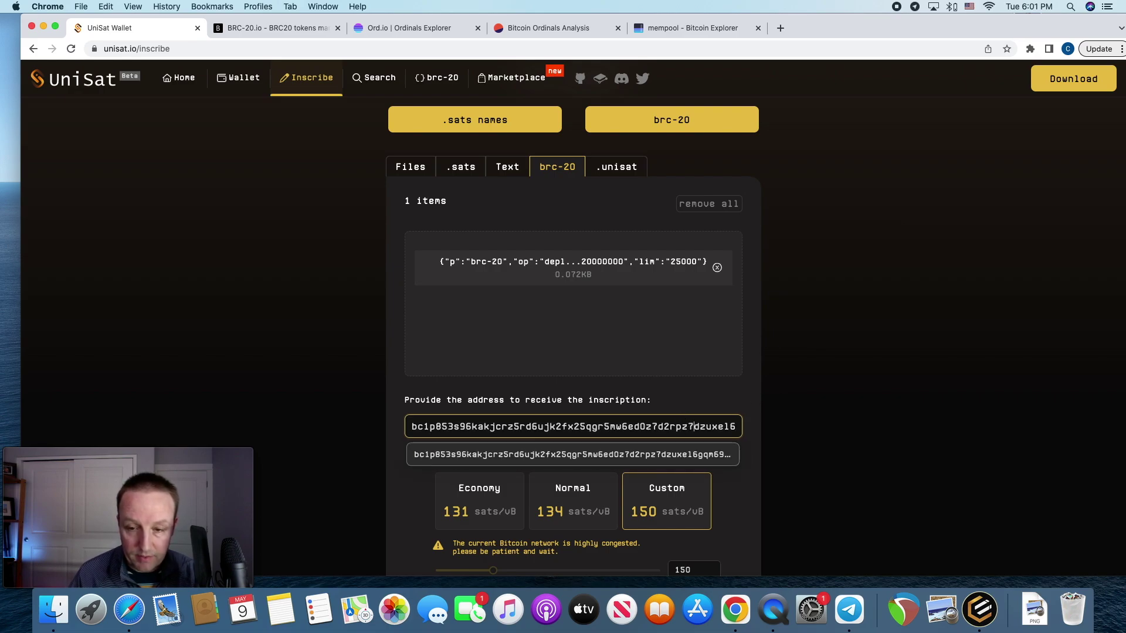
key(Right)
key(Right)
key(Right)
key(Right)
key(Right)
key(Right)
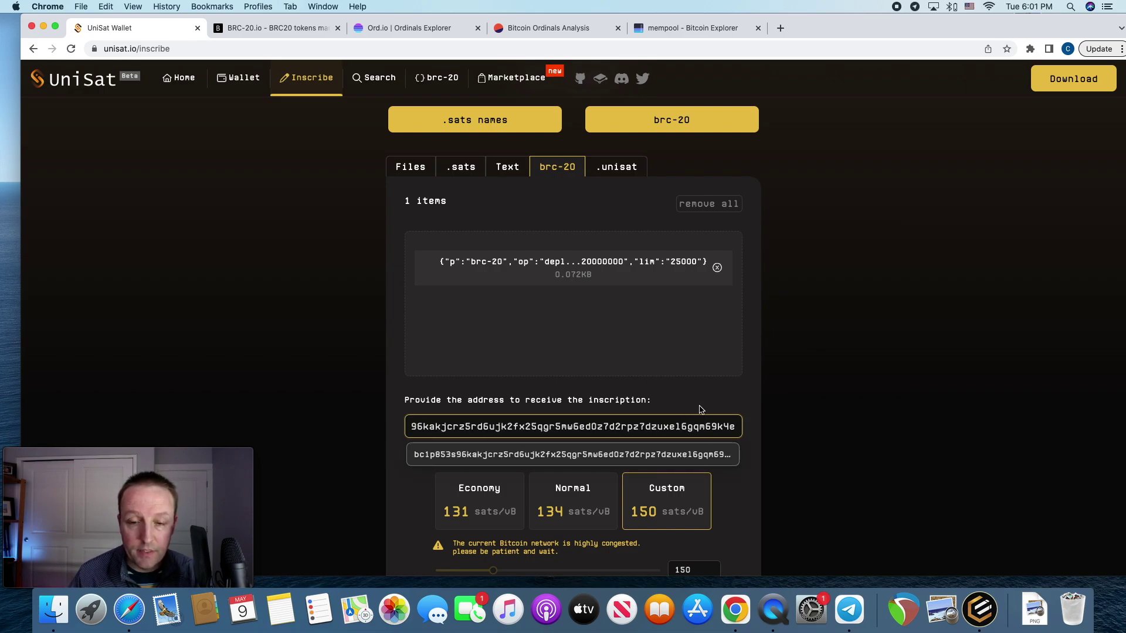
scroll(702, 410, down, 10)
Step: Submit the order for a 34000-sat invoice, copy its payment address, and open Hiro Wallet
click(605, 541)
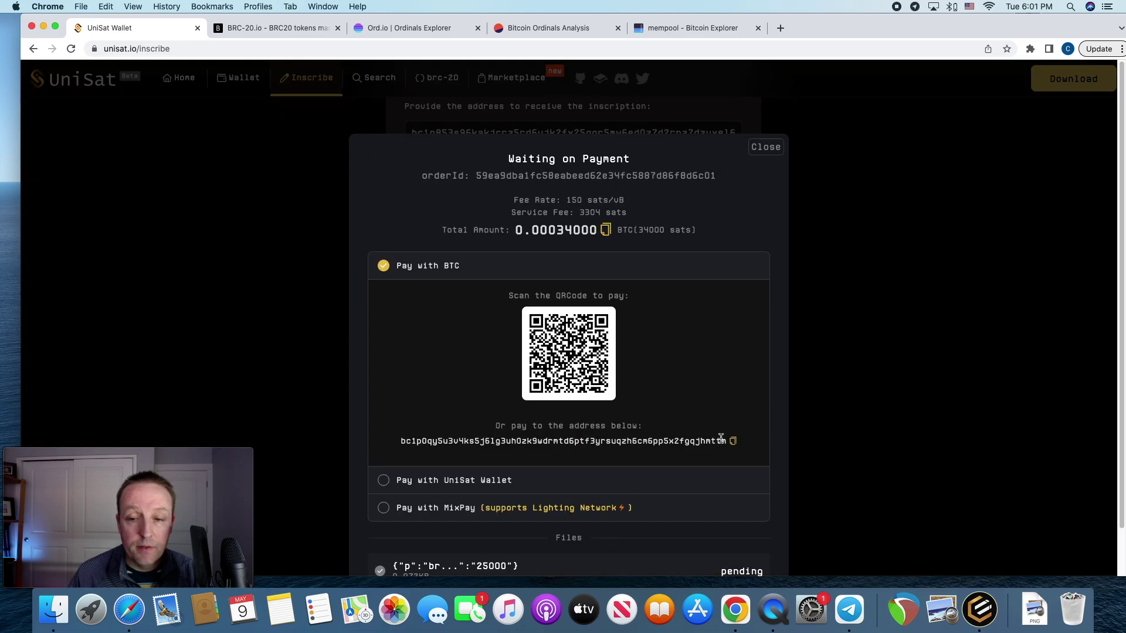
click(733, 441)
click(1031, 49)
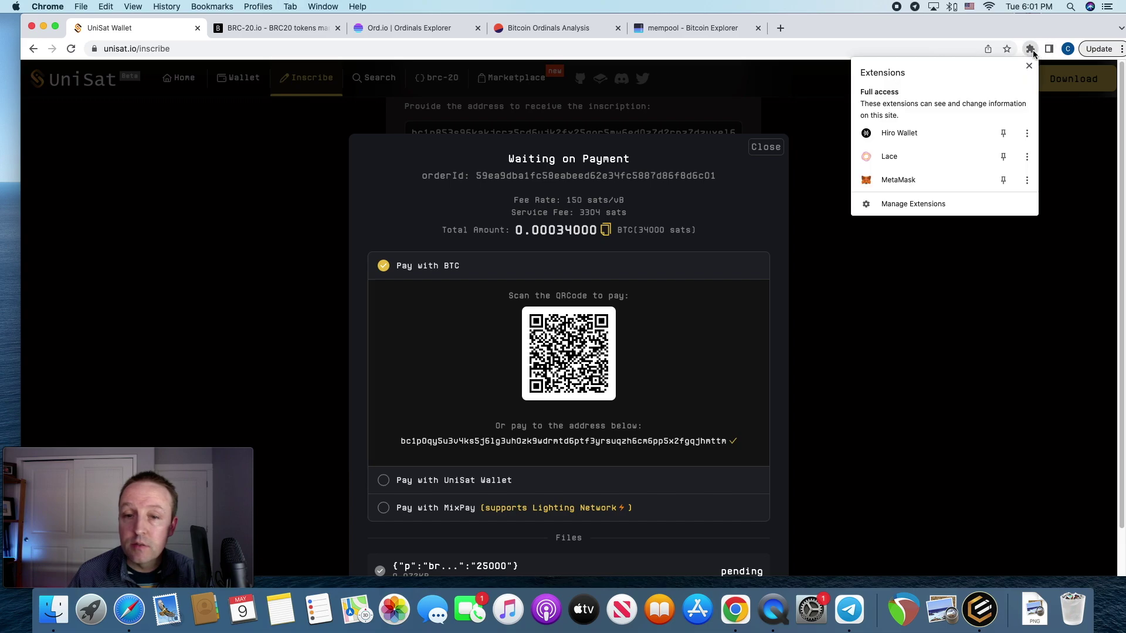
click(924, 136)
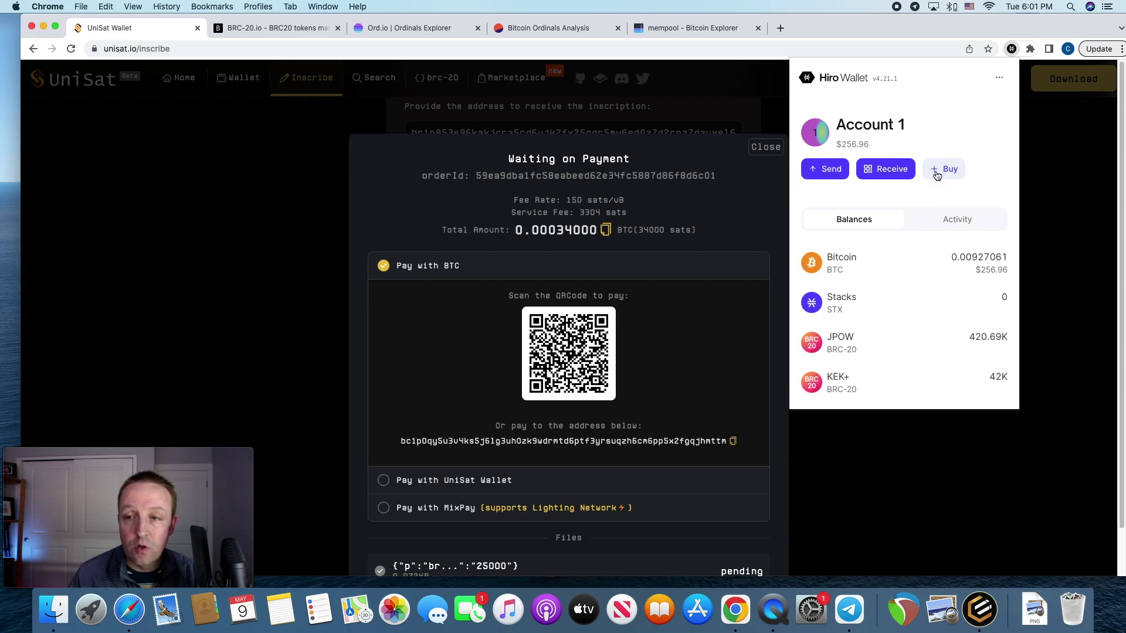
Step: Prepare a Bitcoin send of 0.00034 BTC to the invoice's payment address
click(826, 173)
click(906, 143)
click(879, 269)
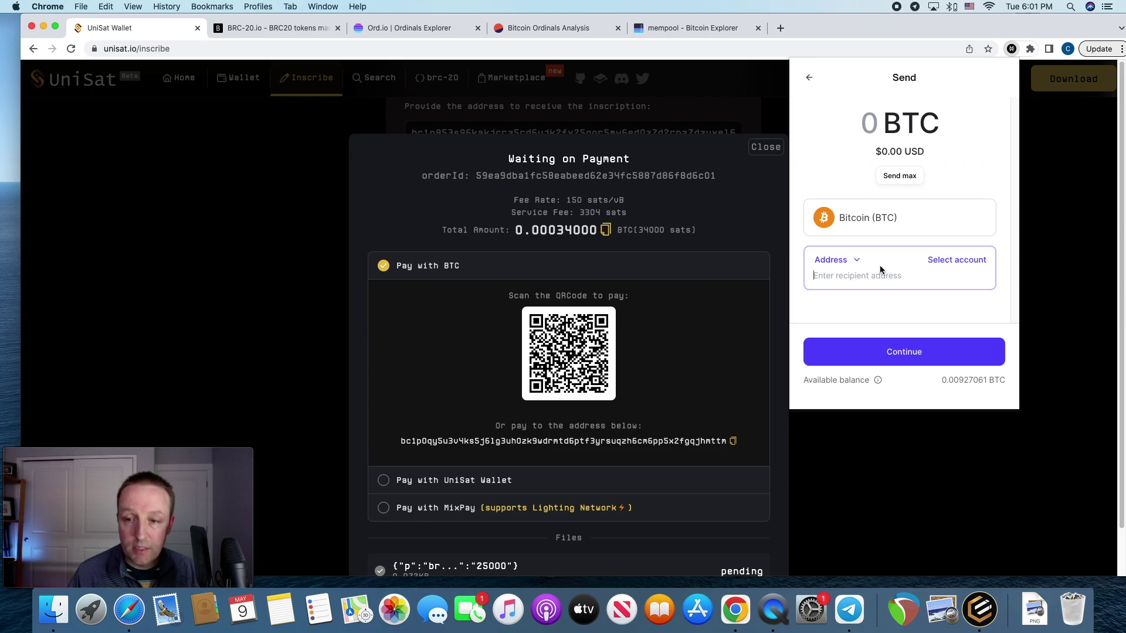
key(super+v)
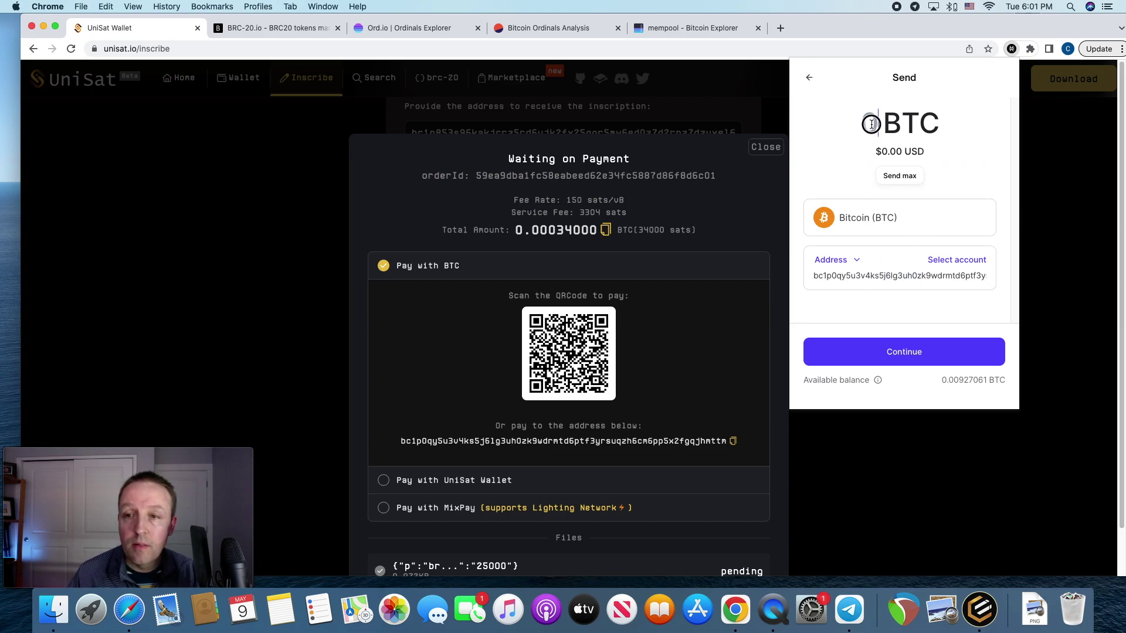
click(605, 229)
click(1012, 49)
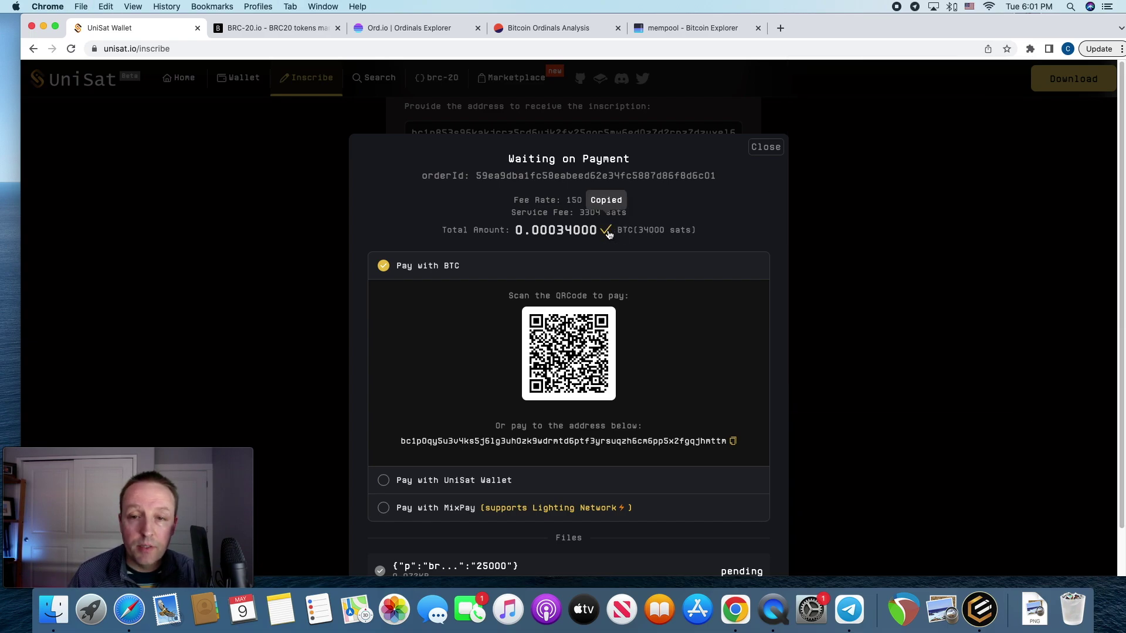
click(875, 123)
key(super+v)
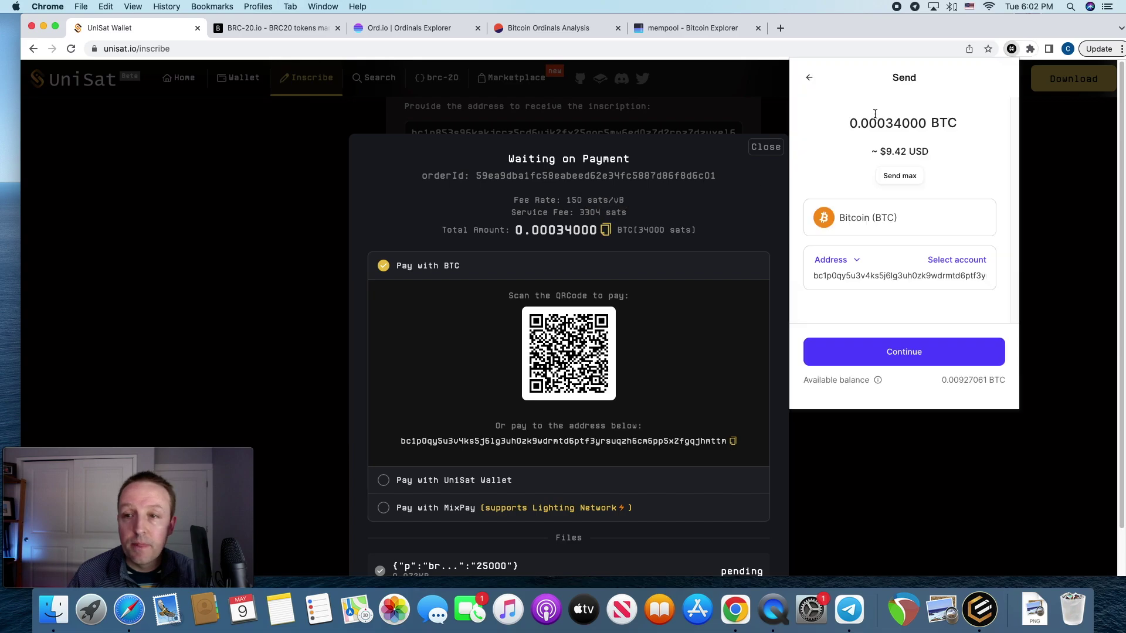
Step: Send the payment at the high fee and confirm the UniSat order shows Complete
click(925, 353)
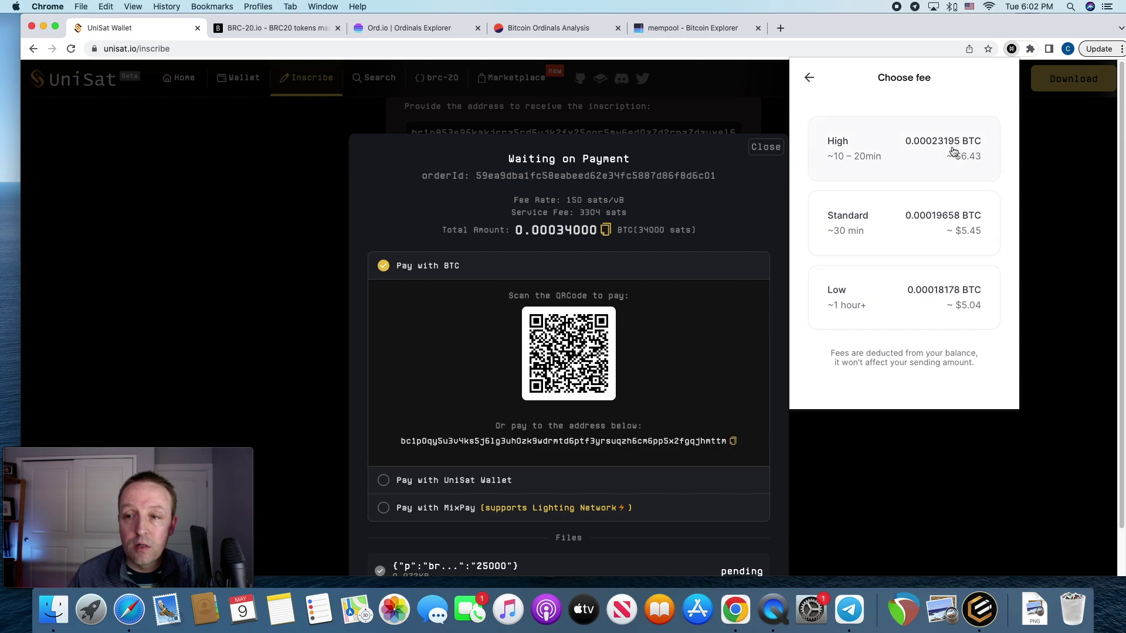
click(952, 147)
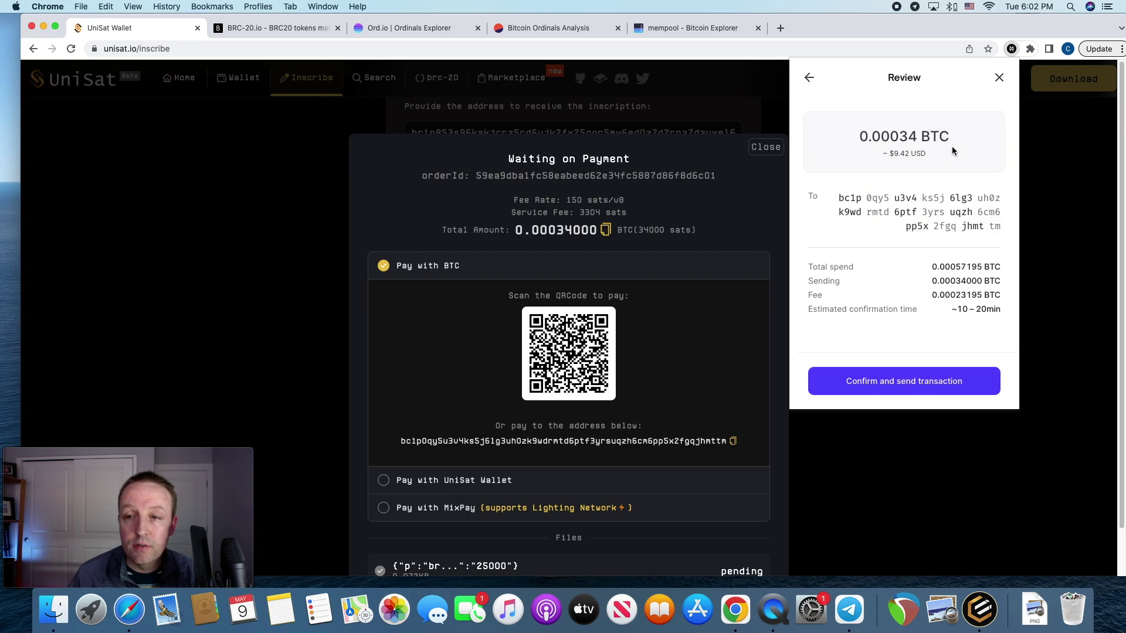
click(932, 387)
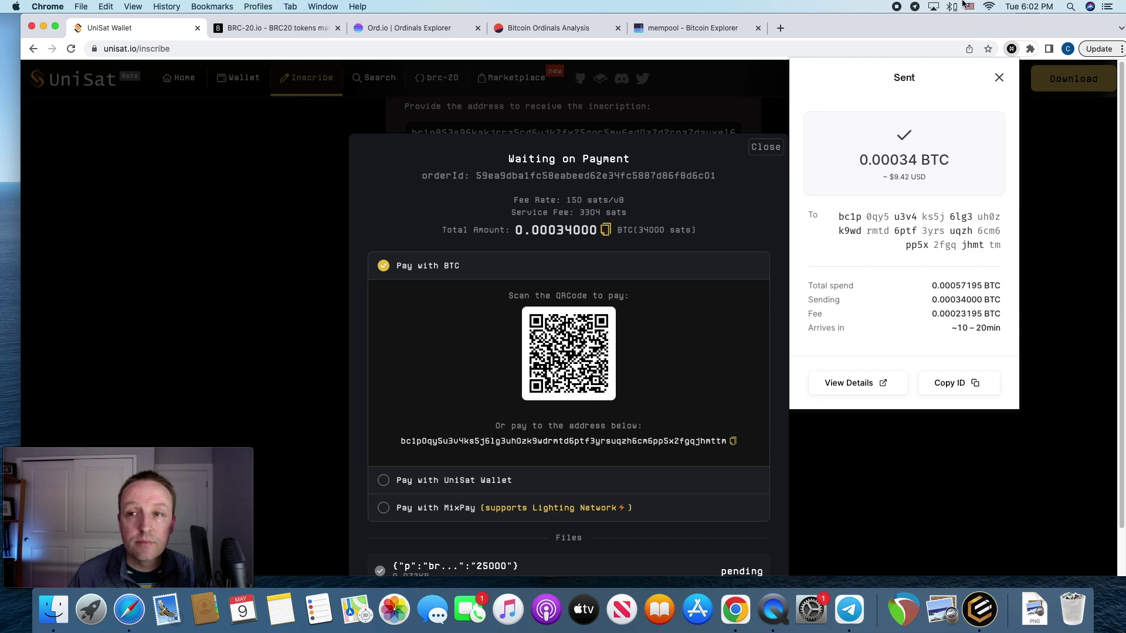
click(582, 201)
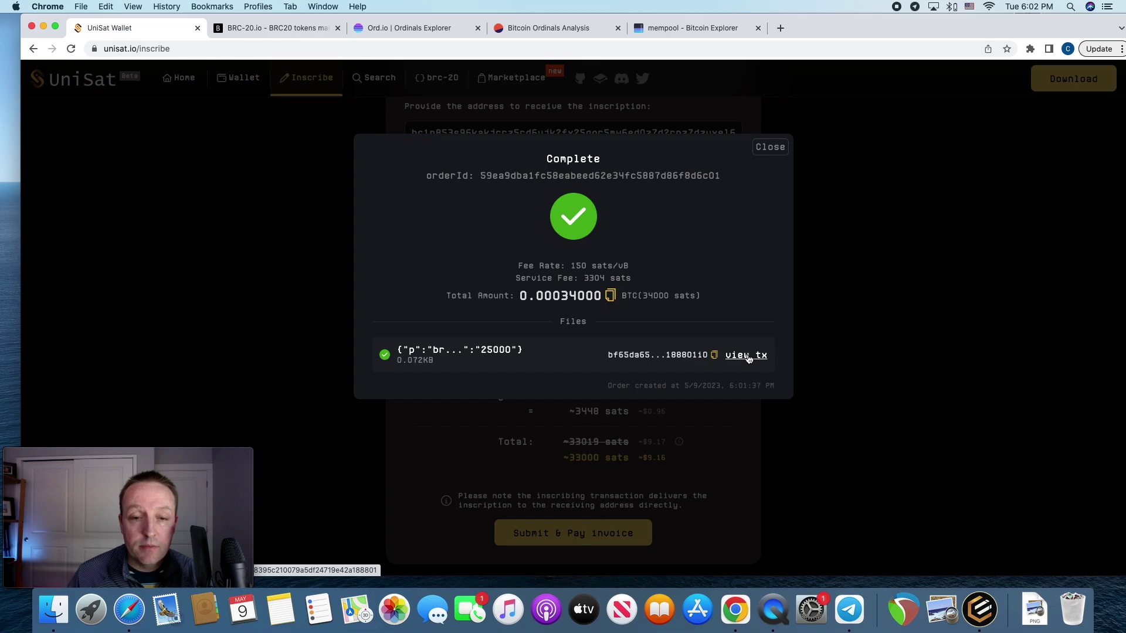
Step: Highlight the 25000 mint limit in the BADZ deploy inscription text
drag(493, 350, 482, 352)
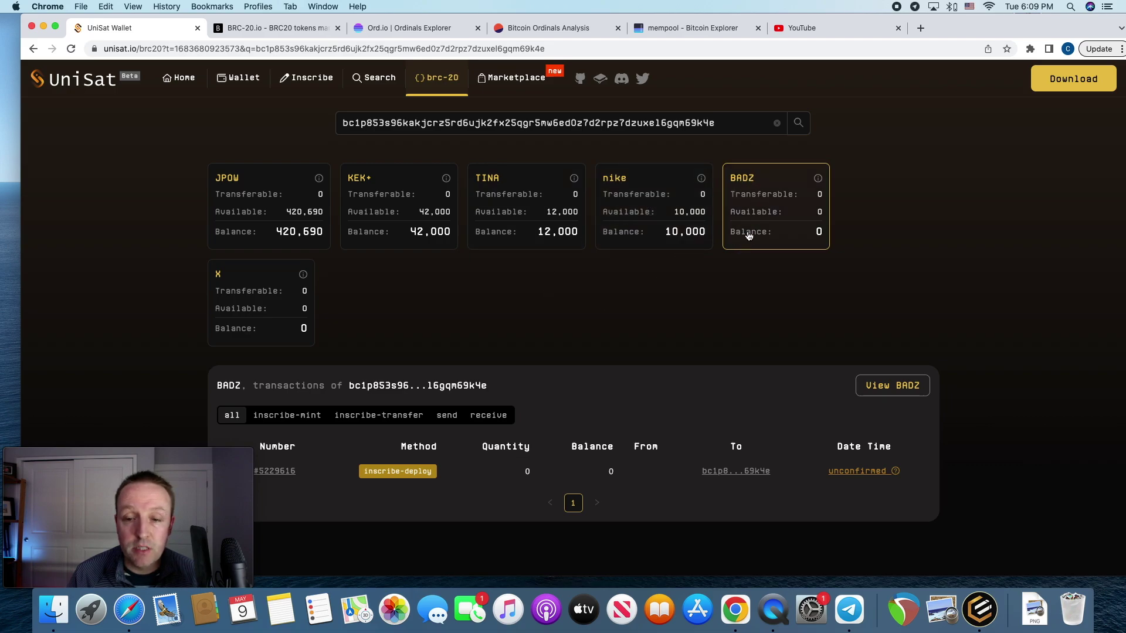
Step: Open the BADZ deploy transaction on mempool.space: unconfirmed, 150 sat/vB, 28,350 sat fee
scroll(827, 476, down, 2)
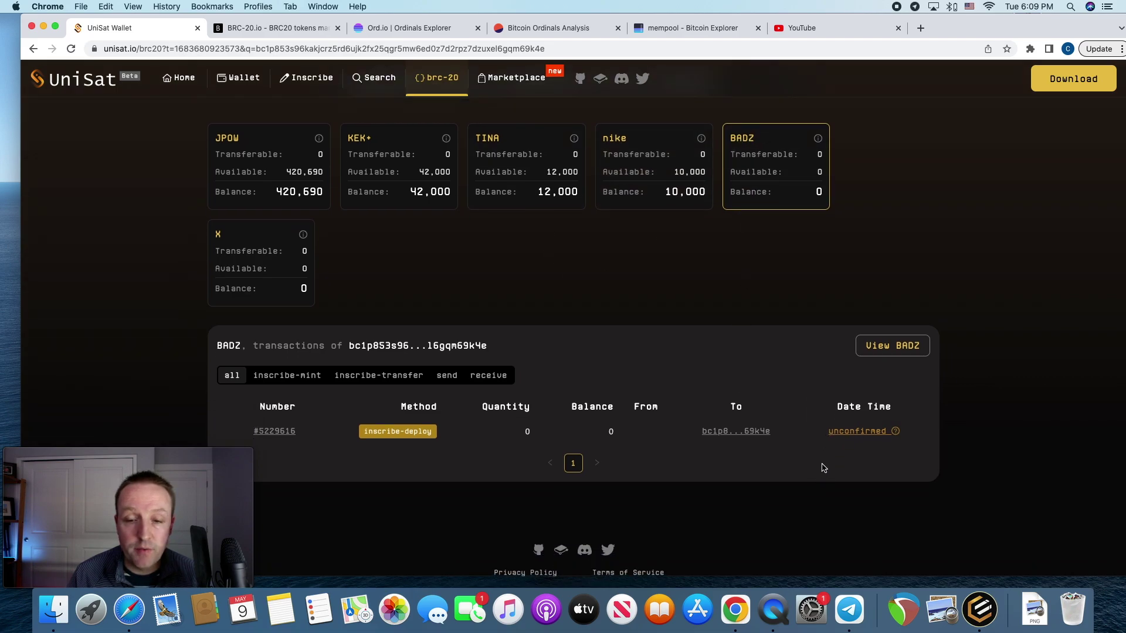
mouse_move(874, 435)
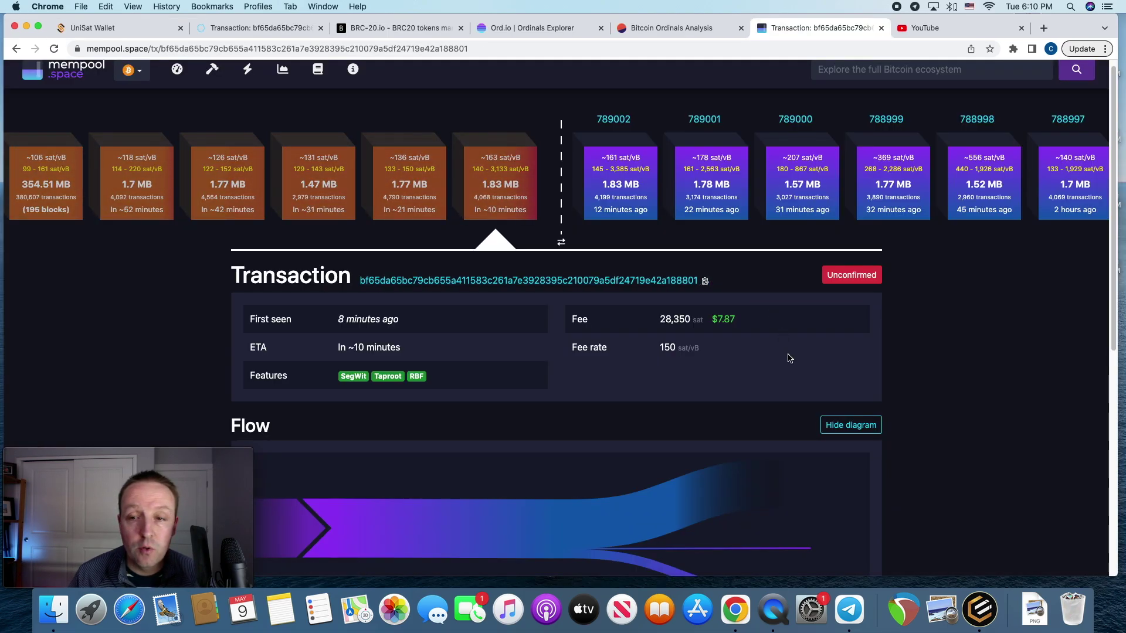
Step: Watch the mempool.space fee dashboard until the deploy transaction has 1 confirmation, then return to UniSat
scroll(788, 357, down, 2)
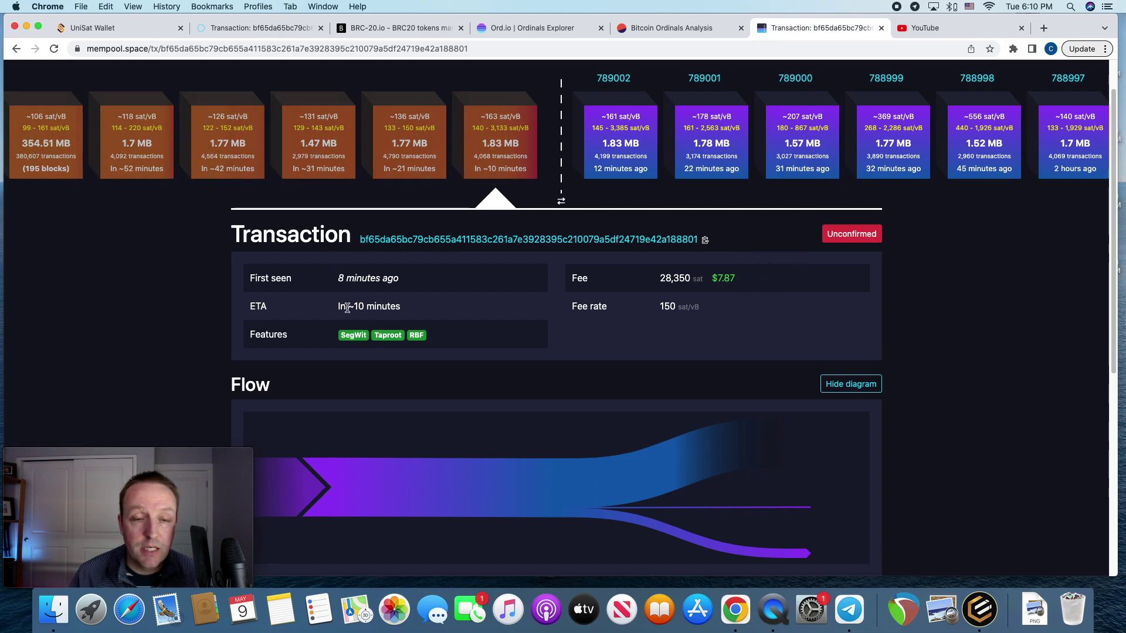
scroll(490, 329, up, 2)
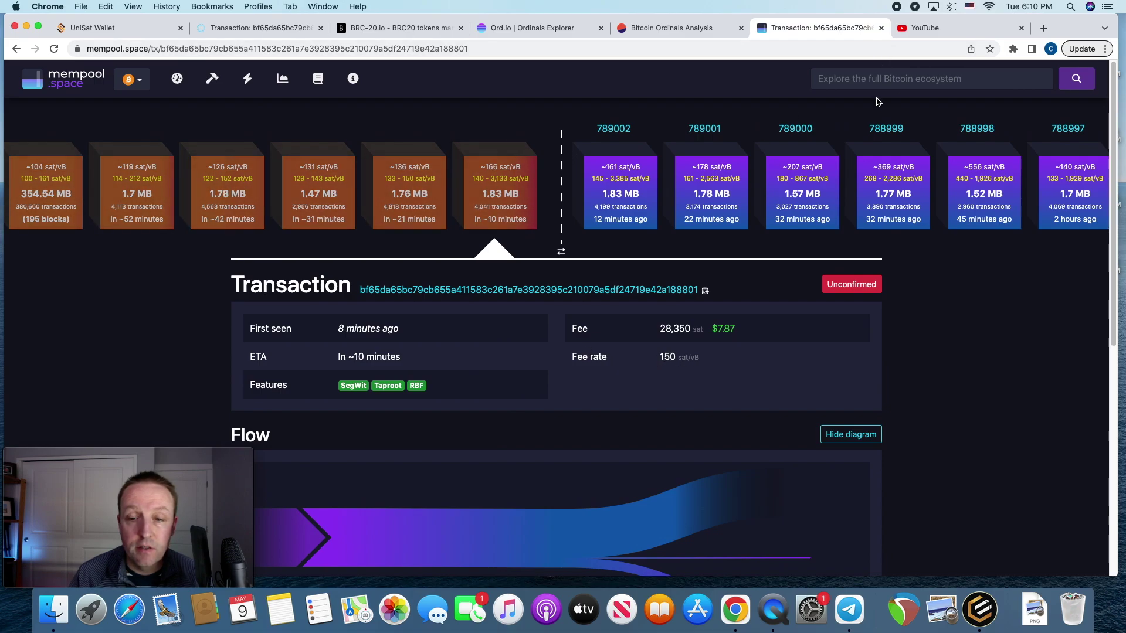
click(1043, 28)
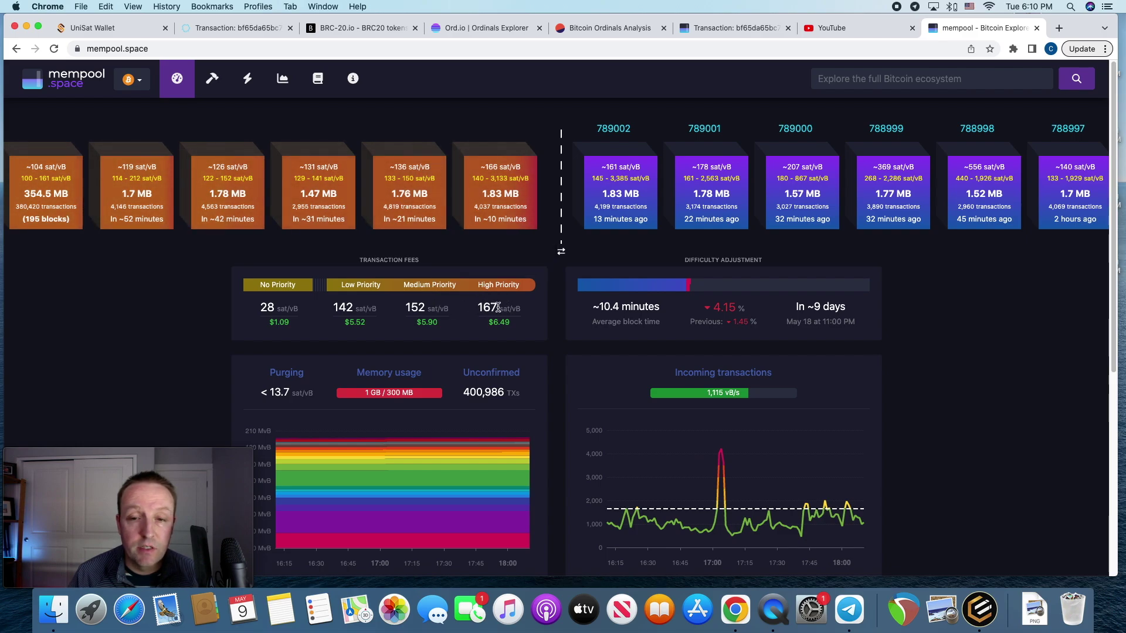
click(734, 27)
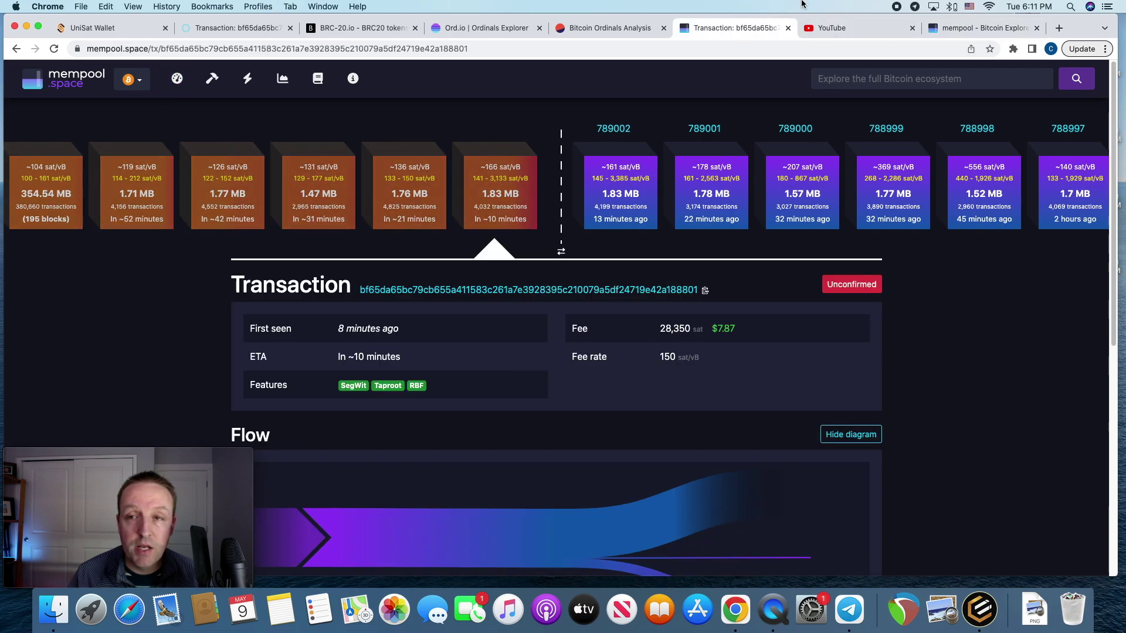
click(976, 28)
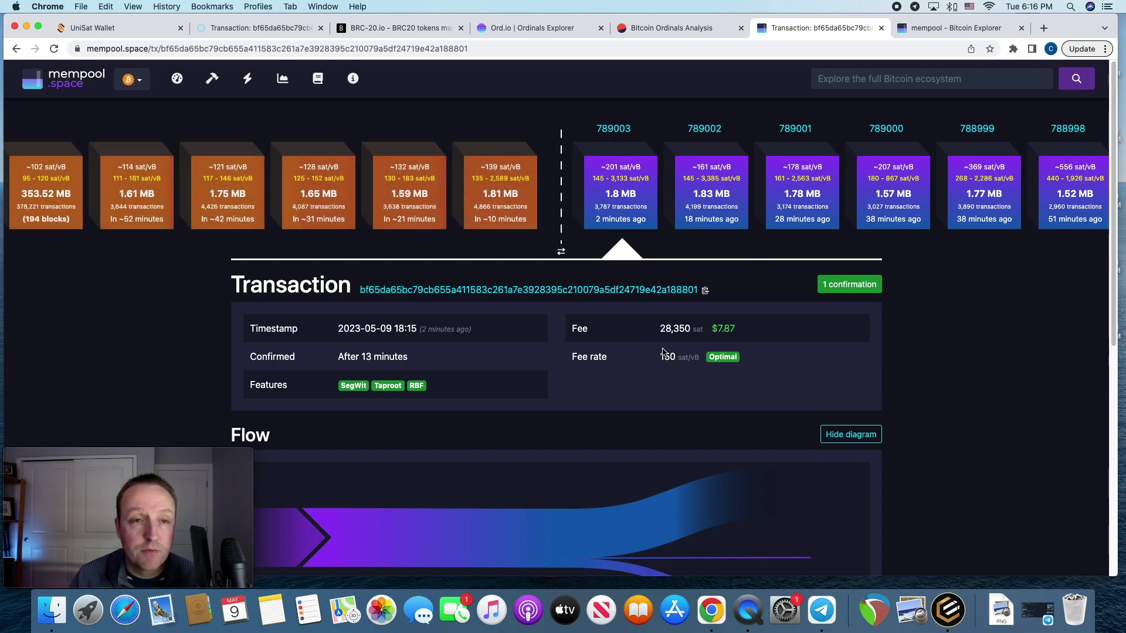
click(944, 27)
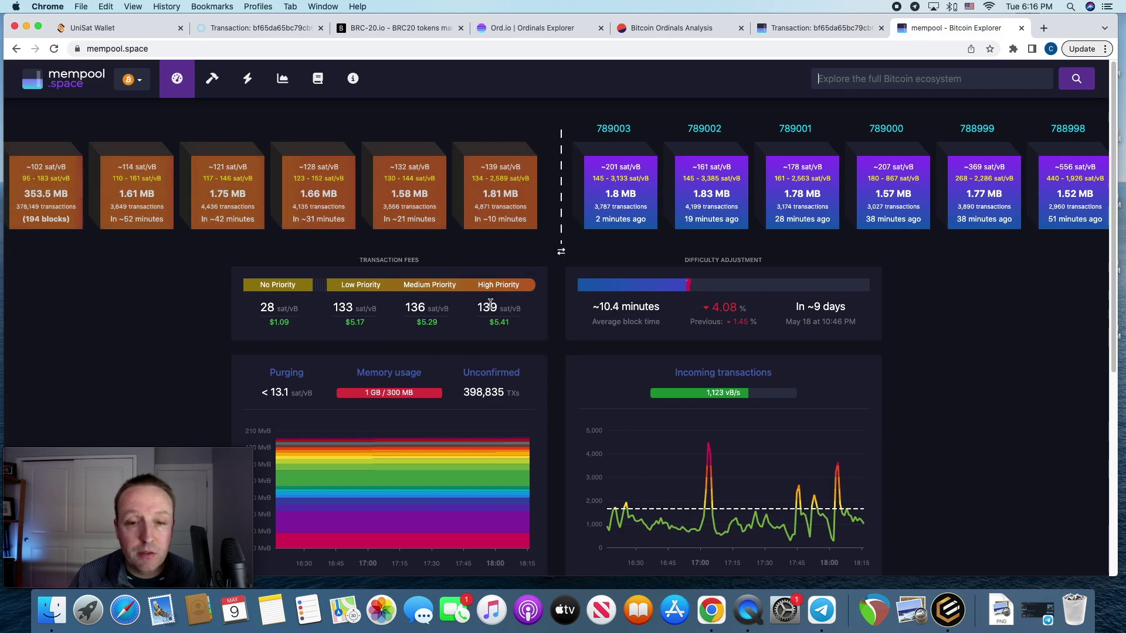
click(835, 29)
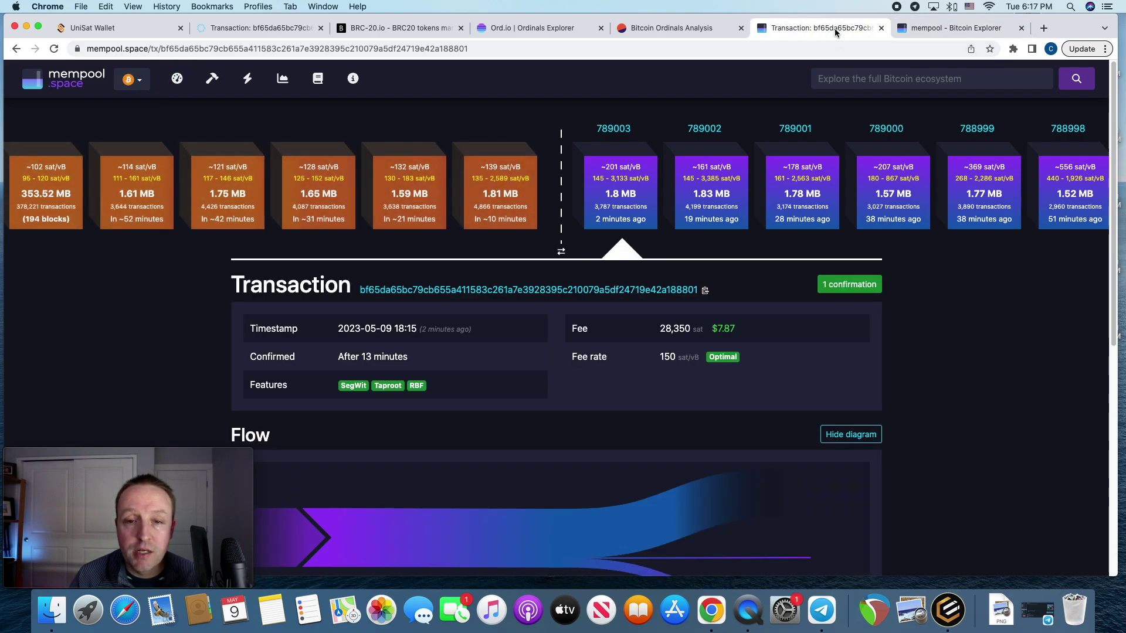
click(105, 27)
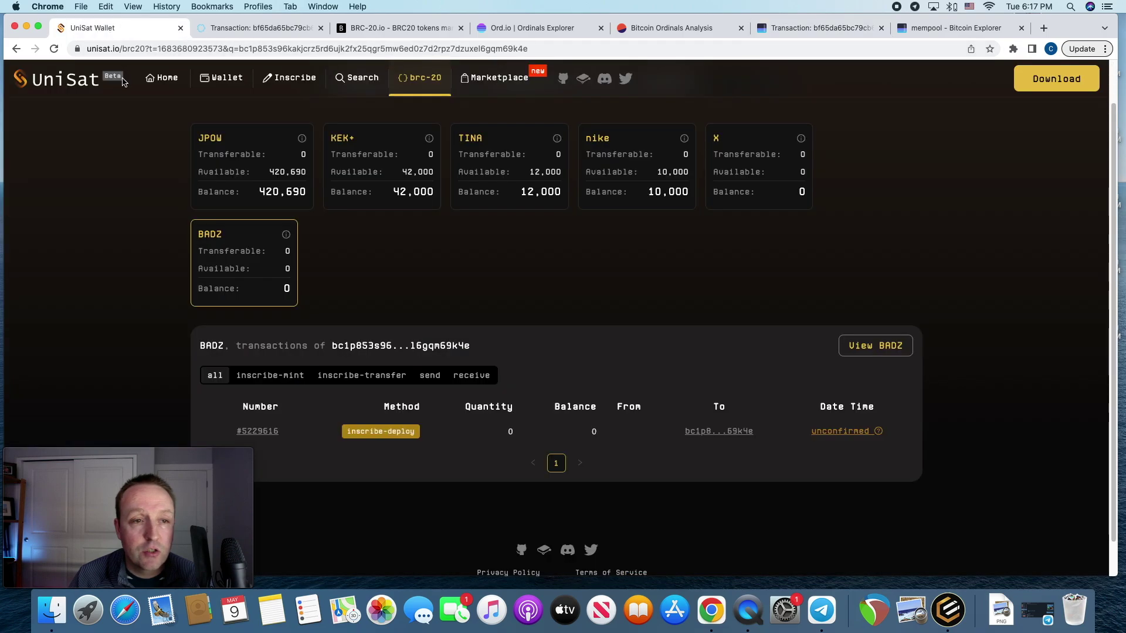
Step: Refresh balances and verify on Blockstream that the BADZ deploy confirmed in block 789003
click(54, 51)
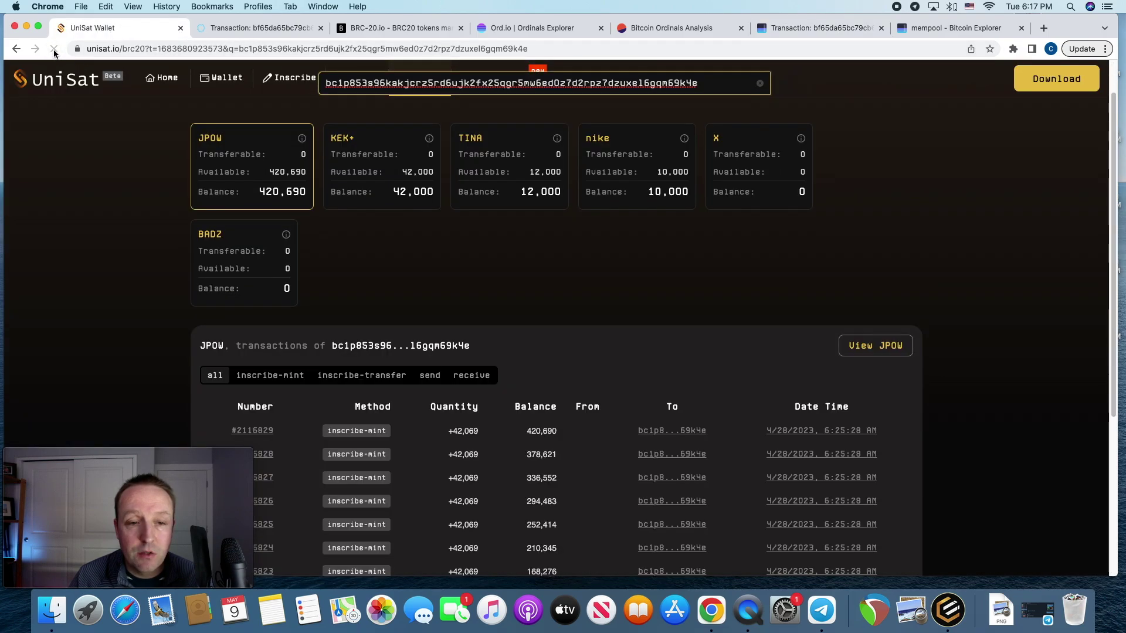
click(239, 251)
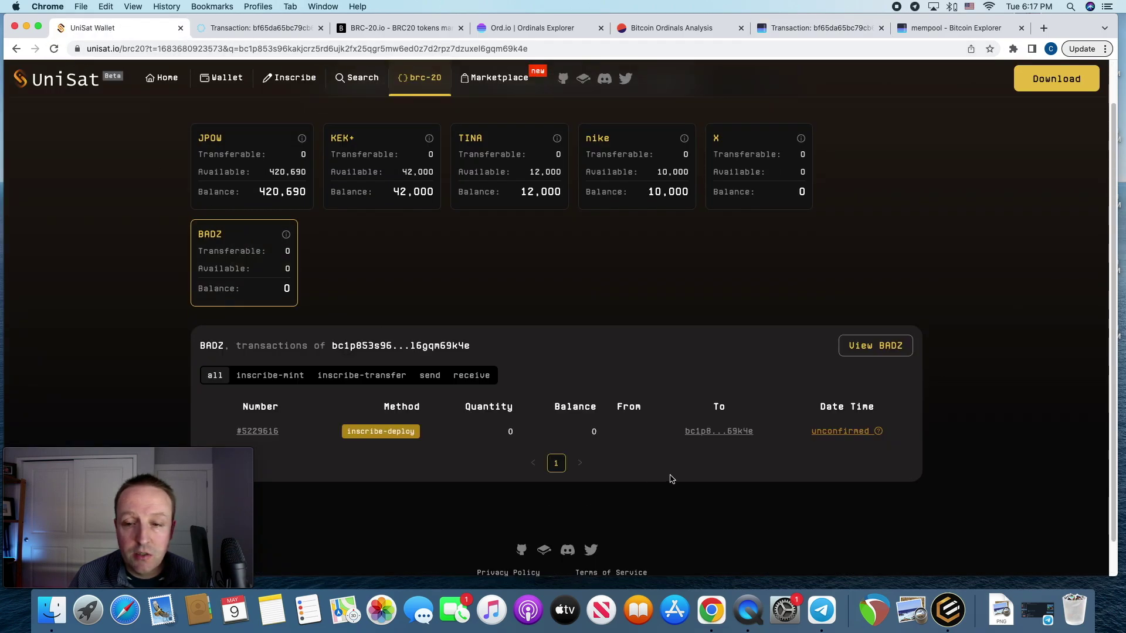
click(845, 431)
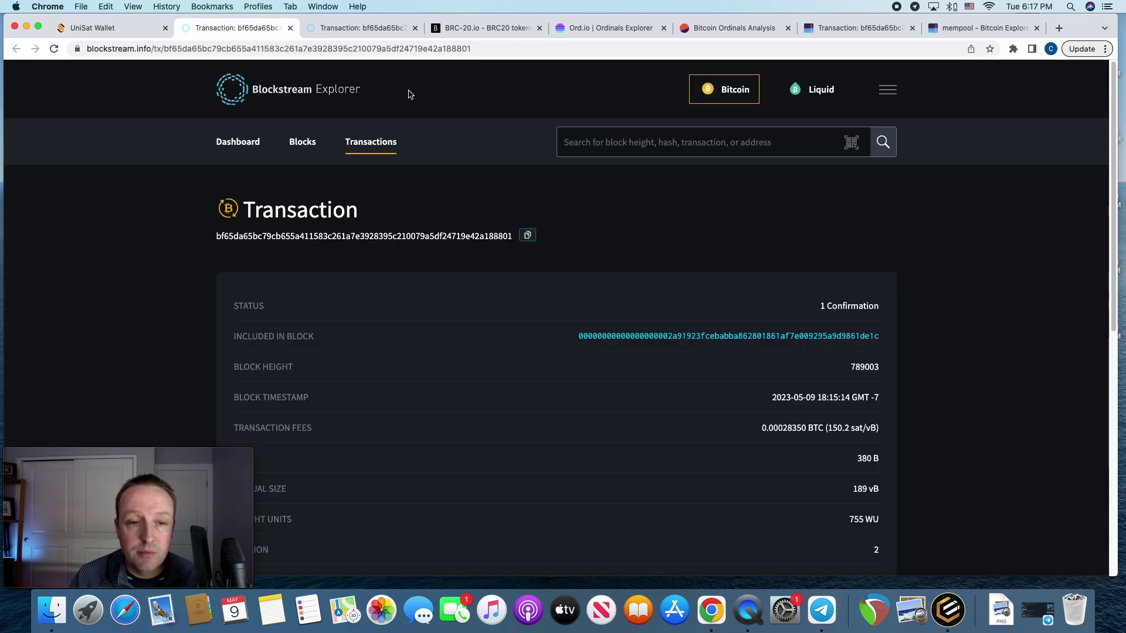
click(291, 29)
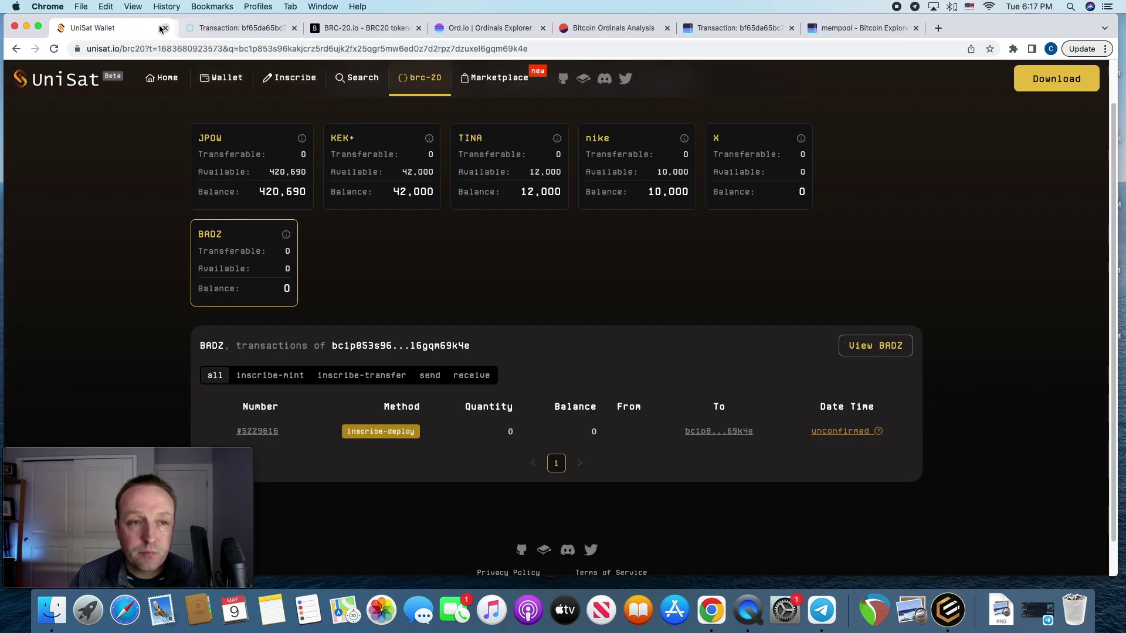
Step: Refresh the brc-20 balances again, review BADZ's transactions, and go to the Inscribe page
click(55, 49)
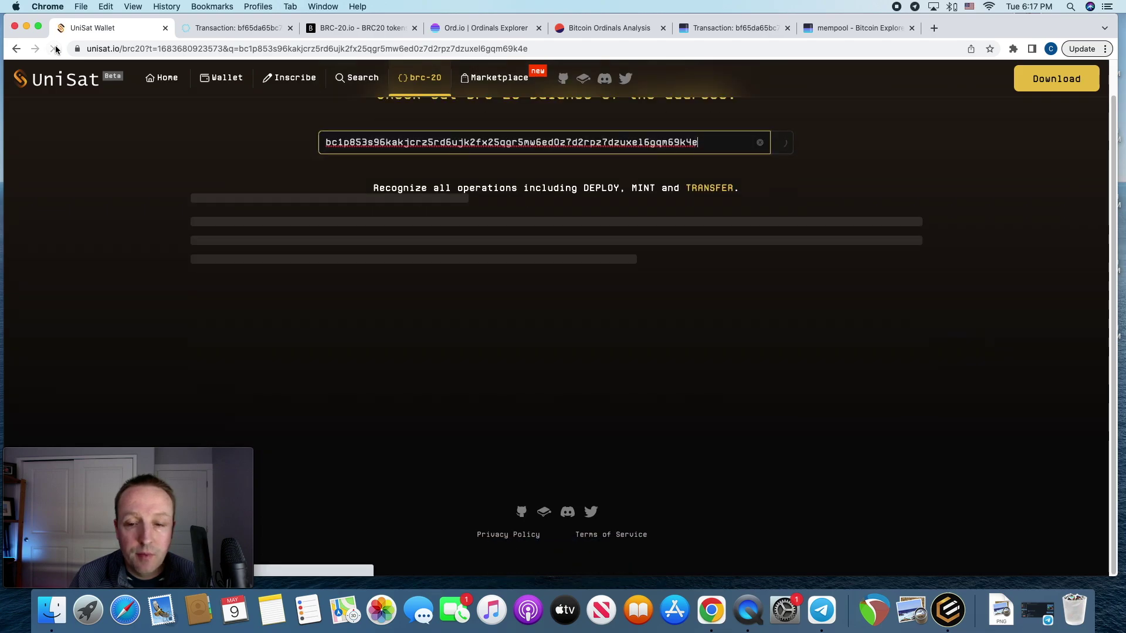
click(221, 252)
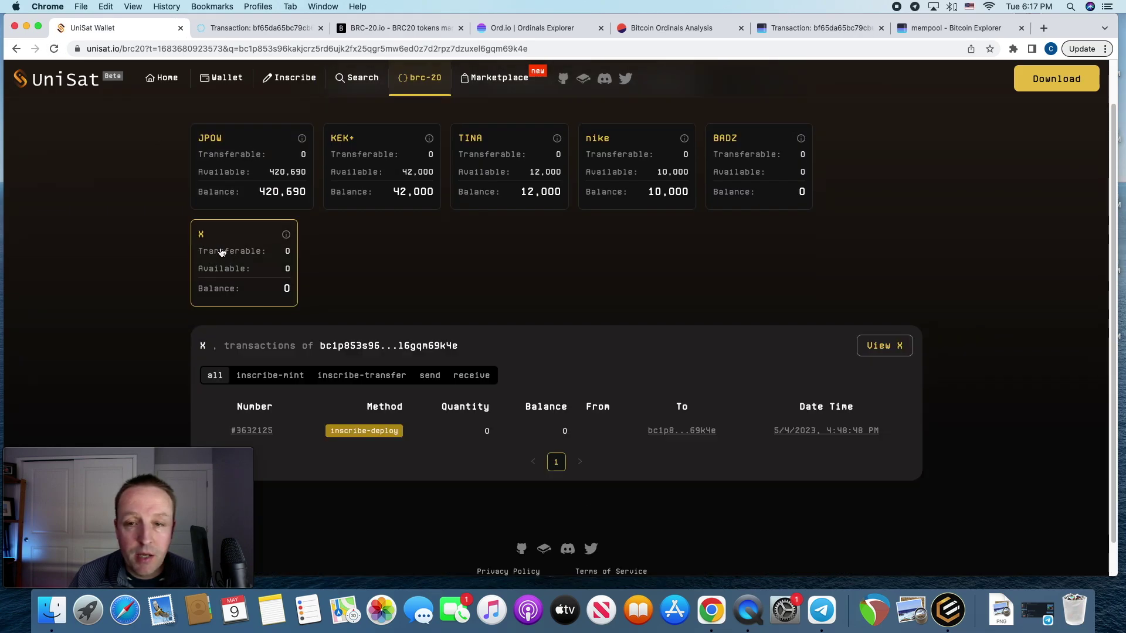
click(742, 168)
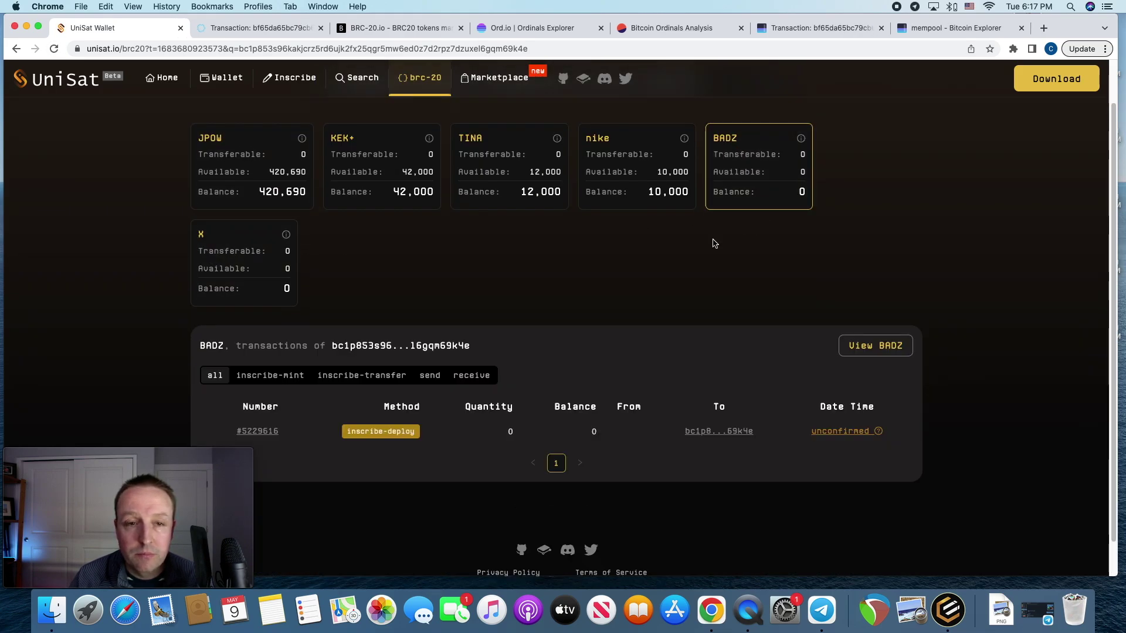
click(289, 77)
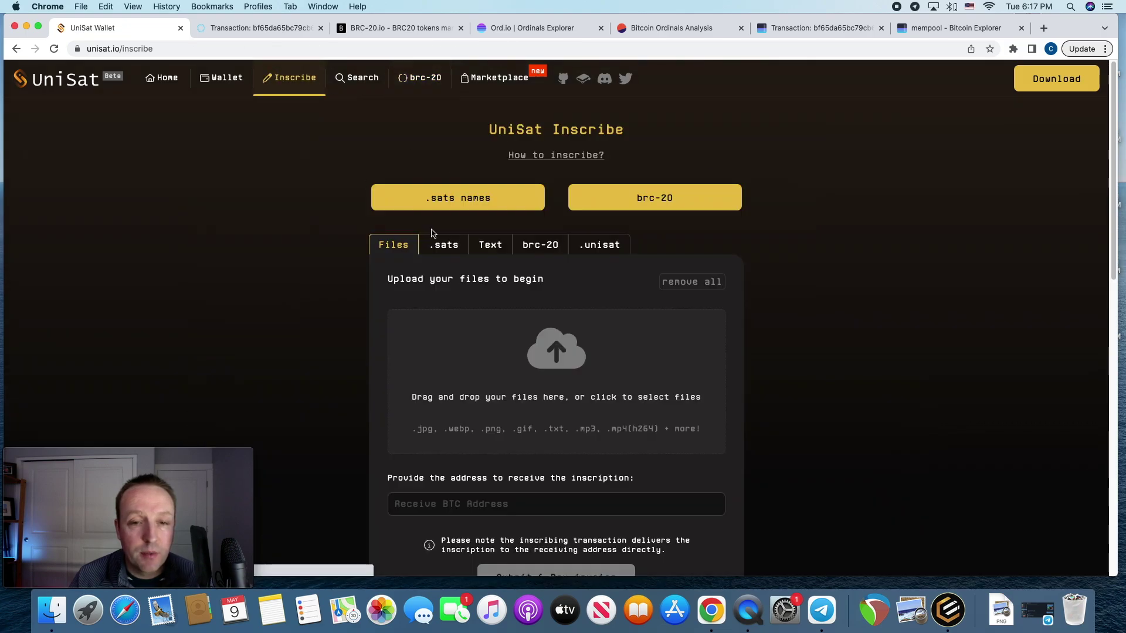
Step: Fill in a brc-20 Mint for tick BADZ, amount 25000, repeated 4 times, and continue
click(548, 243)
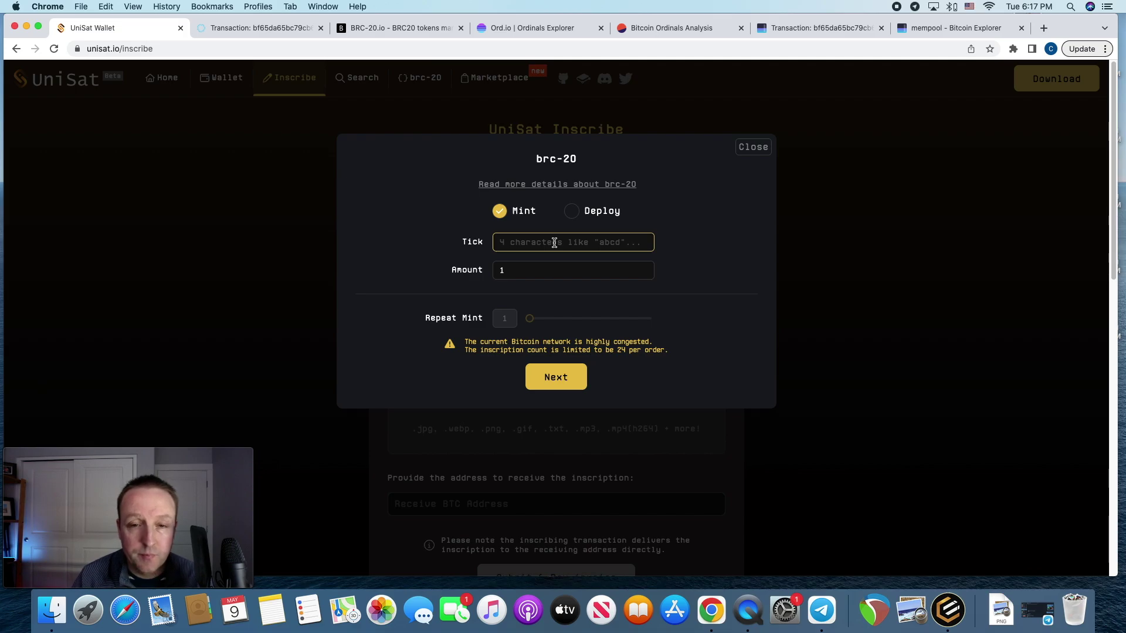
click(554, 242)
text(BADZ)
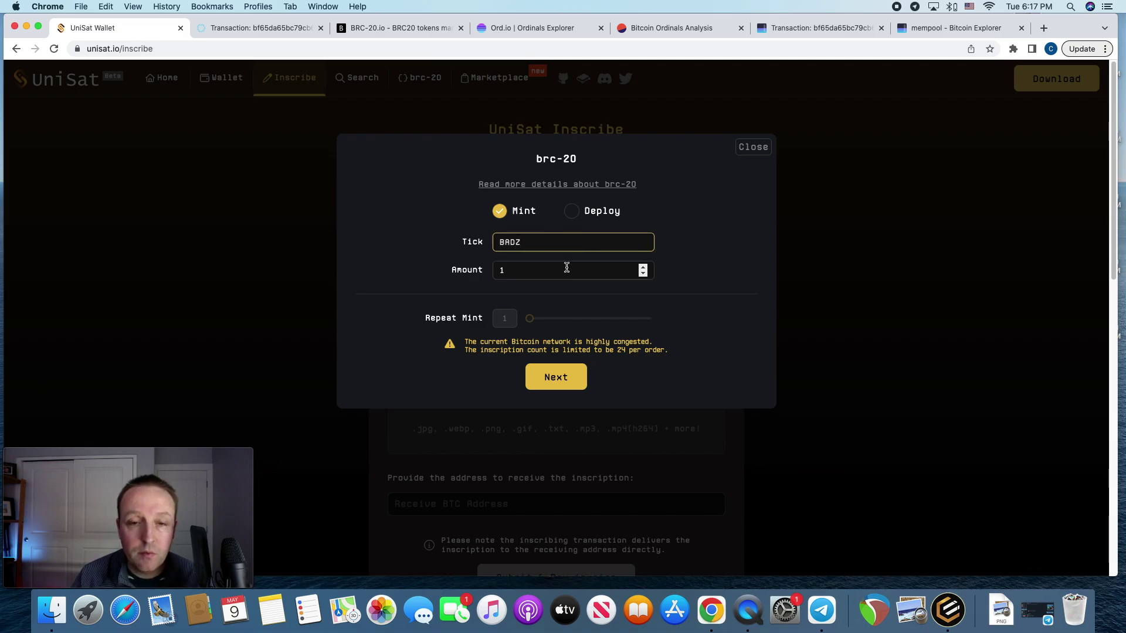
key(Tab)
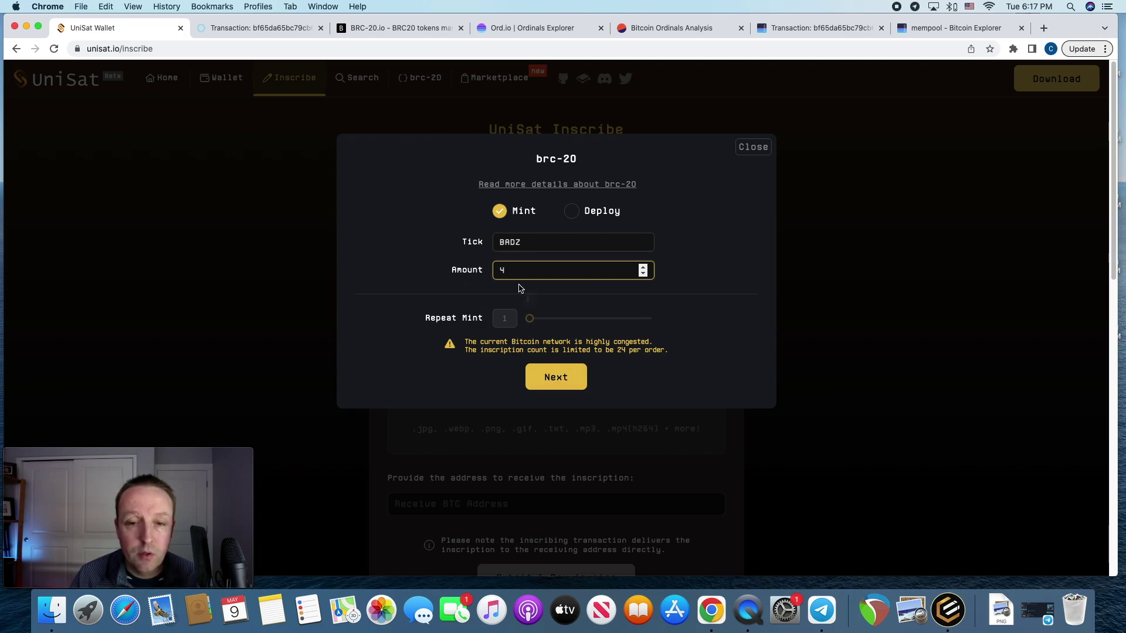
click(504, 271)
key(BackSpace)
text(25000)
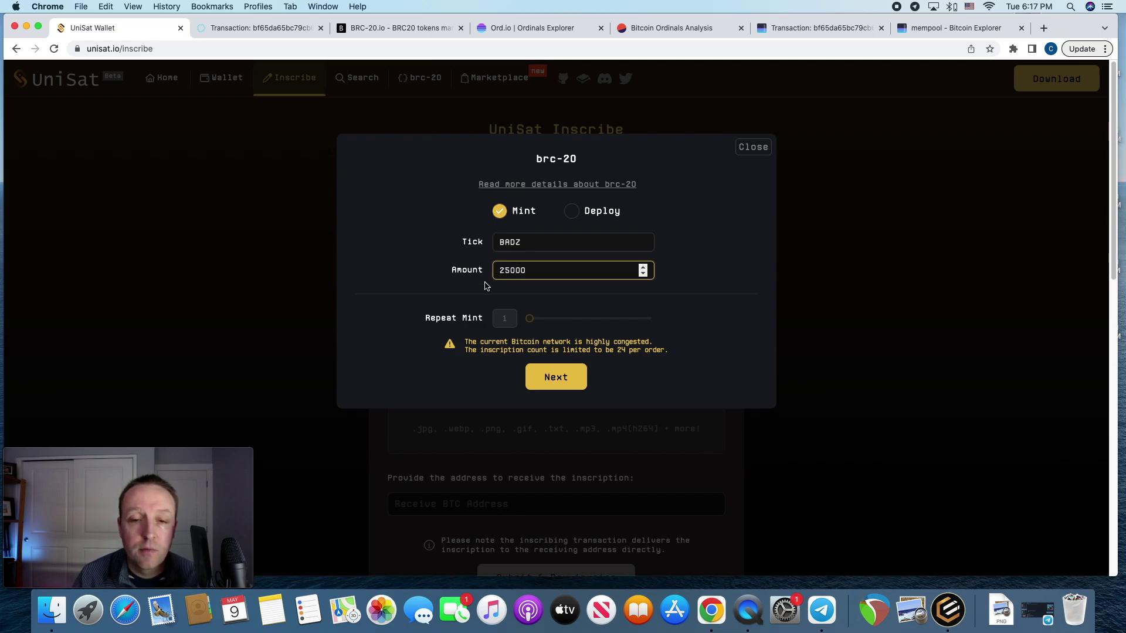
drag(529, 318, 546, 319)
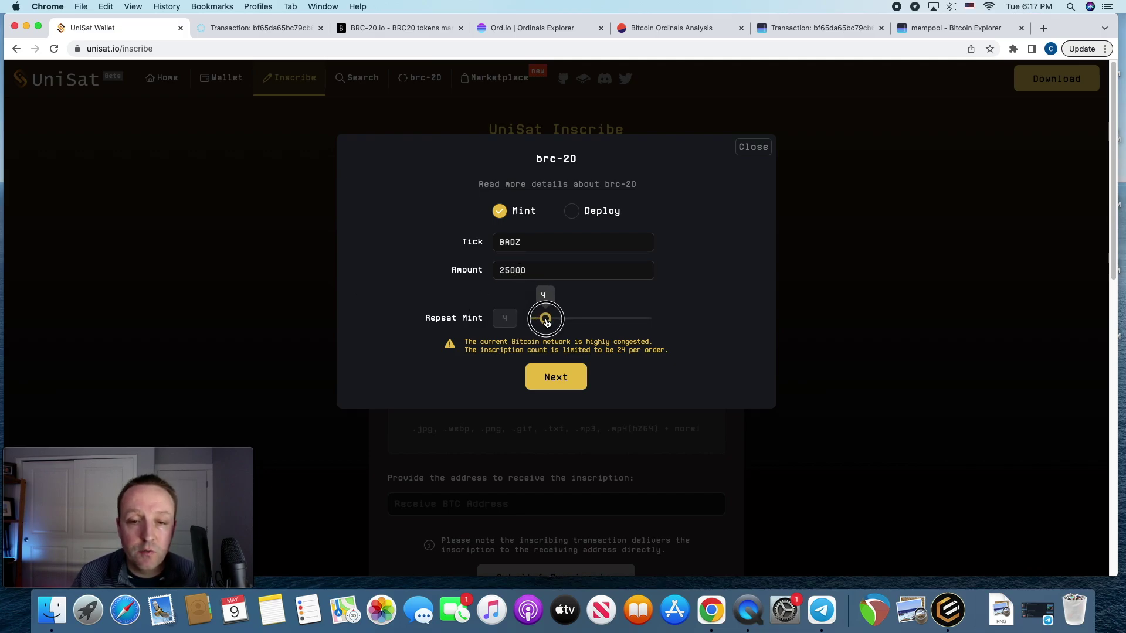
click(577, 382)
Step: Queue the 4 BADZ mints and fill in the wallet's receiving address from the suggestion
click(684, 382)
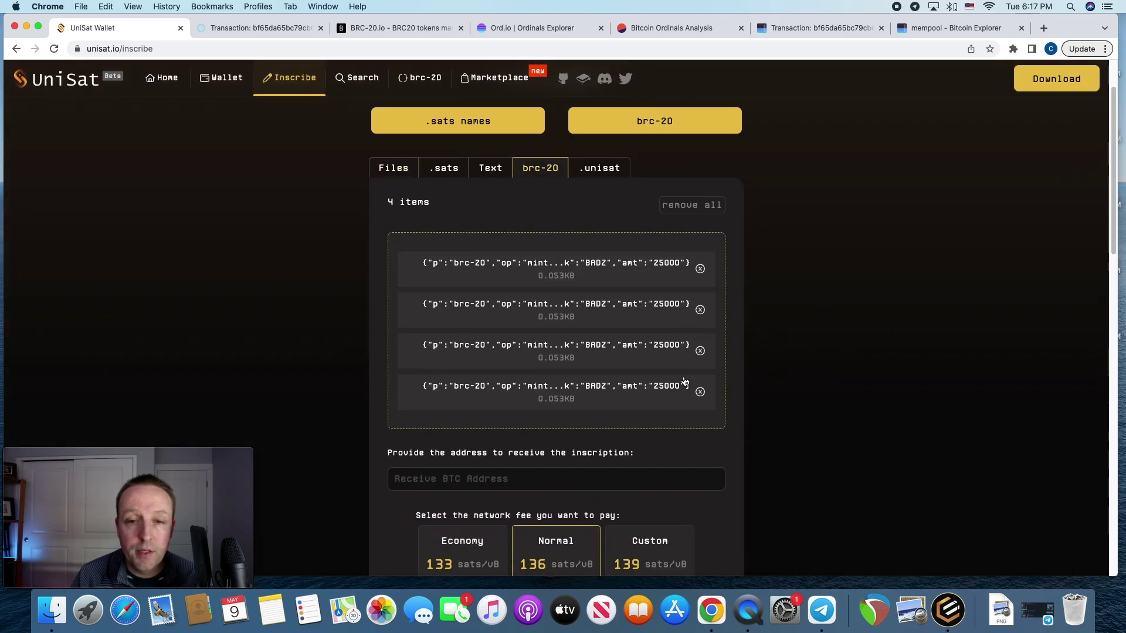
scroll(684, 382, down, 3)
click(510, 375)
click(487, 404)
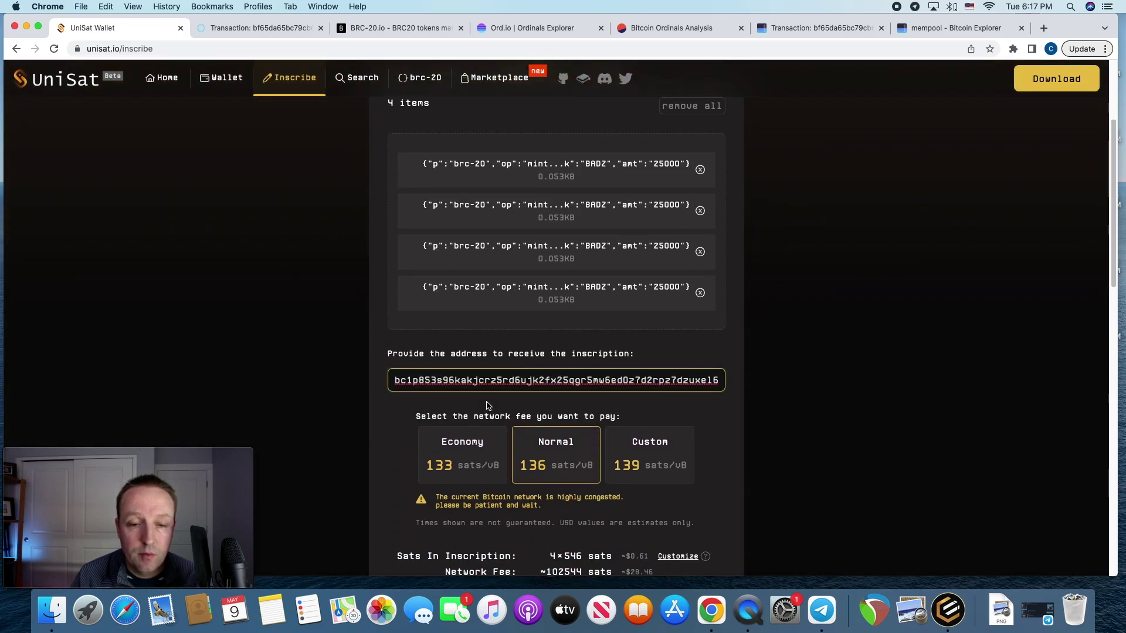
click(667, 379)
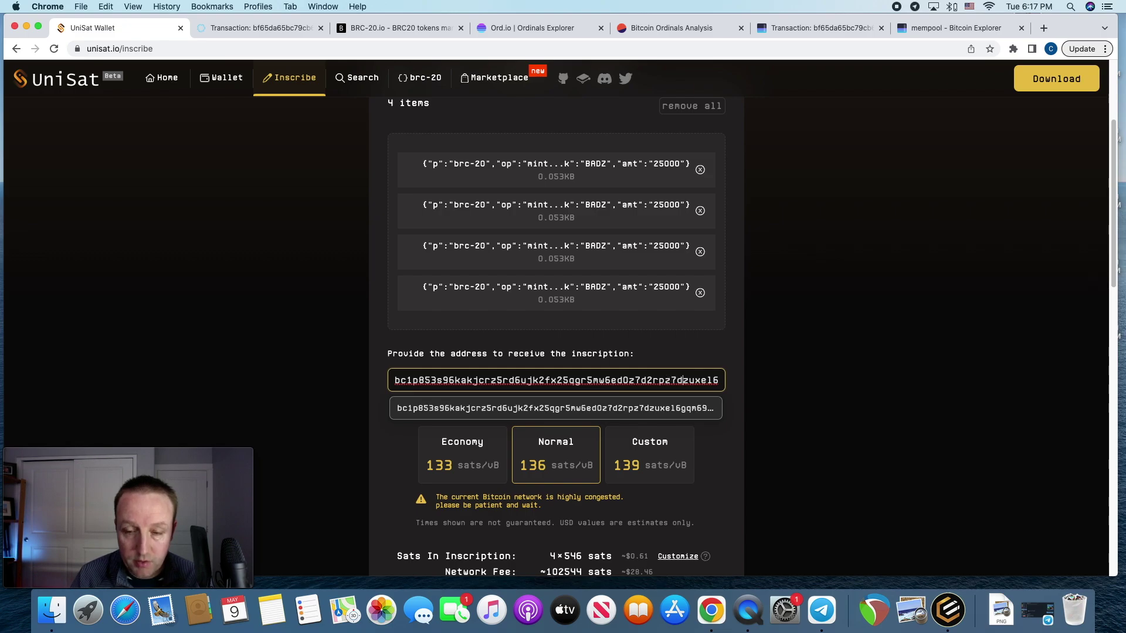
key(End)
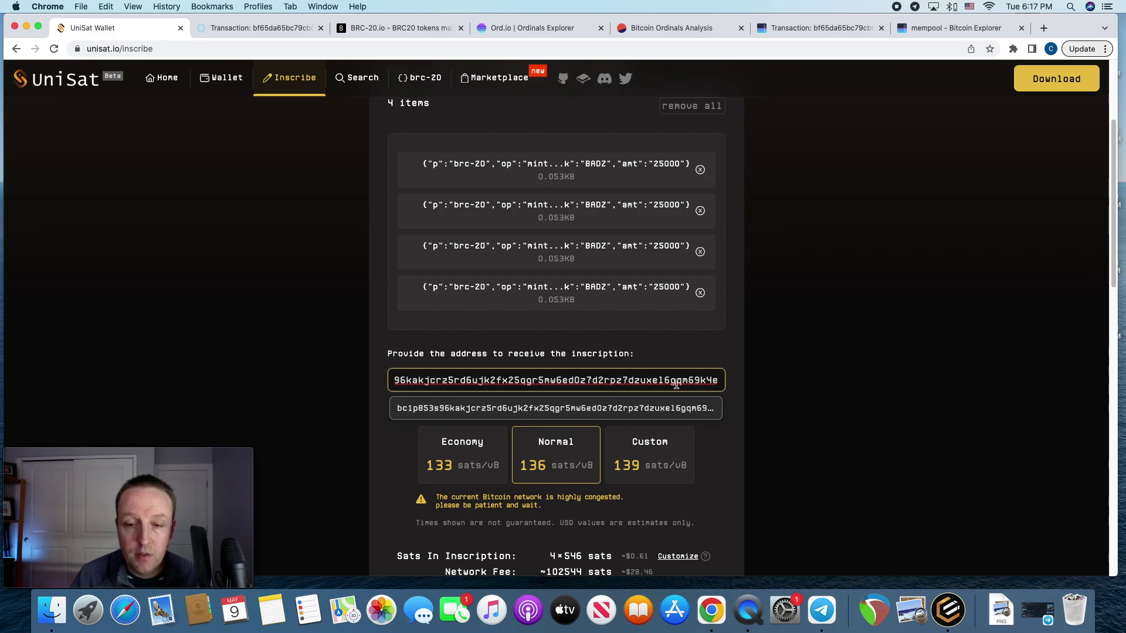
Step: Set a custom network fee of 200 sats/vB for the mint order
click(670, 465)
scroll(726, 477, down, 3)
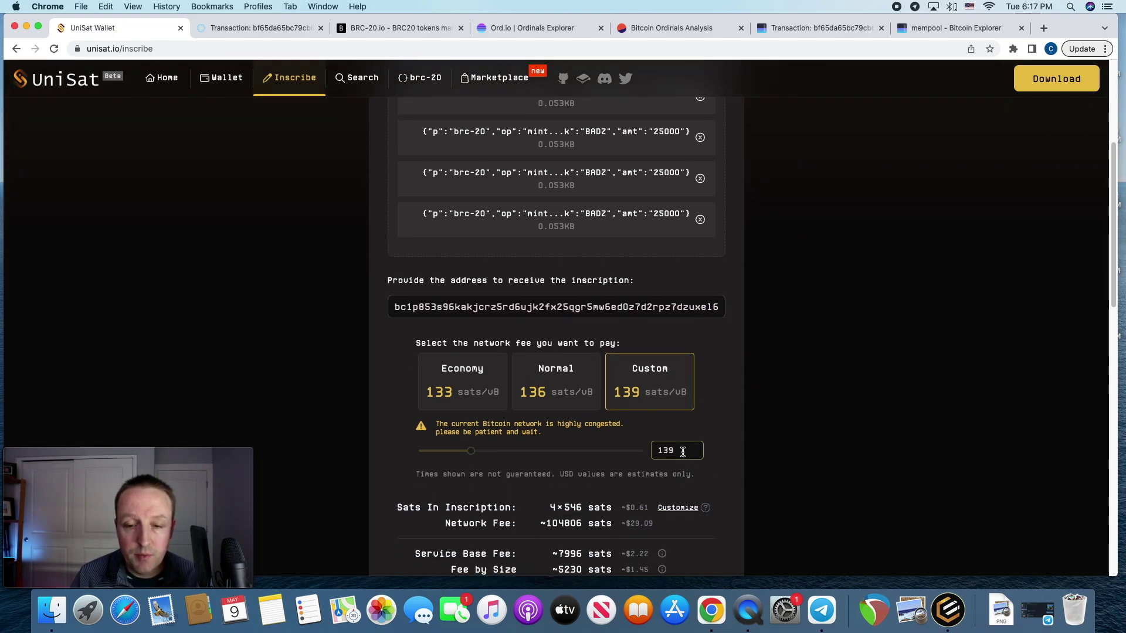
drag(683, 452, 640, 450)
key(BackSpace)
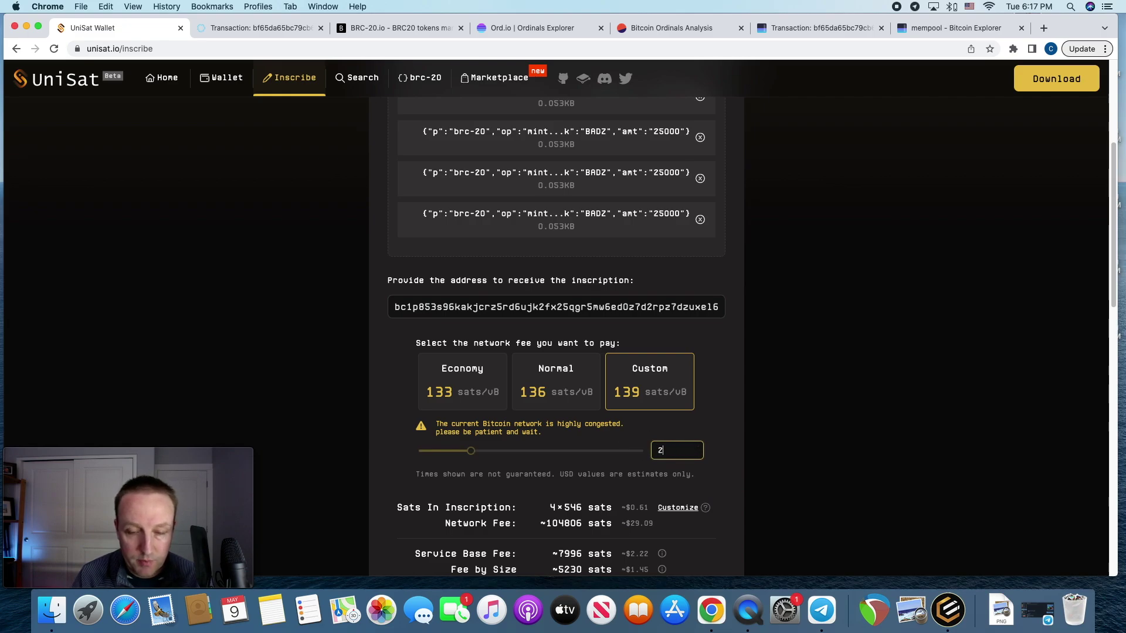
text(200)
scroll(711, 414, down, 2)
scroll(711, 413, down, 6)
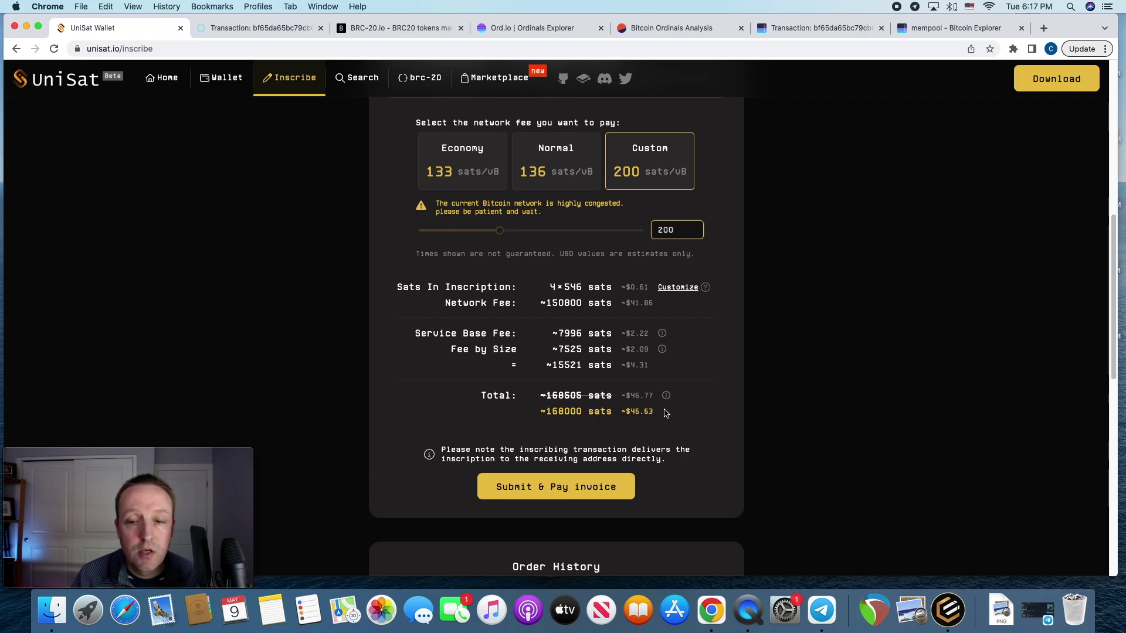
Step: Copy the 0.00174 BTC order total into Hiro Wallet's Bitcoin send form
click(597, 487)
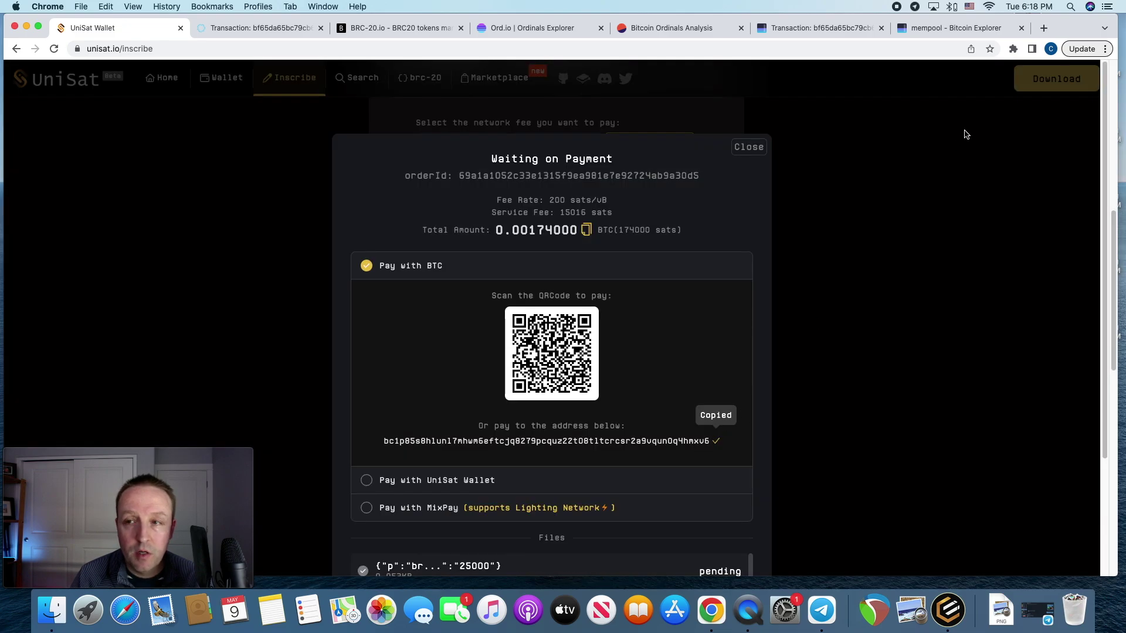
click(1013, 49)
click(910, 179)
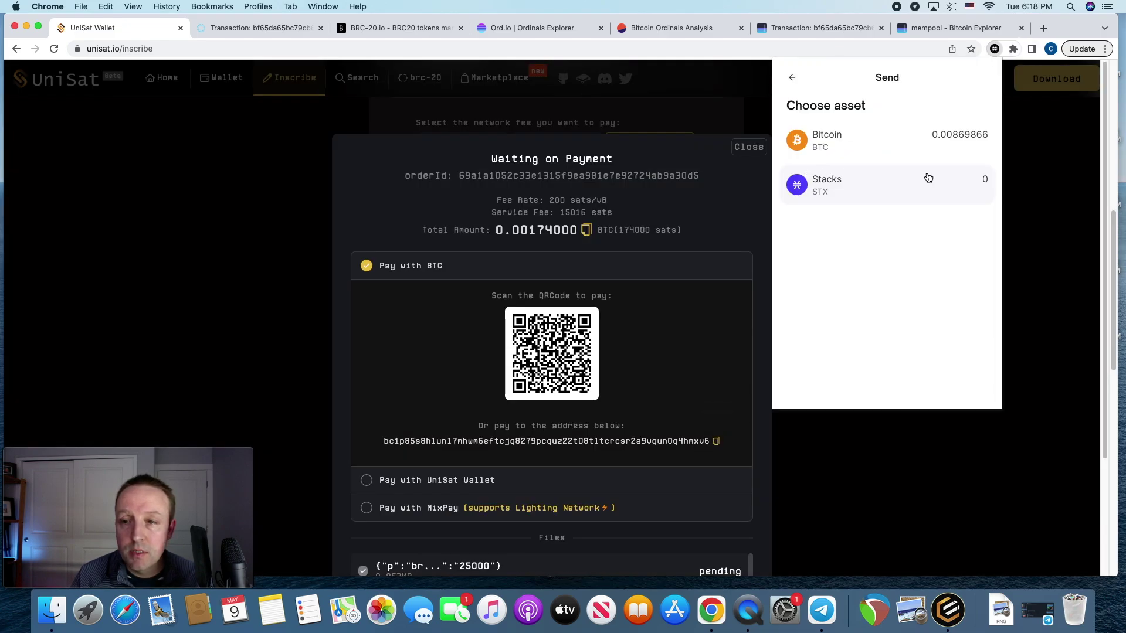
click(853, 142)
click(587, 230)
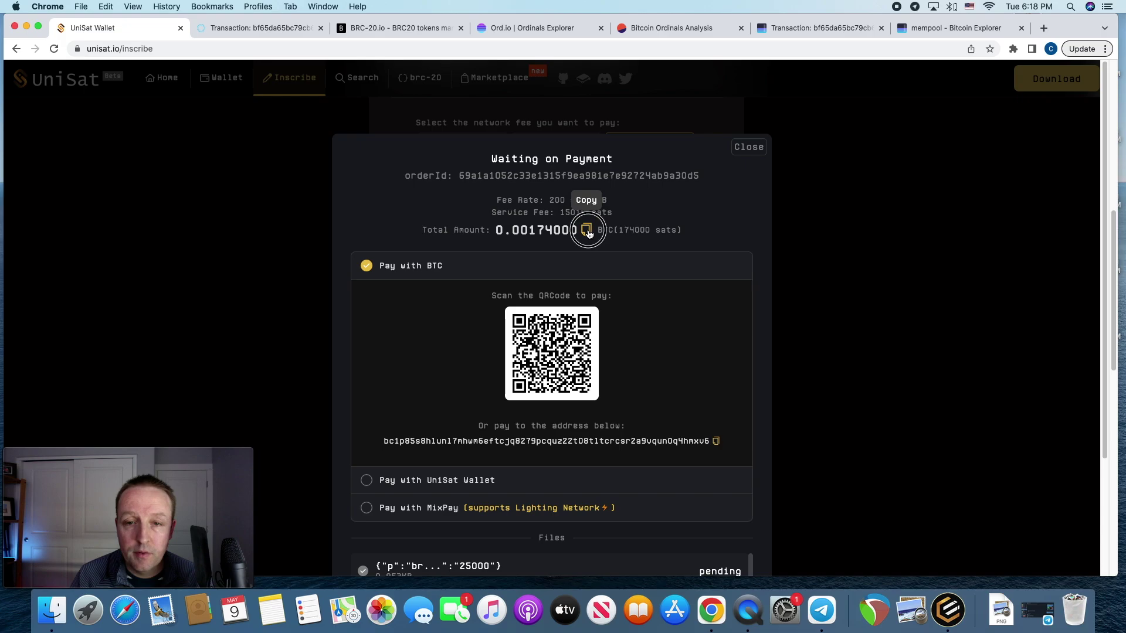
click(1013, 49)
click(976, 179)
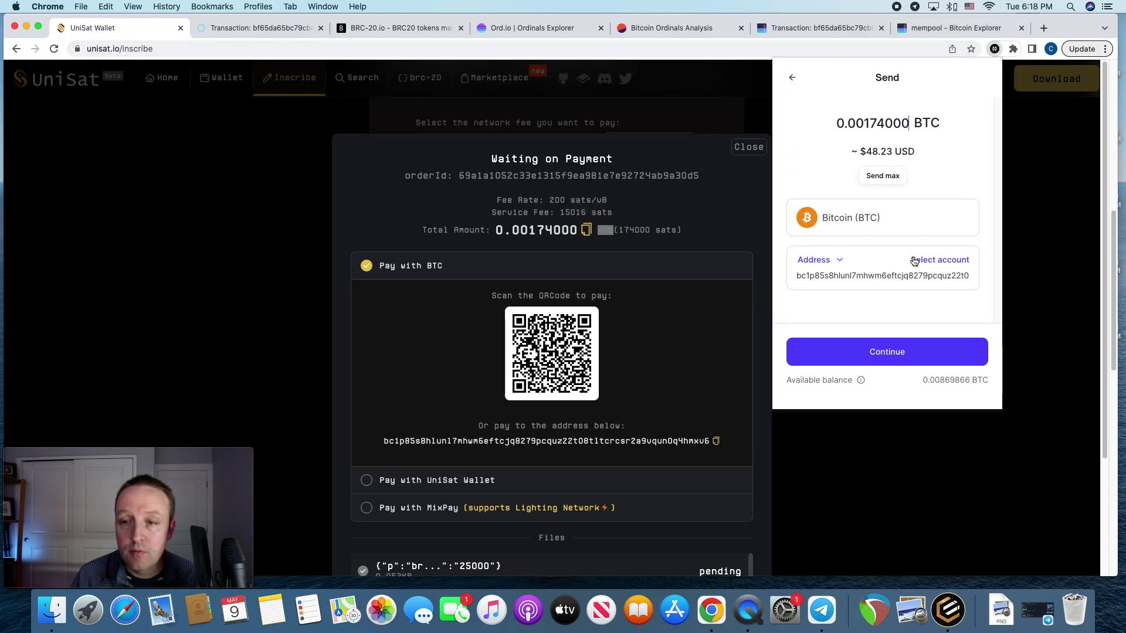
Step: Send 0.00174 BTC to the order address with the High fee and close the wallet
click(913, 354)
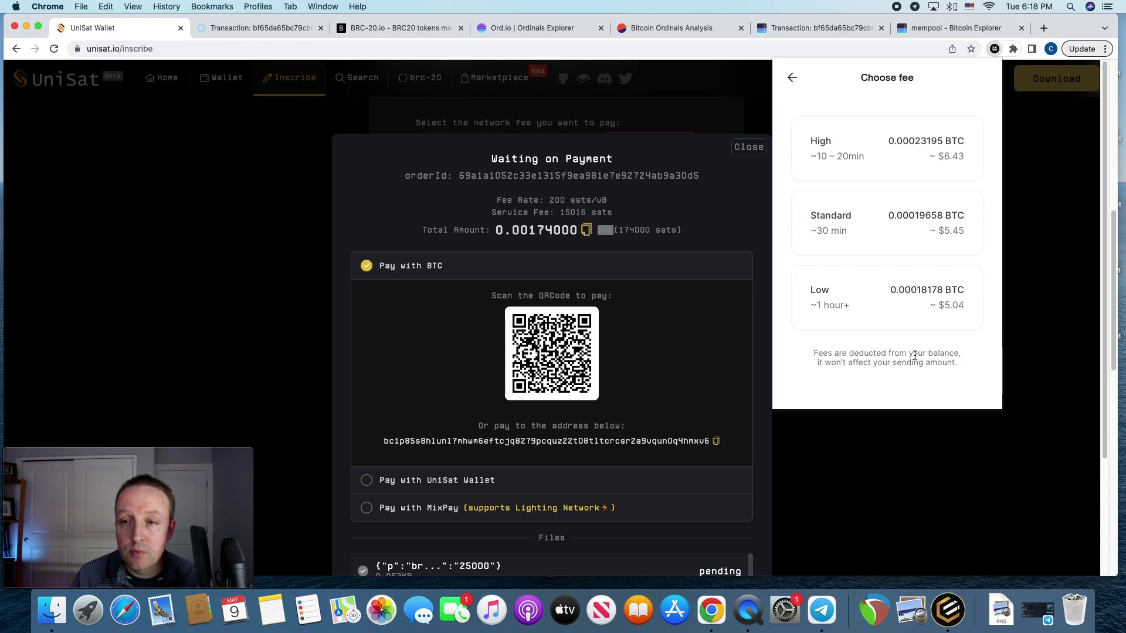
click(947, 146)
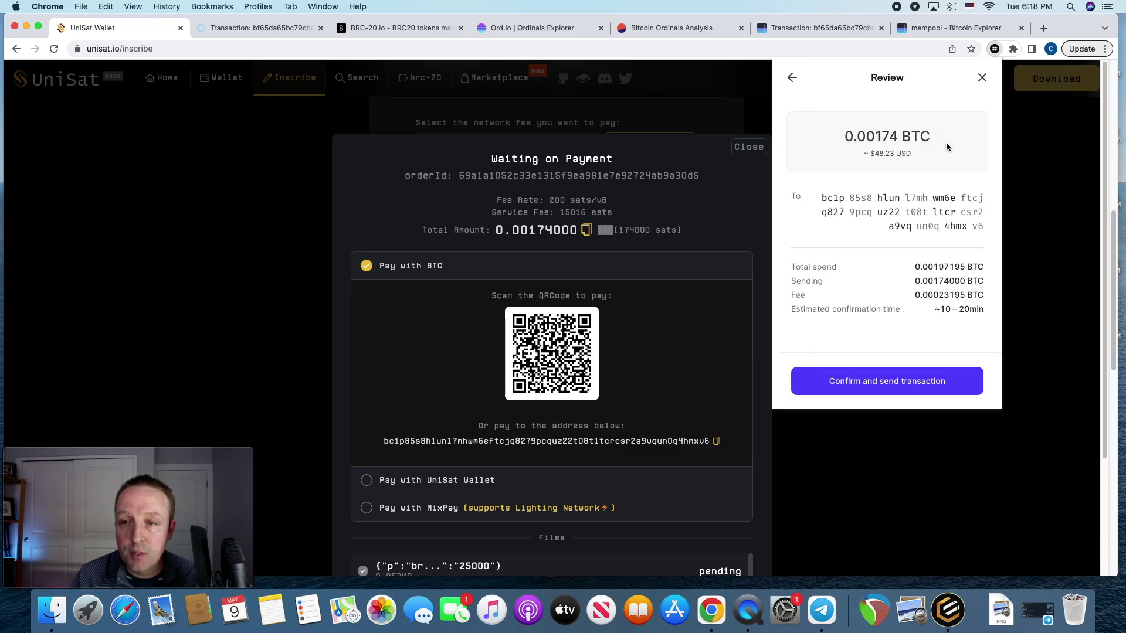
click(915, 384)
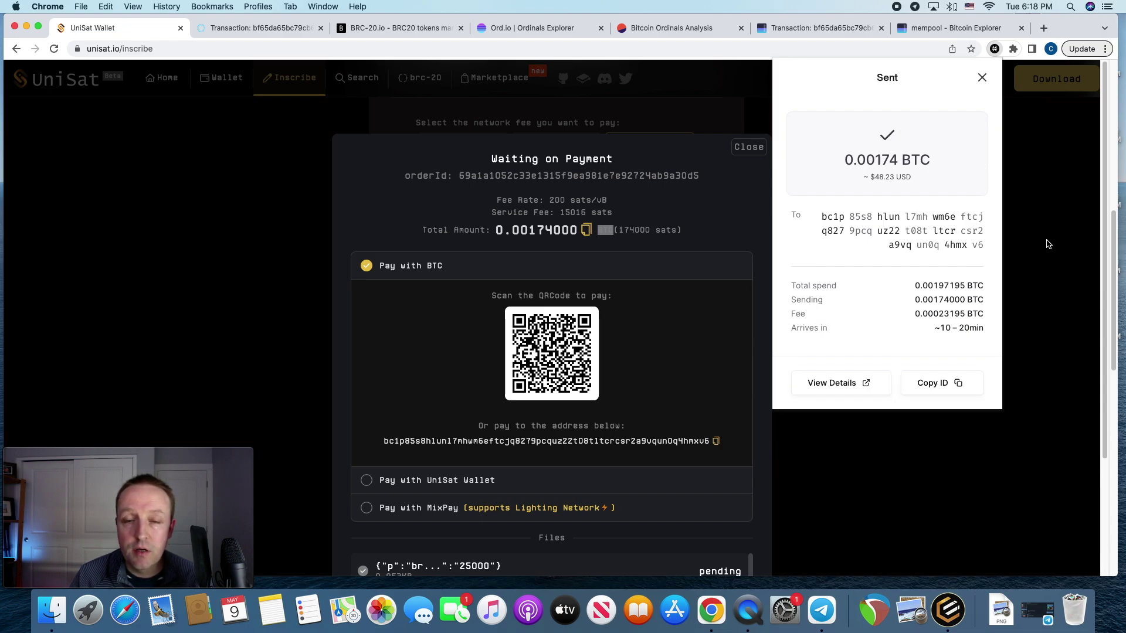
click(1048, 244)
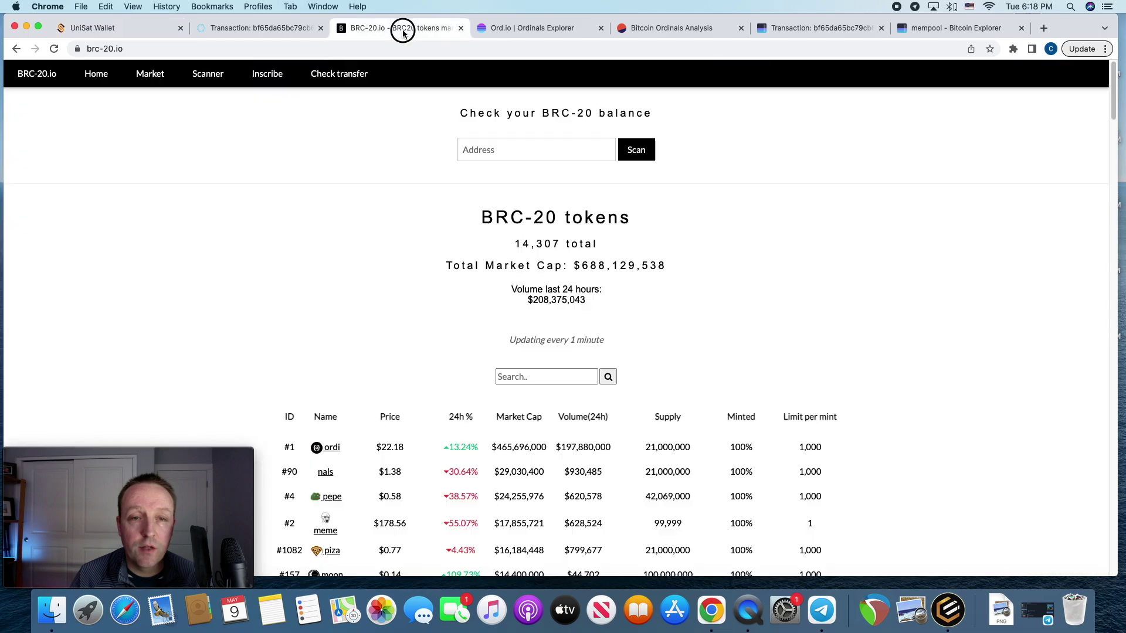
Step: Browse the BRC-20.io, Ord.io and Dune ordinals dashboard tabs
click(400, 27)
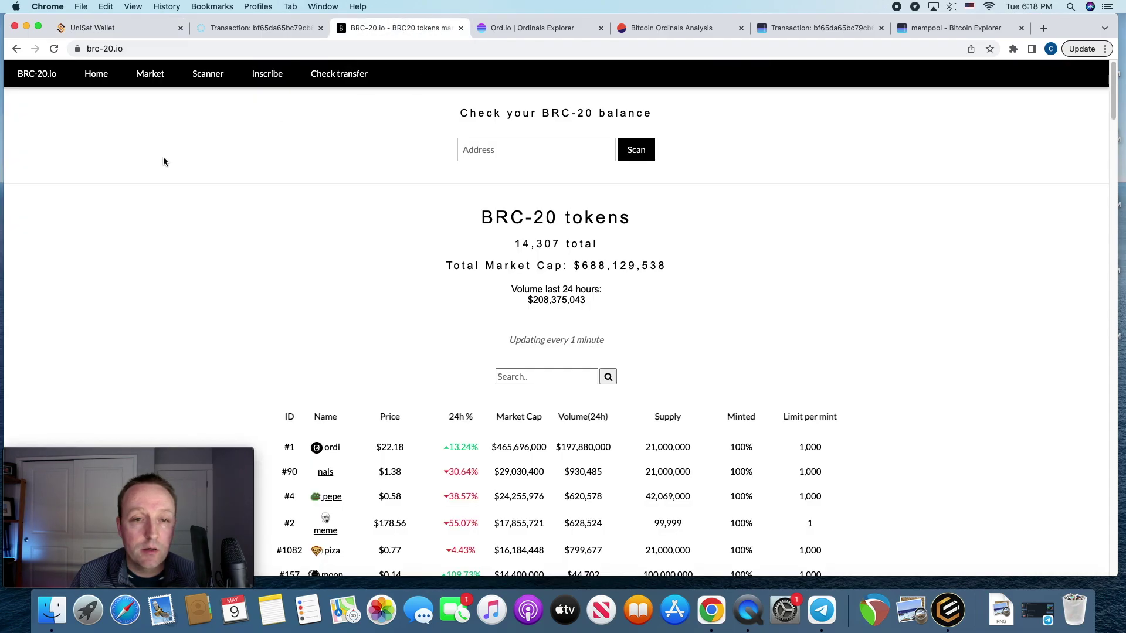
click(528, 28)
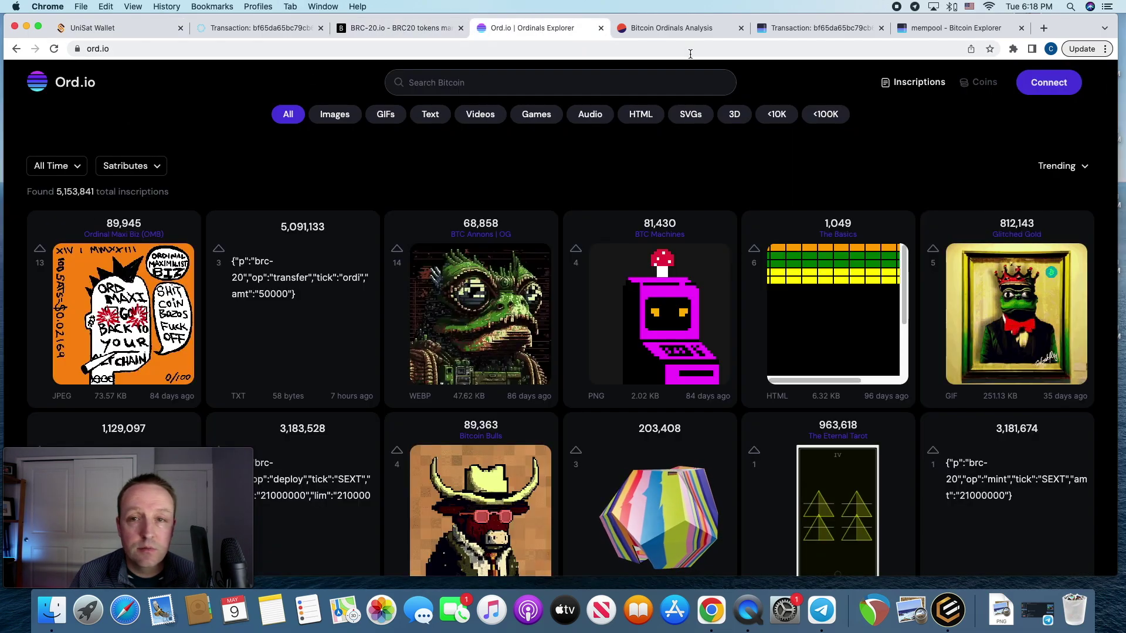
click(688, 29)
click(52, 49)
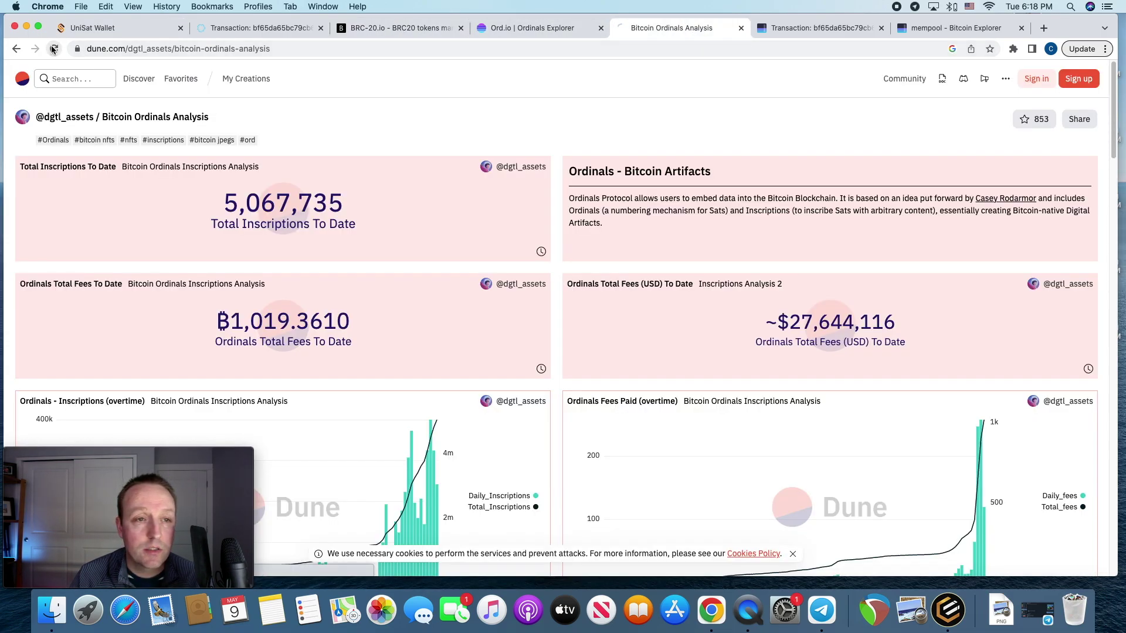
click(520, 30)
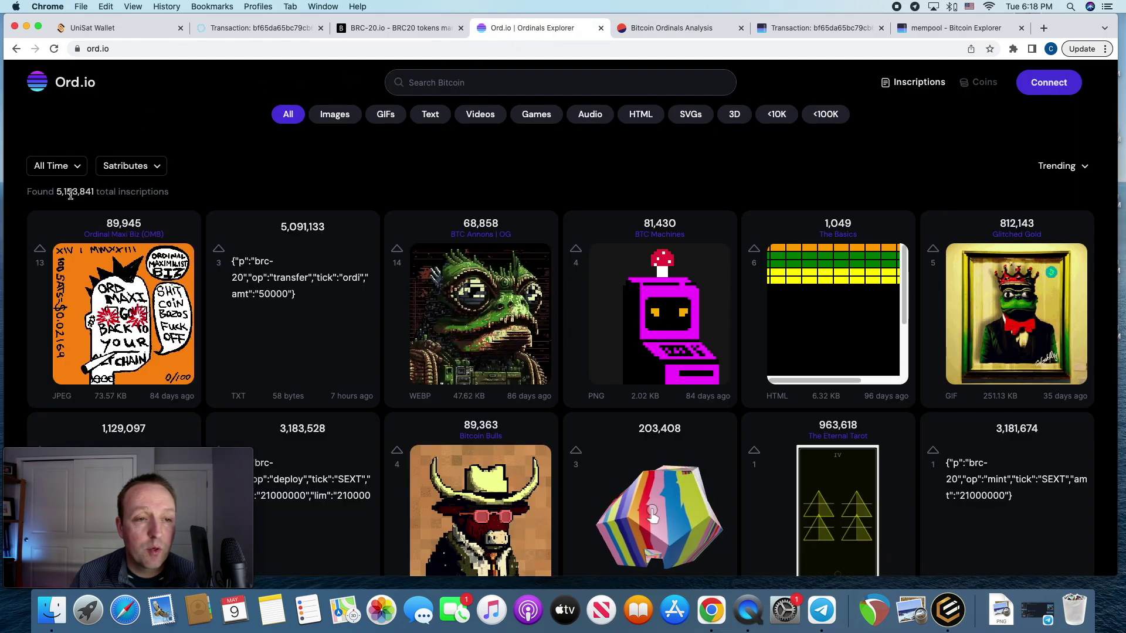
click(671, 25)
scroll(367, 319, down, 5)
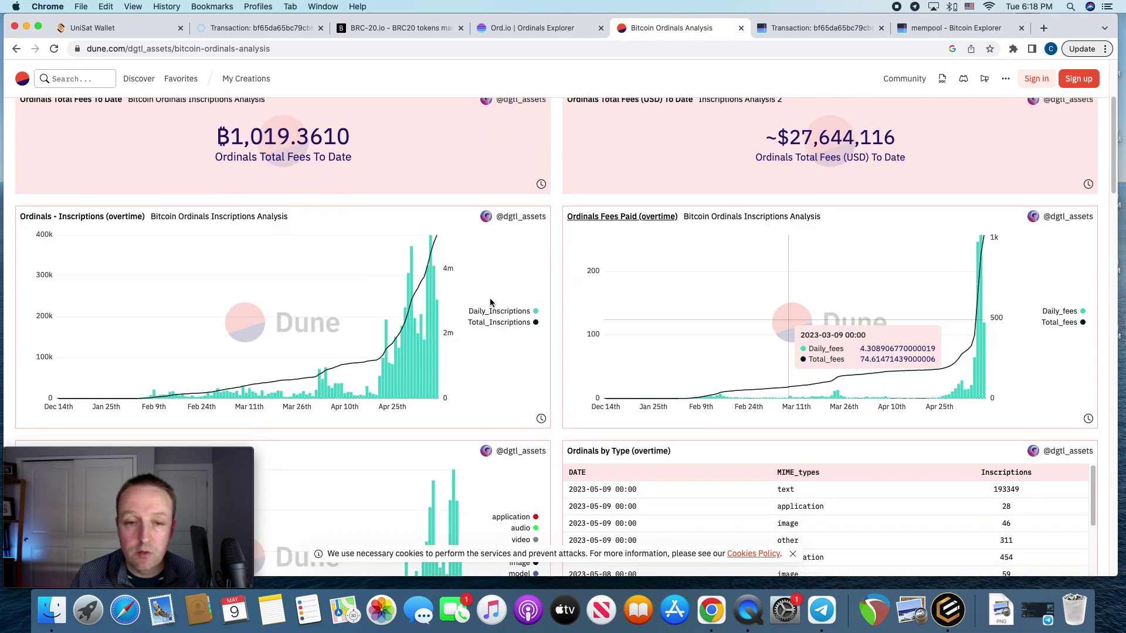
mouse_move(437, 311)
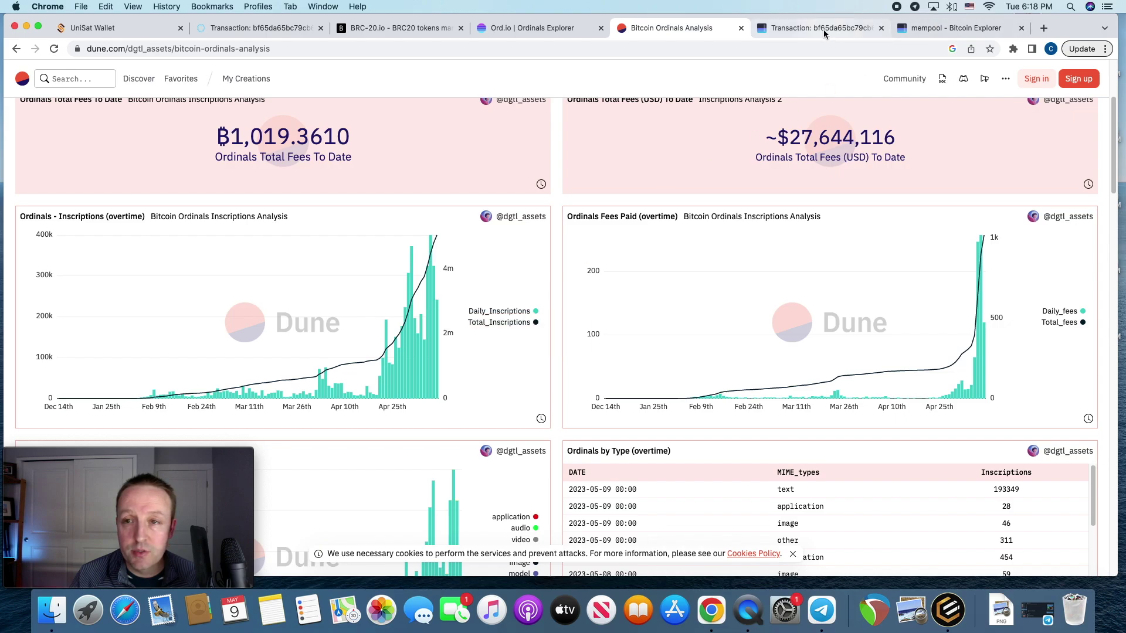
Step: Check mempool.space, then close the old Blockstream transaction tab
click(944, 28)
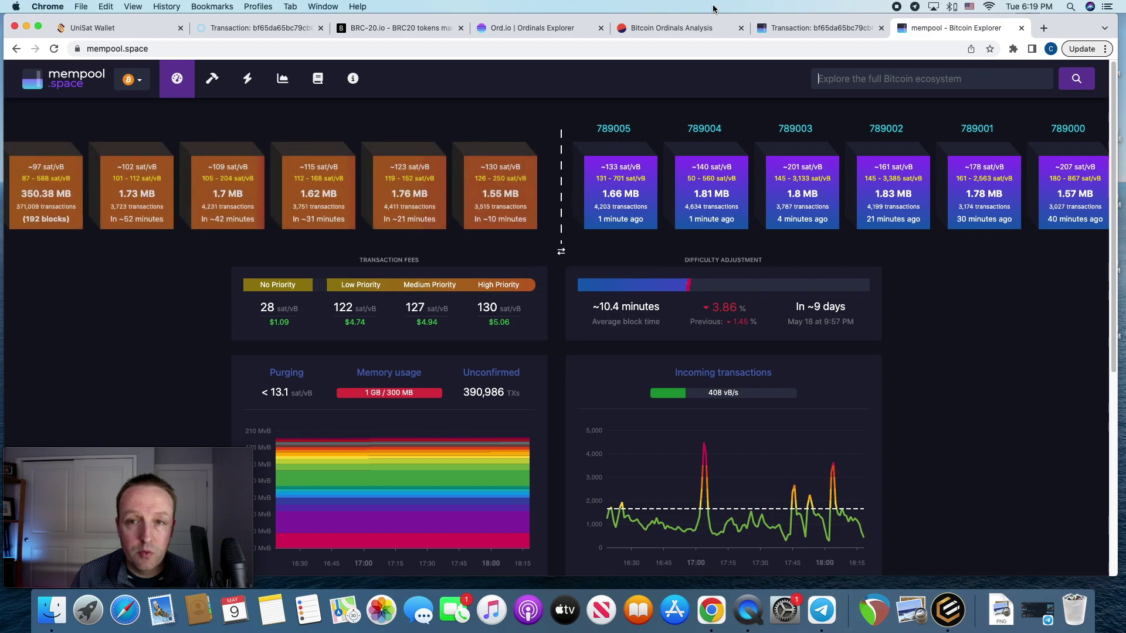
click(258, 27)
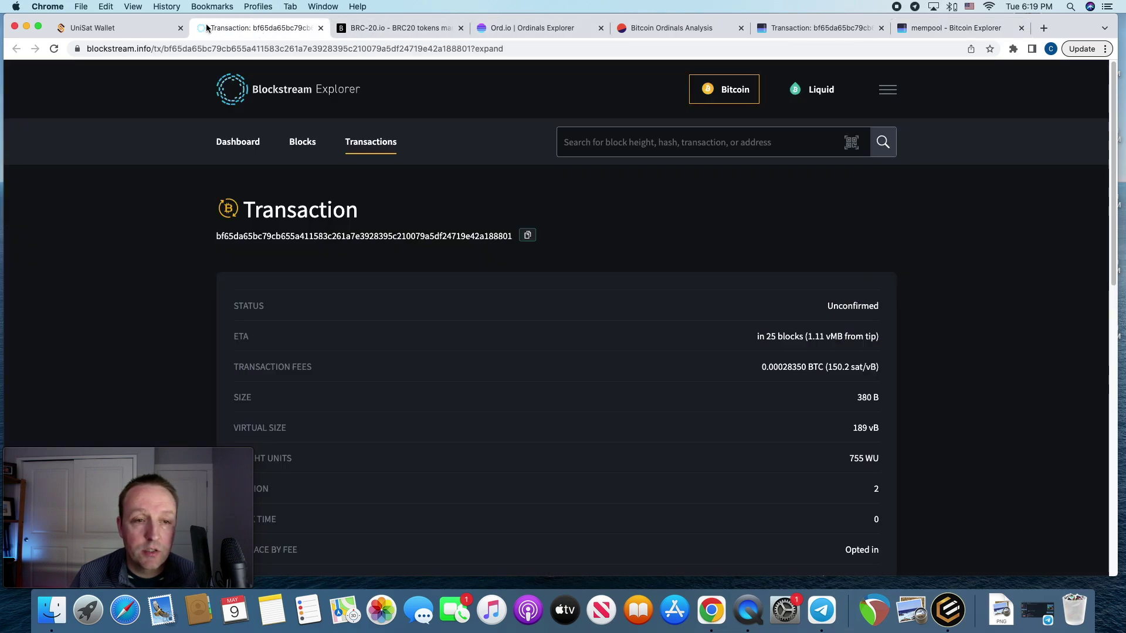
click(155, 28)
Step: Return to the UniSat order and scroll its Files list until all 25000 BADZ mints show Complete
click(320, 28)
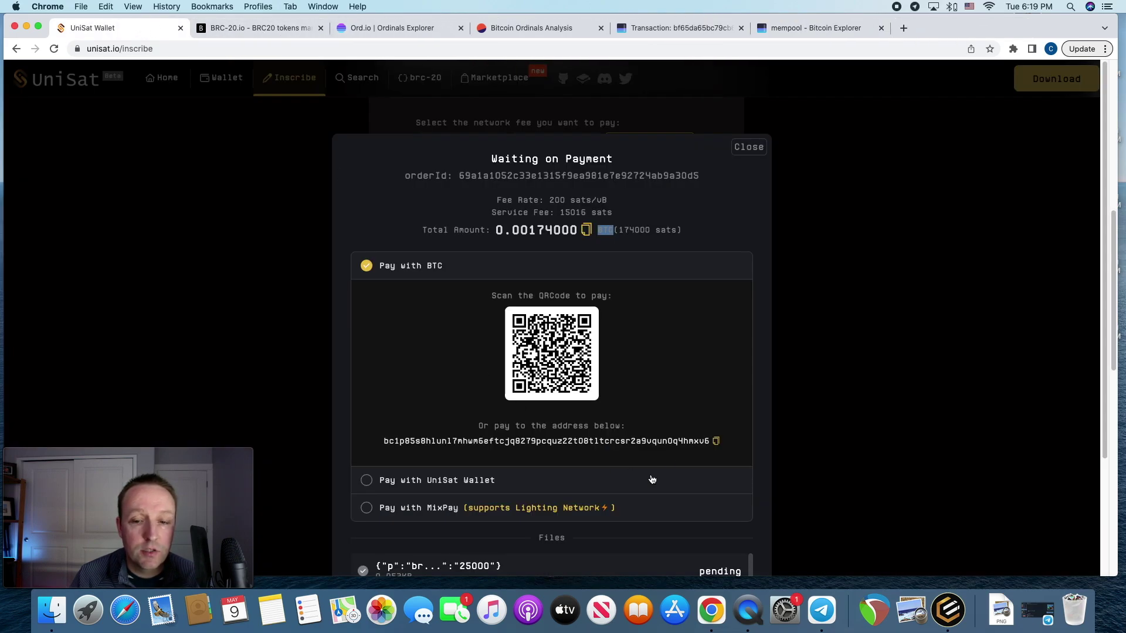
scroll(709, 510, down, 5)
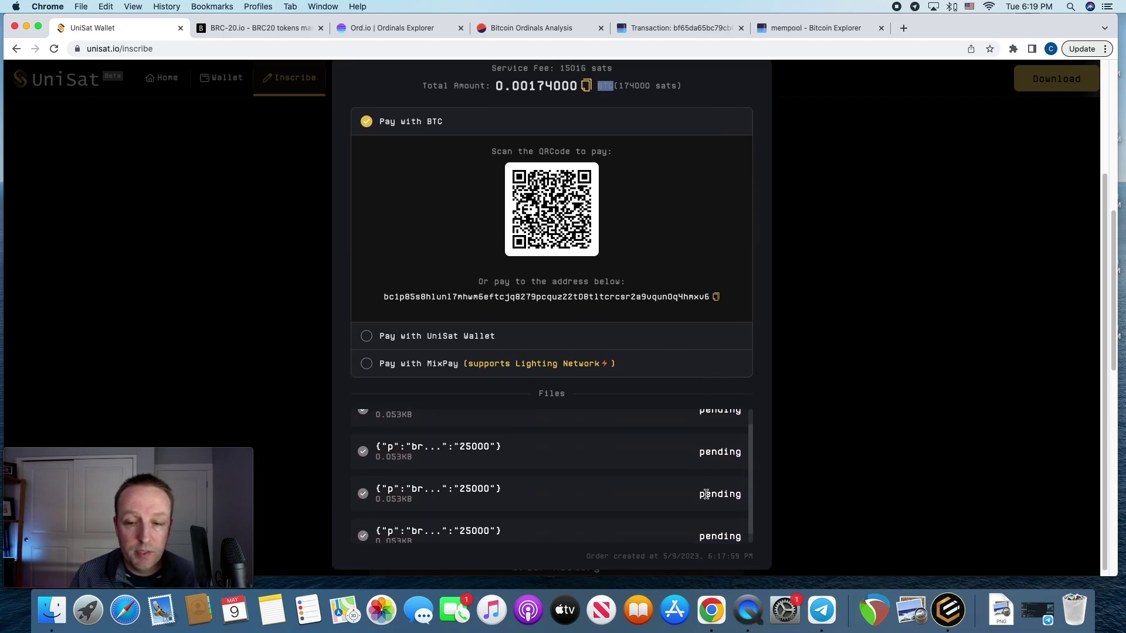
scroll(708, 494, down, 1)
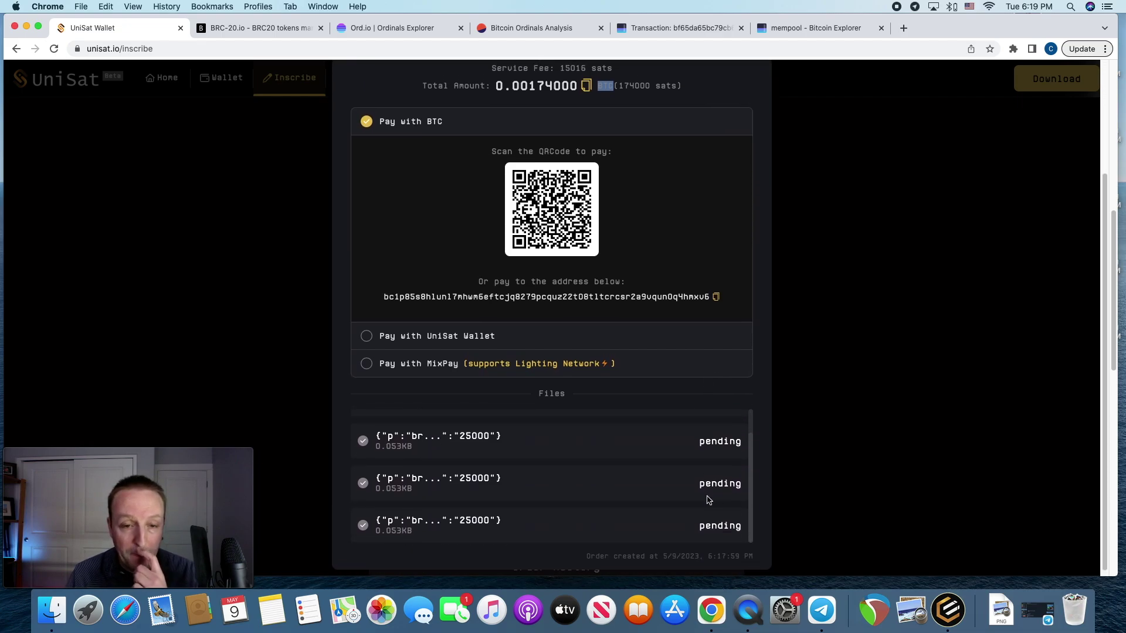
scroll(708, 500, down, 1)
scroll(707, 498, up, 6)
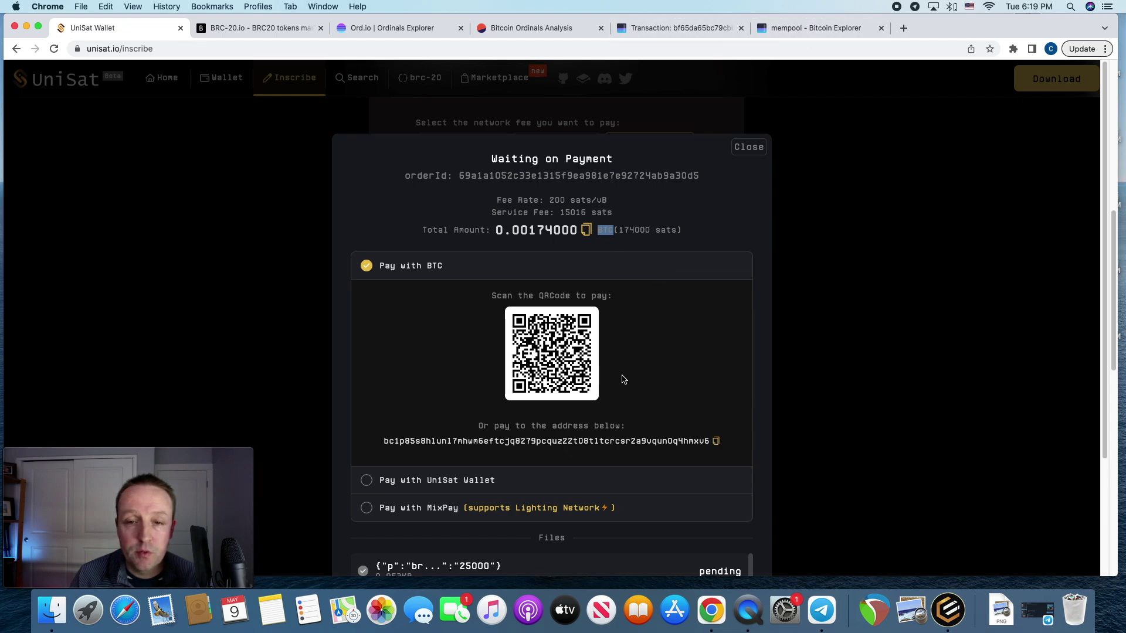
scroll(766, 270, down, 3)
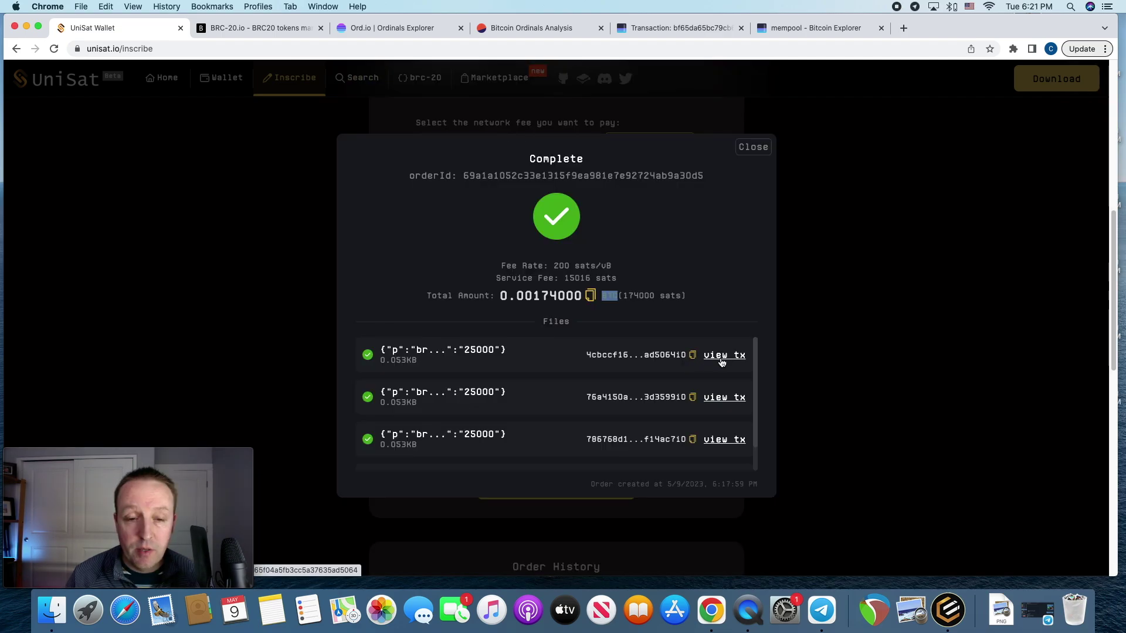
Step: Look up the first mint's transaction id in the mempool.space search
click(727, 357)
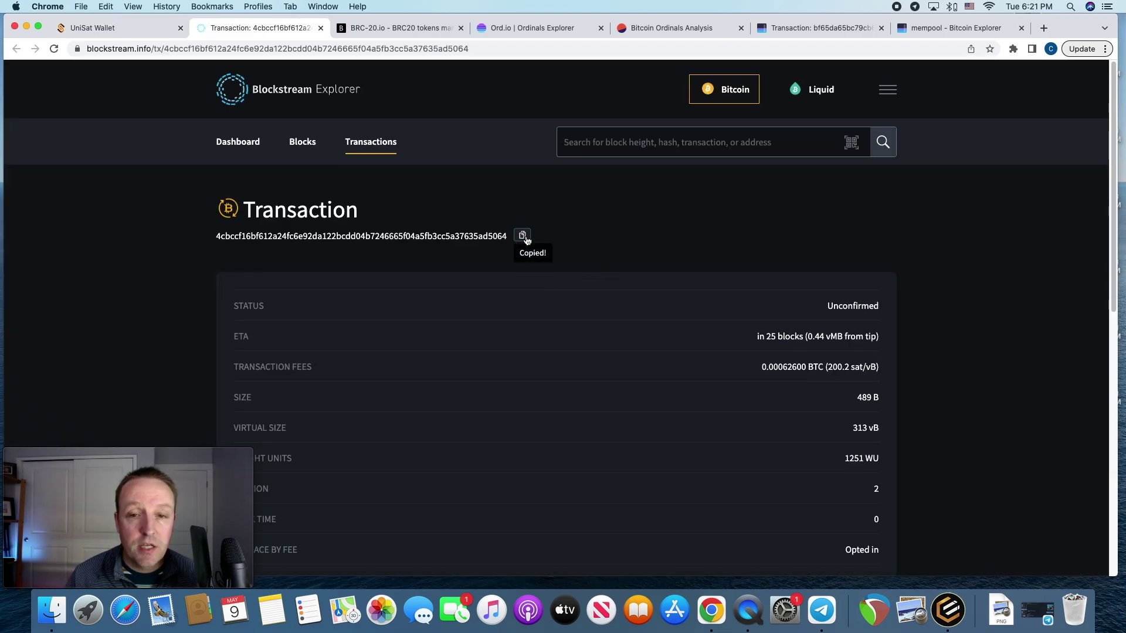
click(815, 29)
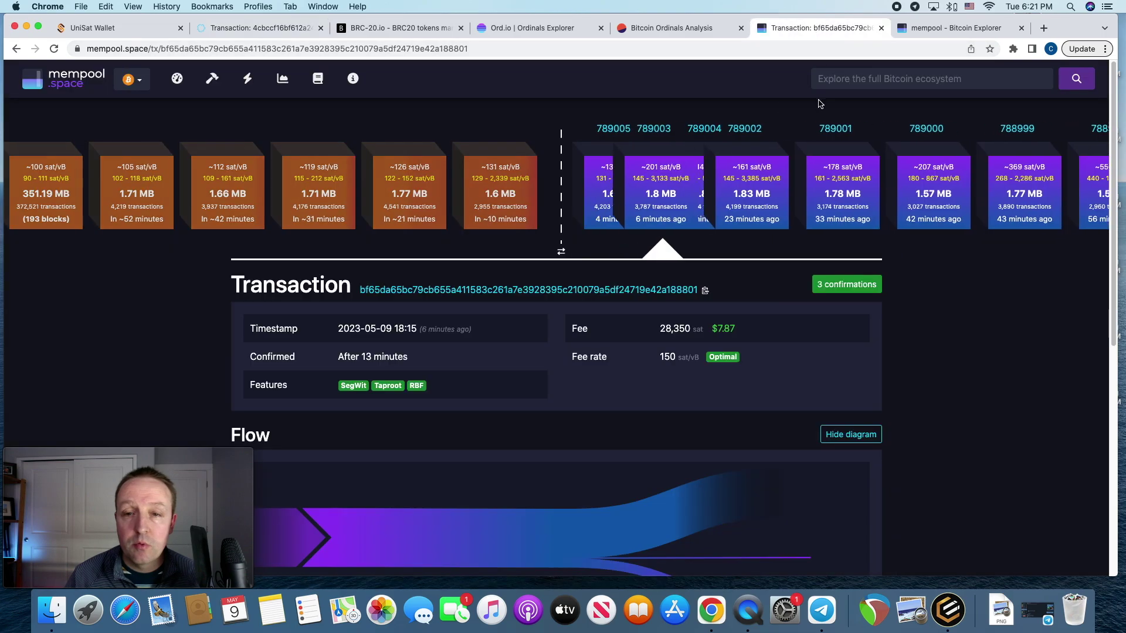
click(879, 78)
key(super+v)
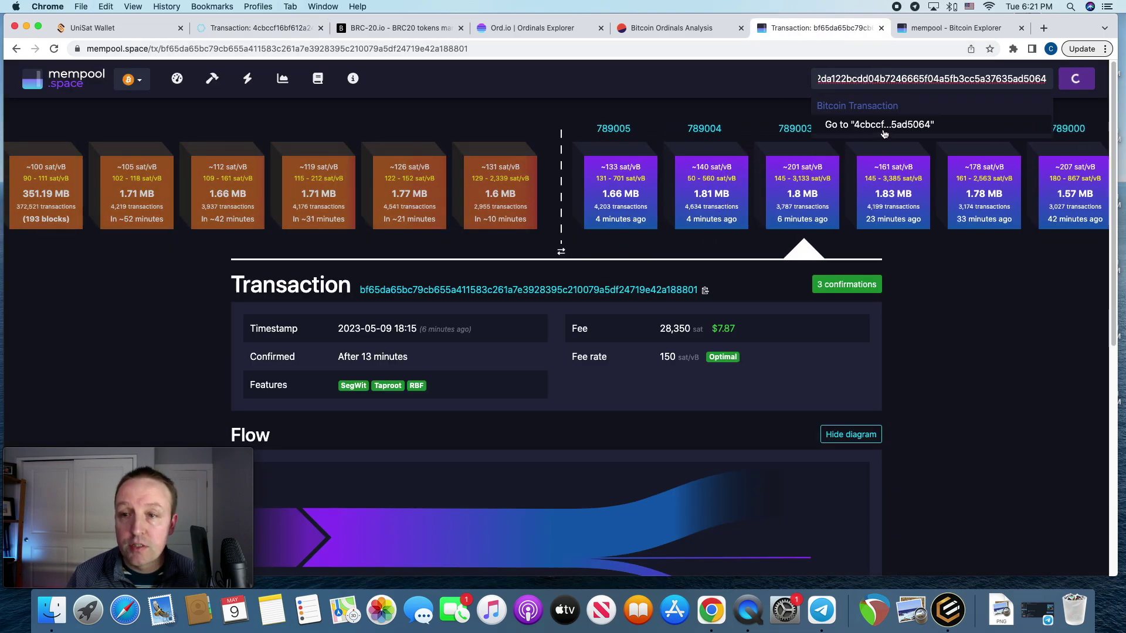
click(882, 125)
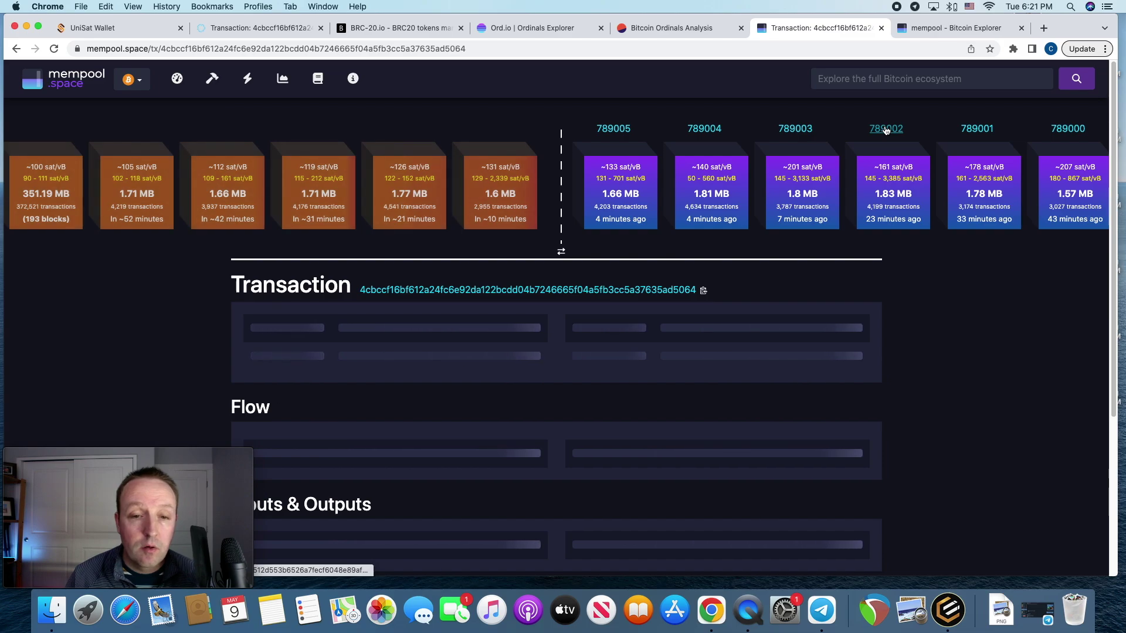
Step: Verify it has 1 confirmation at 200 sat/vB, then return to the UniSat order
scroll(500, 397, down, 1)
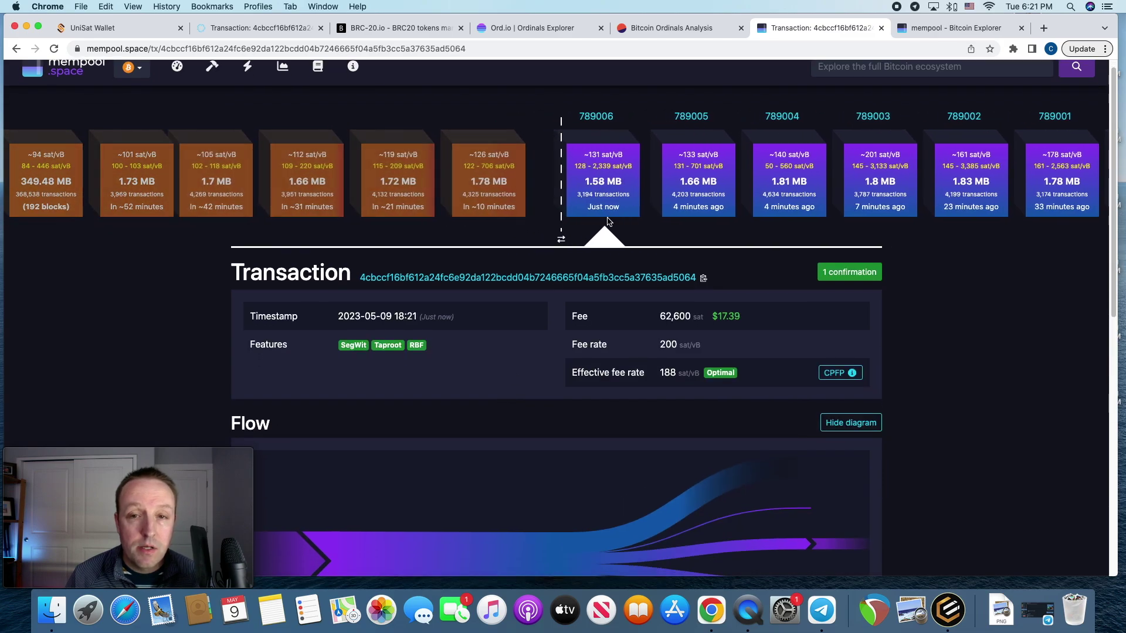
scroll(641, 291, down, 1)
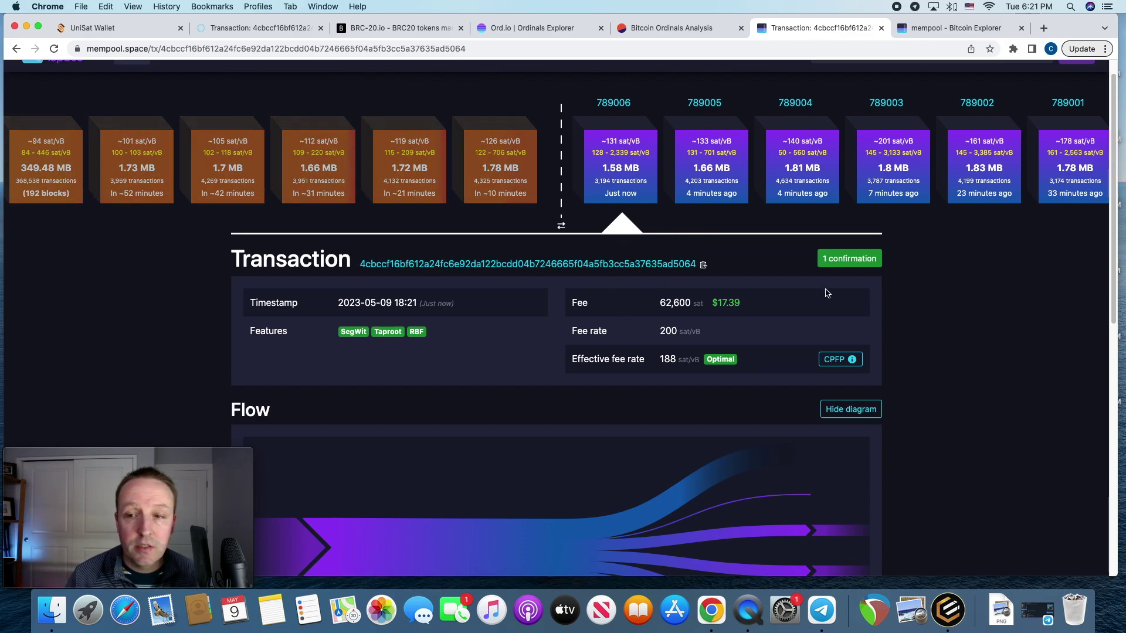
scroll(750, 369, down, 5)
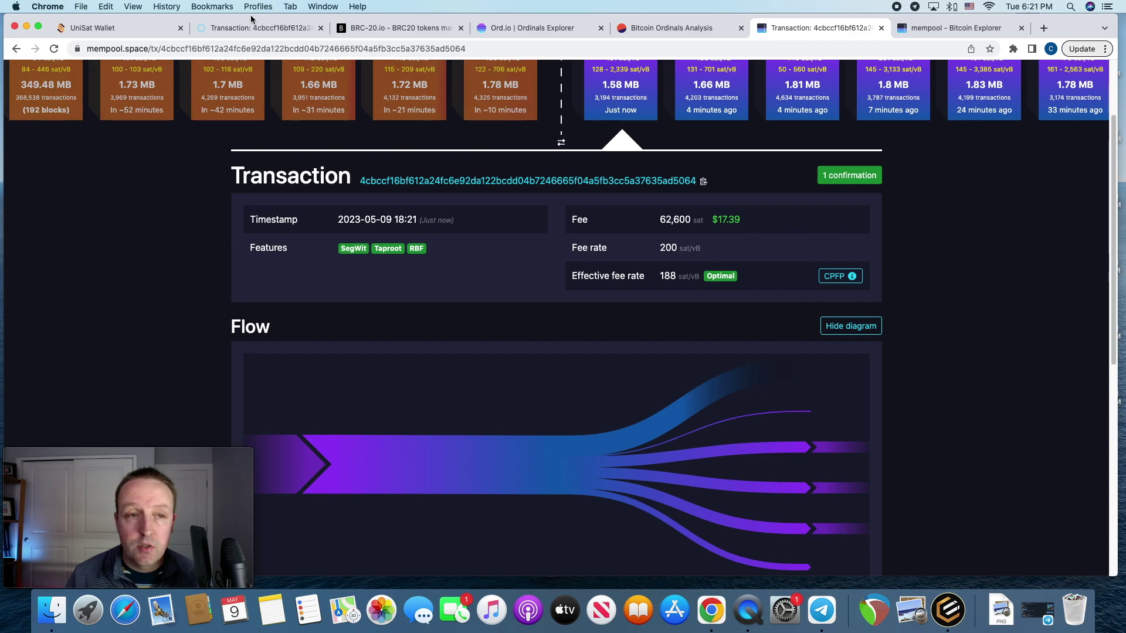
click(115, 26)
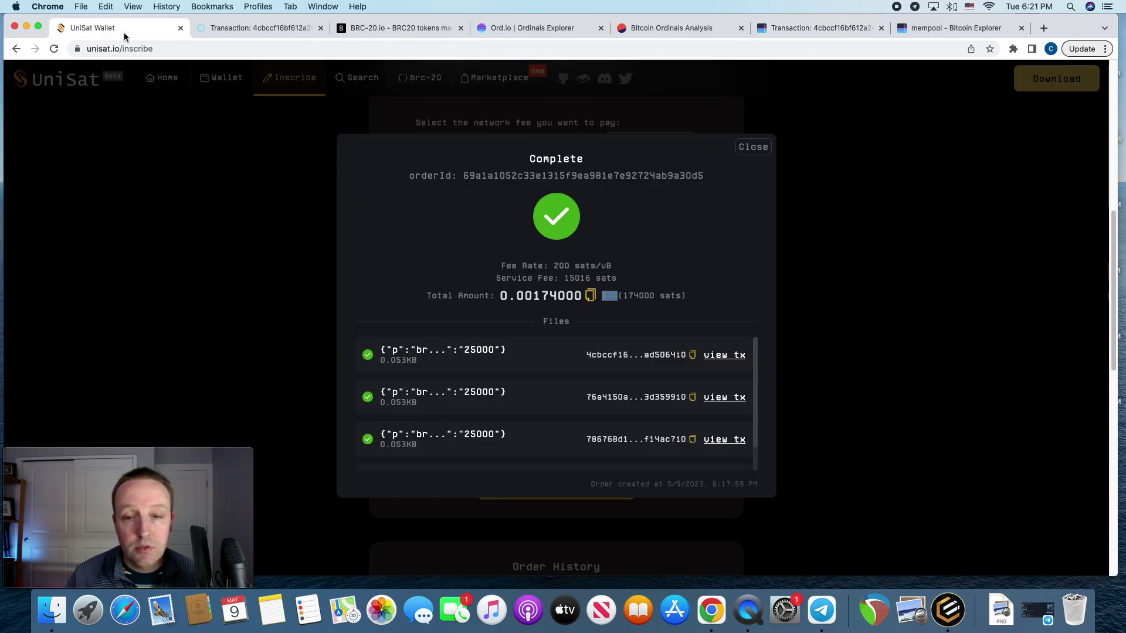
Step: Close the Complete order summary and go to the brc-20 balances page
scroll(558, 372, down, 2)
scroll(558, 381, up, 2)
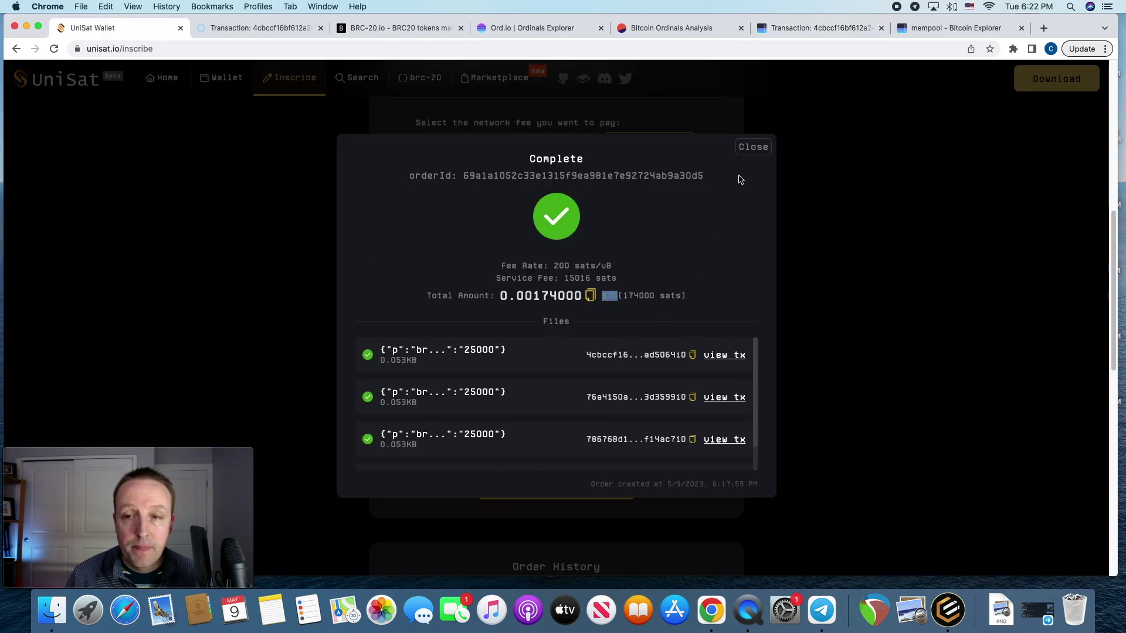
click(758, 151)
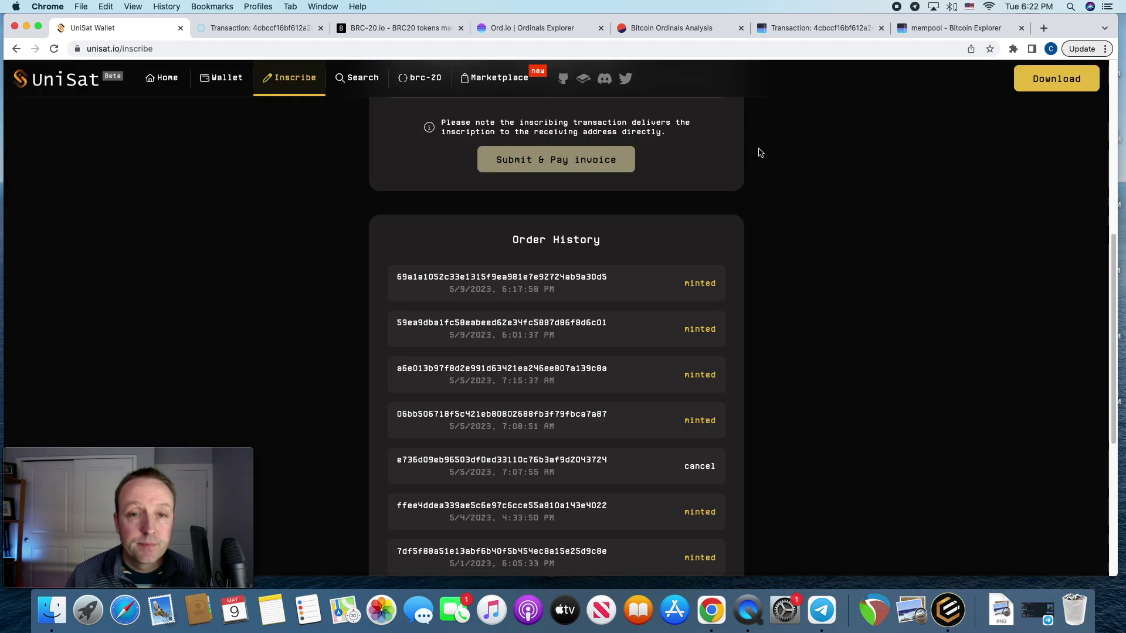
click(416, 80)
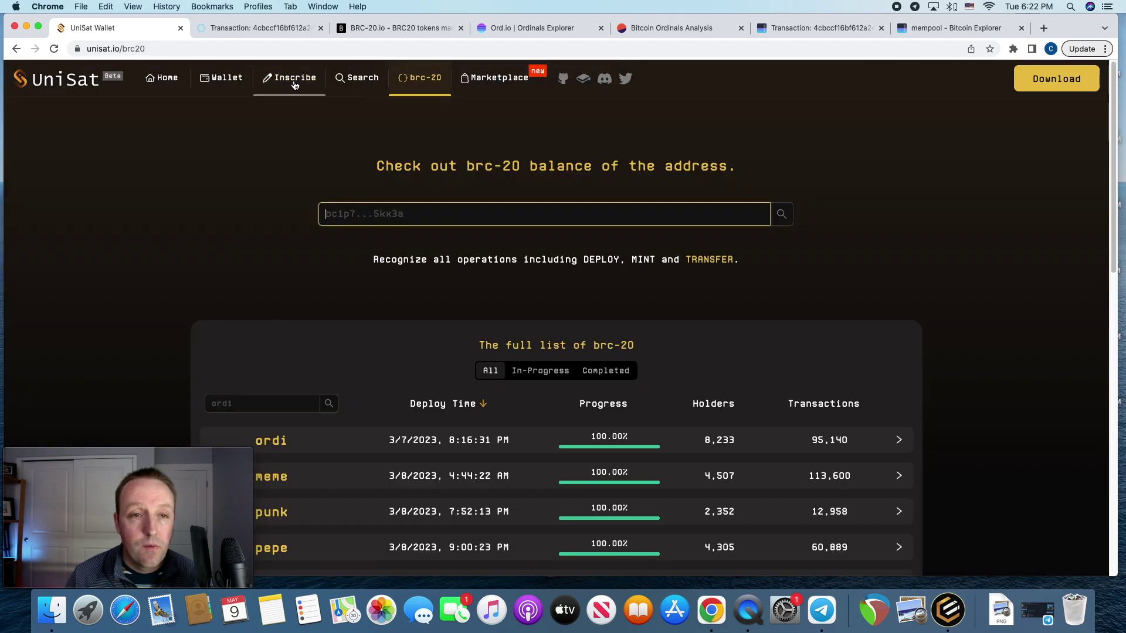
click(290, 81)
click(417, 82)
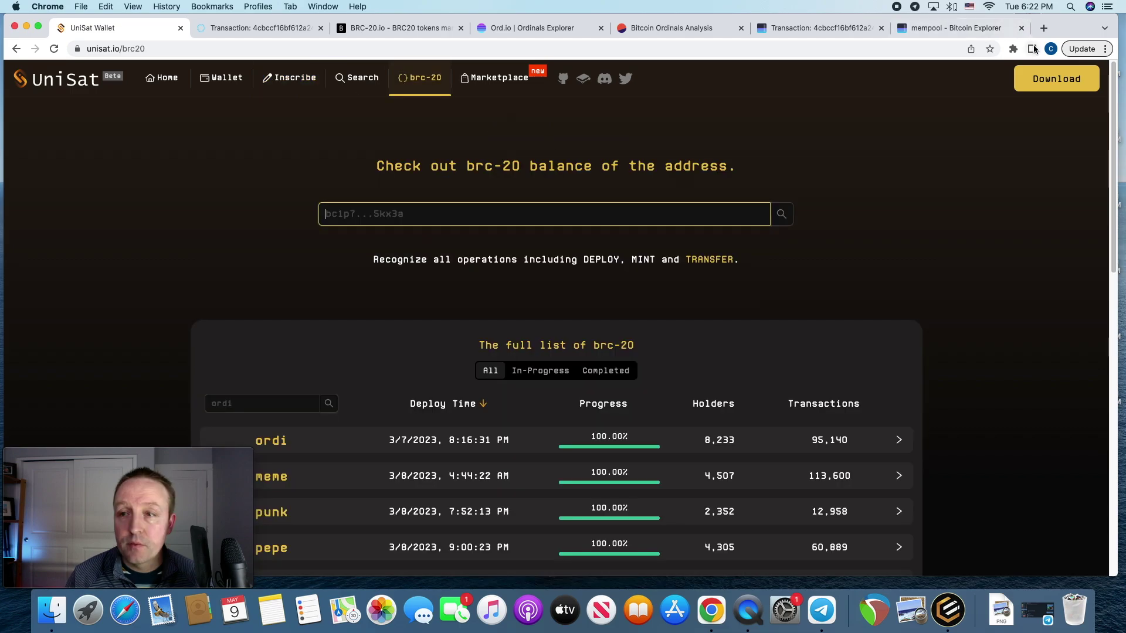
Step: Check Hiro Wallet's balances: 0.00869866 BTC, with BADZ still at 0
click(1010, 51)
click(931, 134)
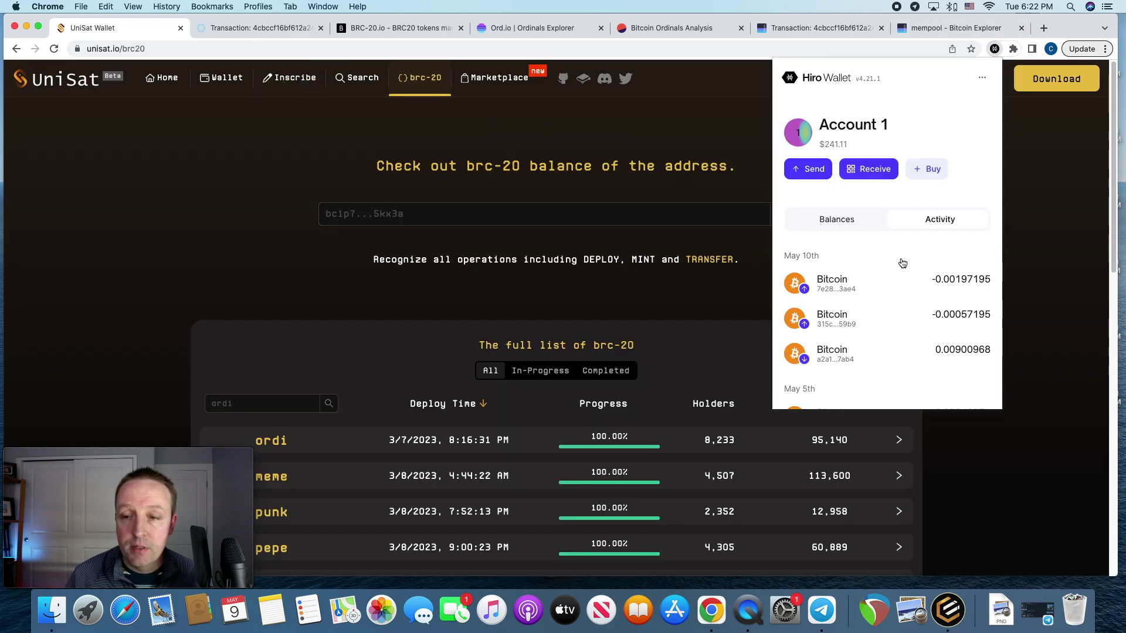
scroll(914, 282, down, 5)
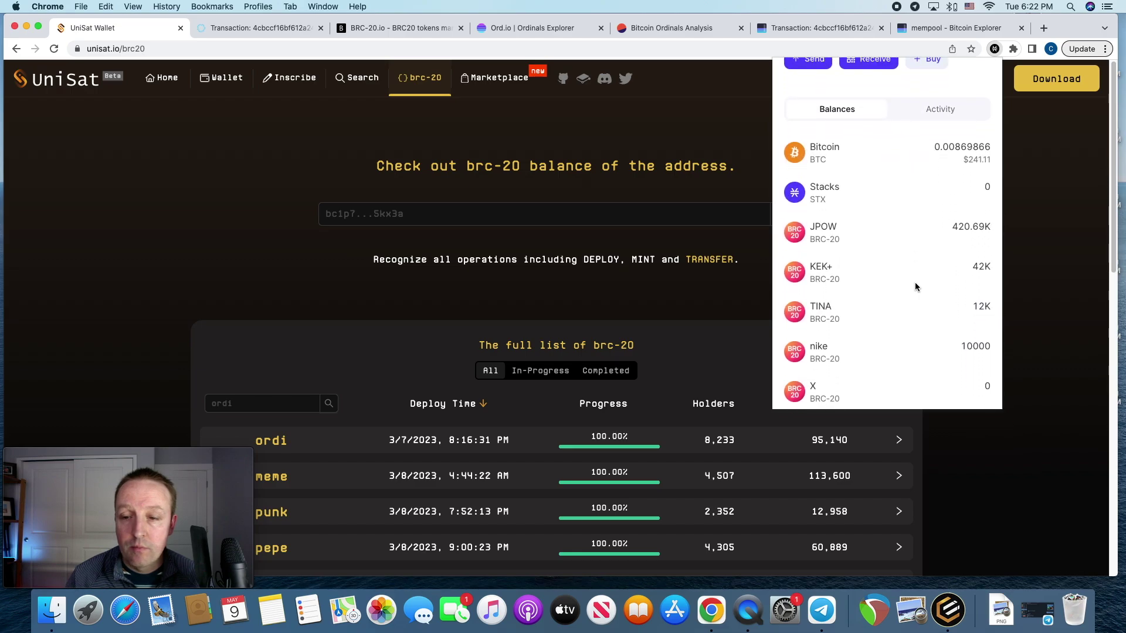
scroll(877, 325, down, 1)
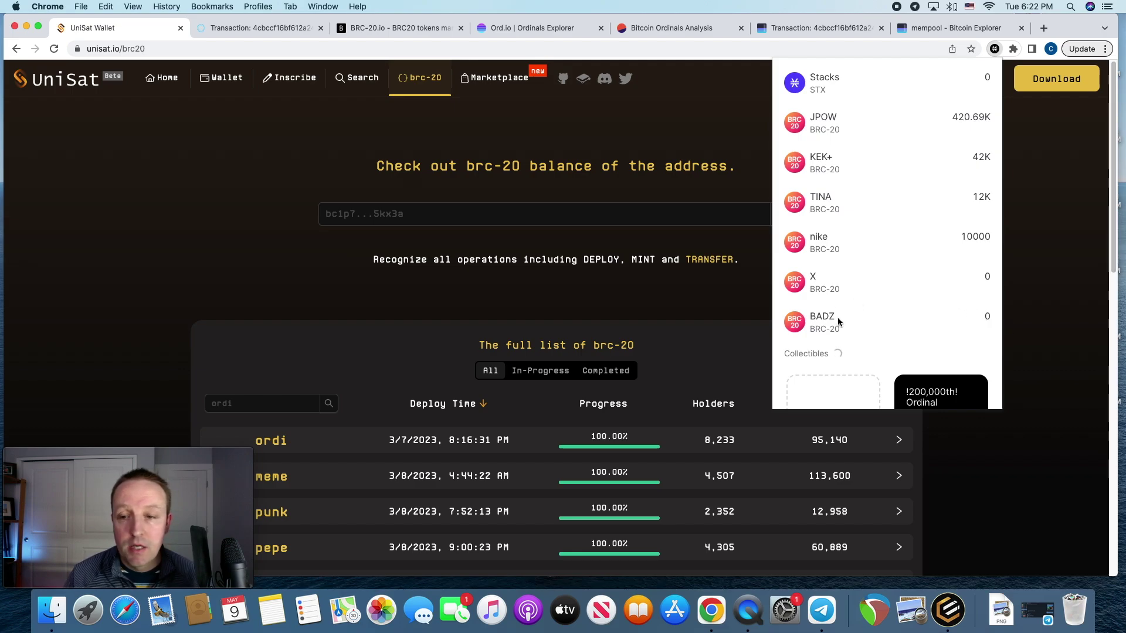
Step: Switch to BRC-20.io and scroll up and down through the token rankings table
click(406, 29)
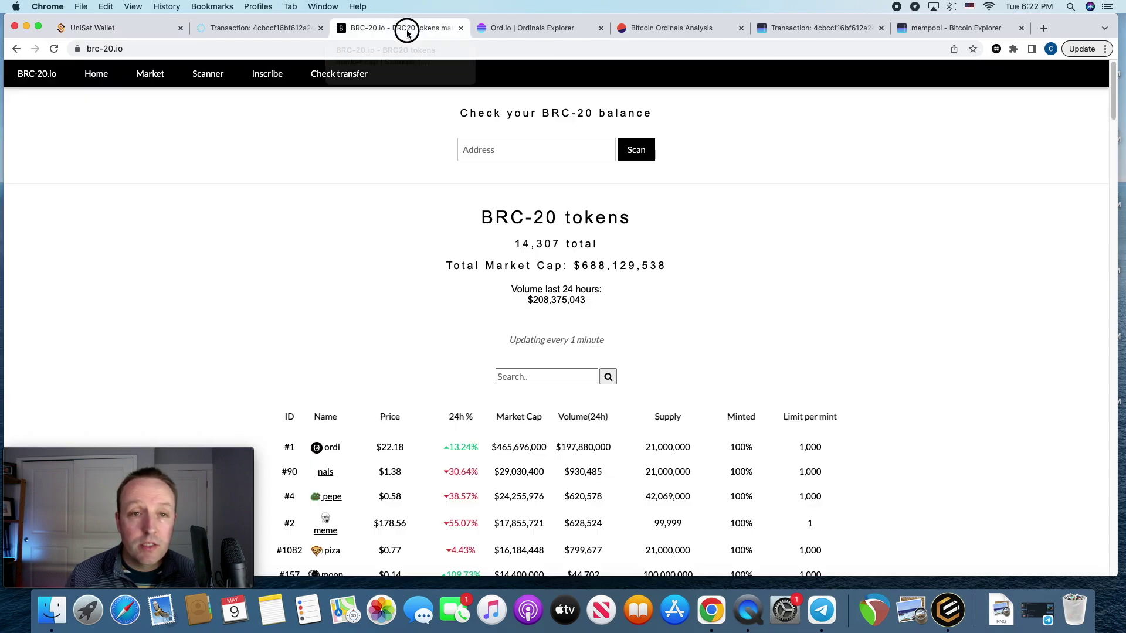
scroll(457, 285, down, 5)
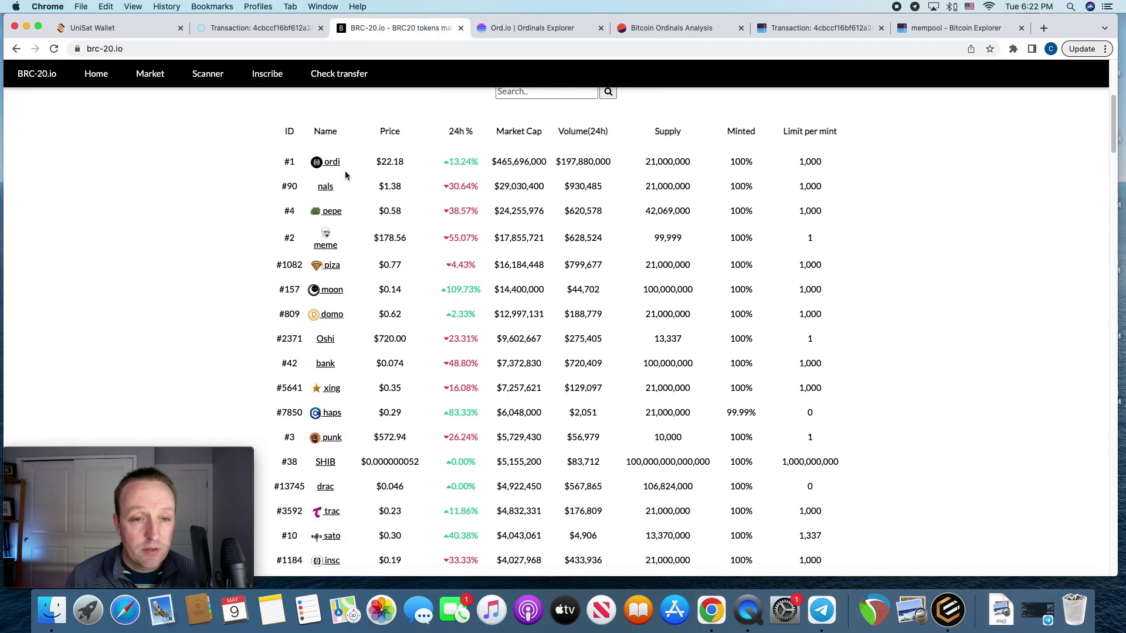
scroll(352, 363, down, 1)
scroll(347, 383, down, 3)
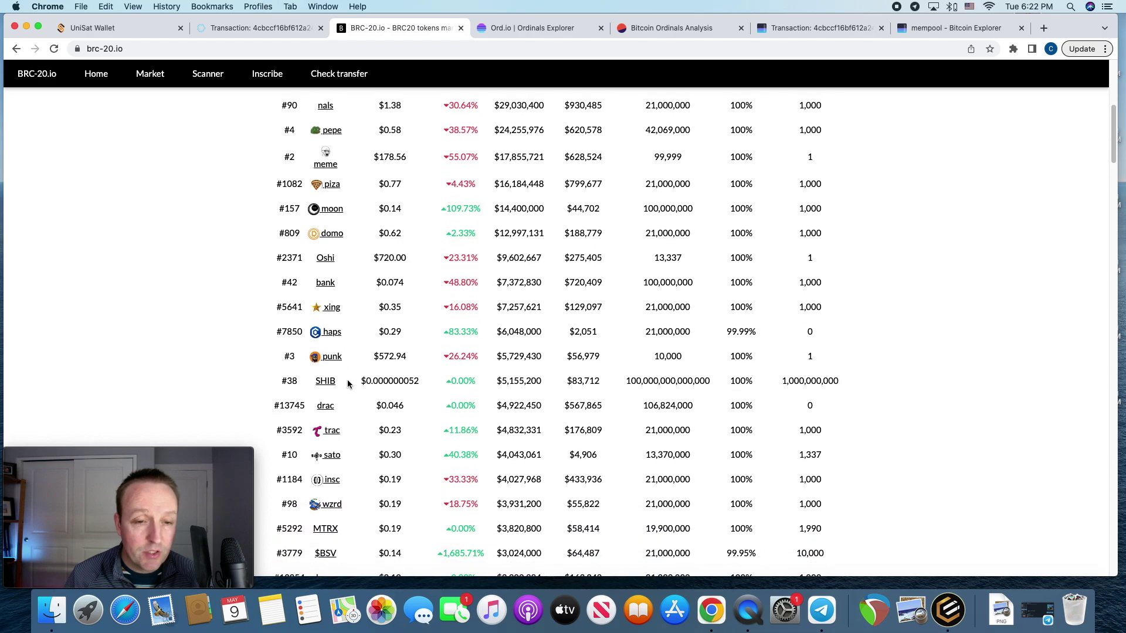
scroll(357, 395, up, 3)
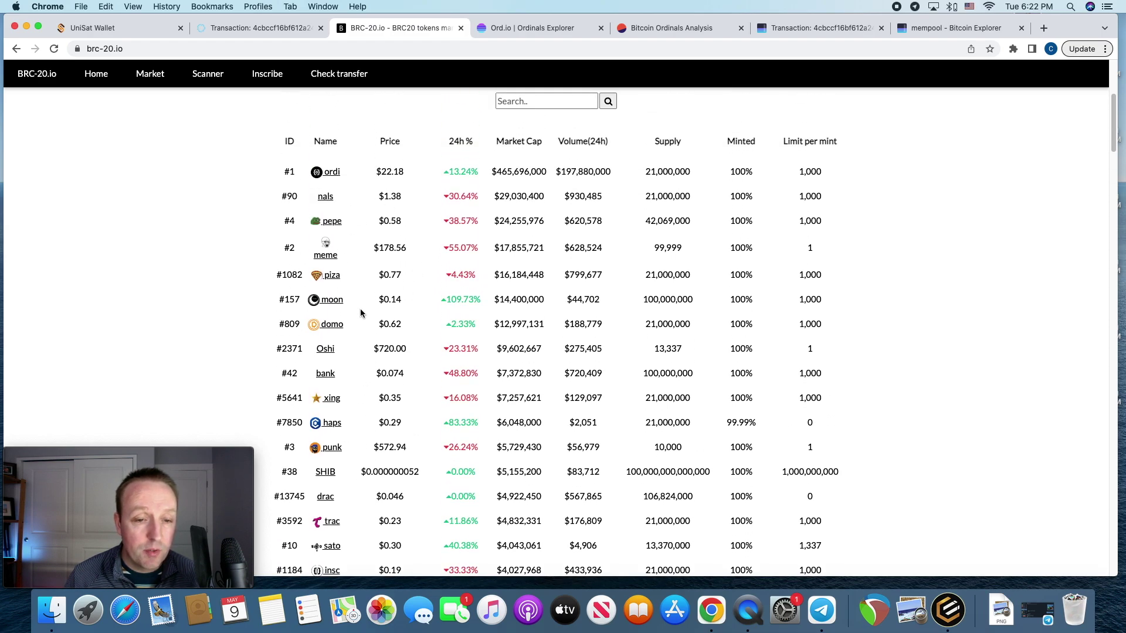
scroll(360, 313, down, 6)
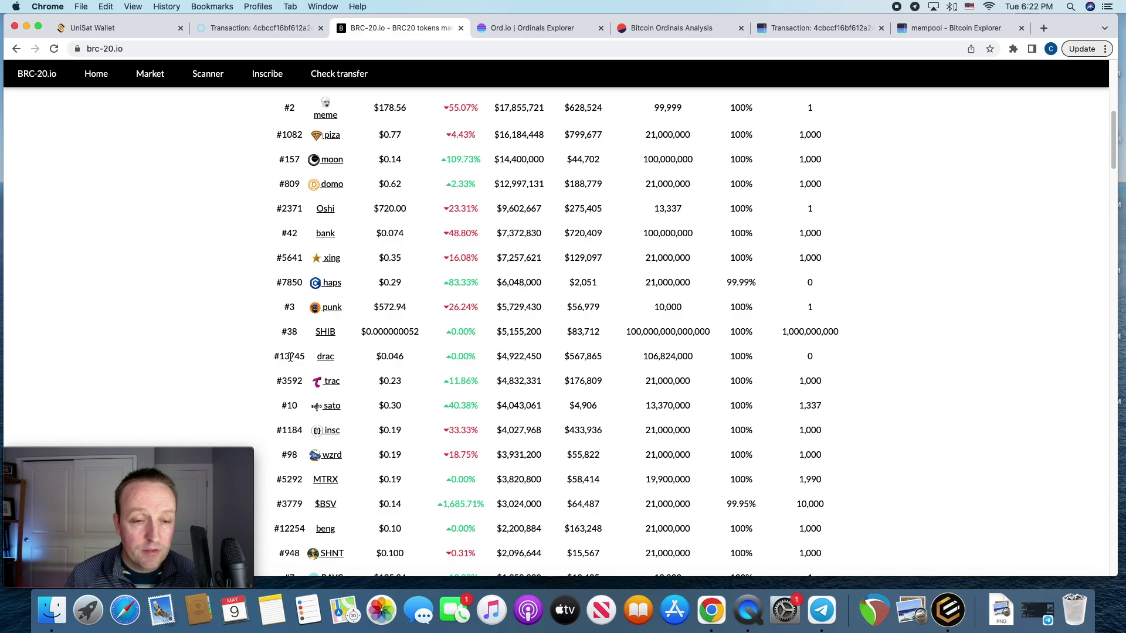
scroll(410, 384, down, 5)
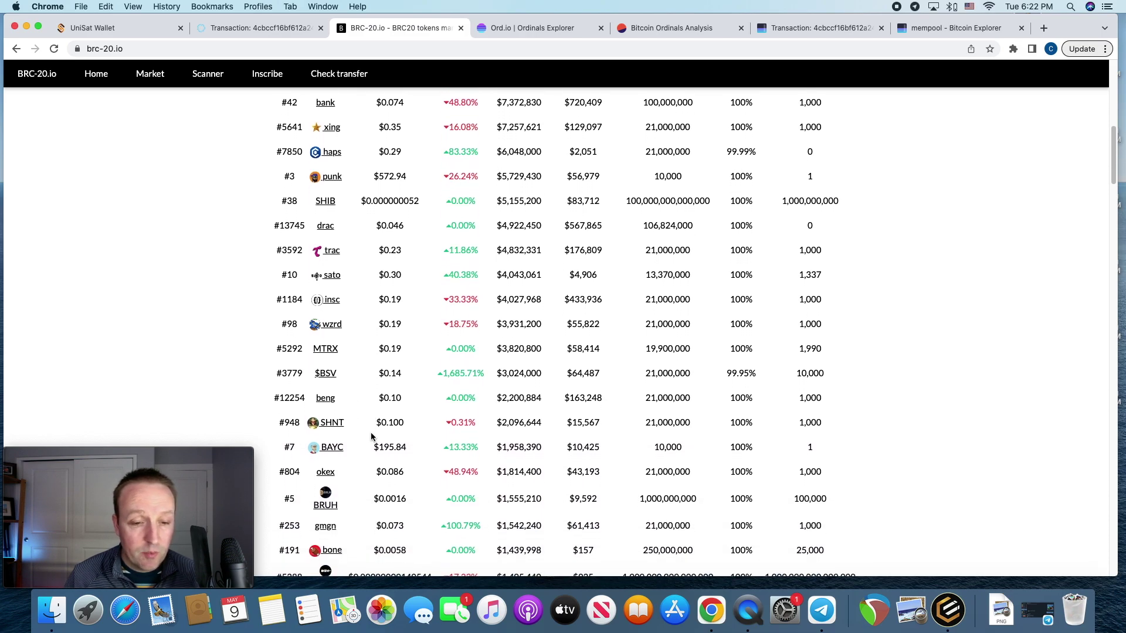
scroll(371, 436, down, 3)
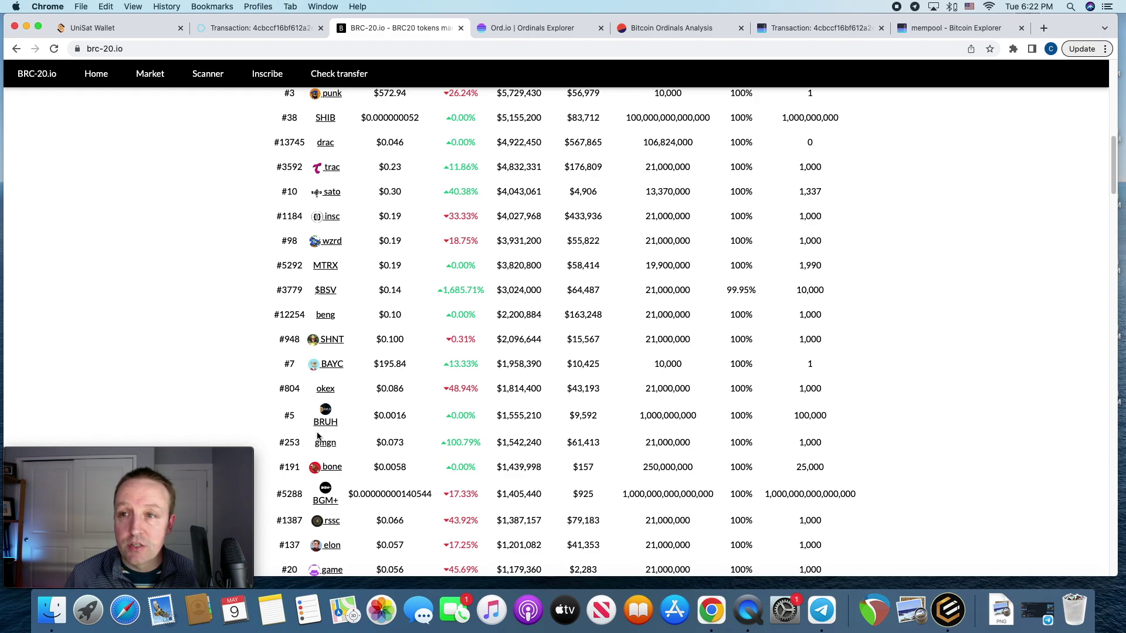
scroll(742, 299, up, 15)
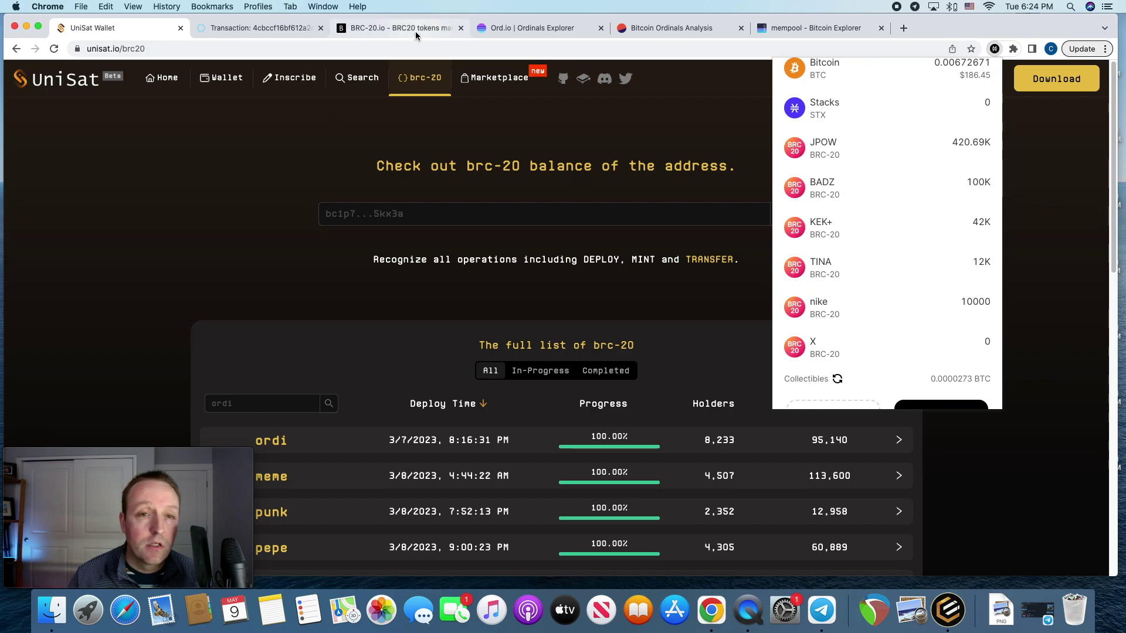
Step: Search UniSat's brc-20 inscriptions for BADZ, finding one deploy and four mints
click(397, 27)
click(175, 34)
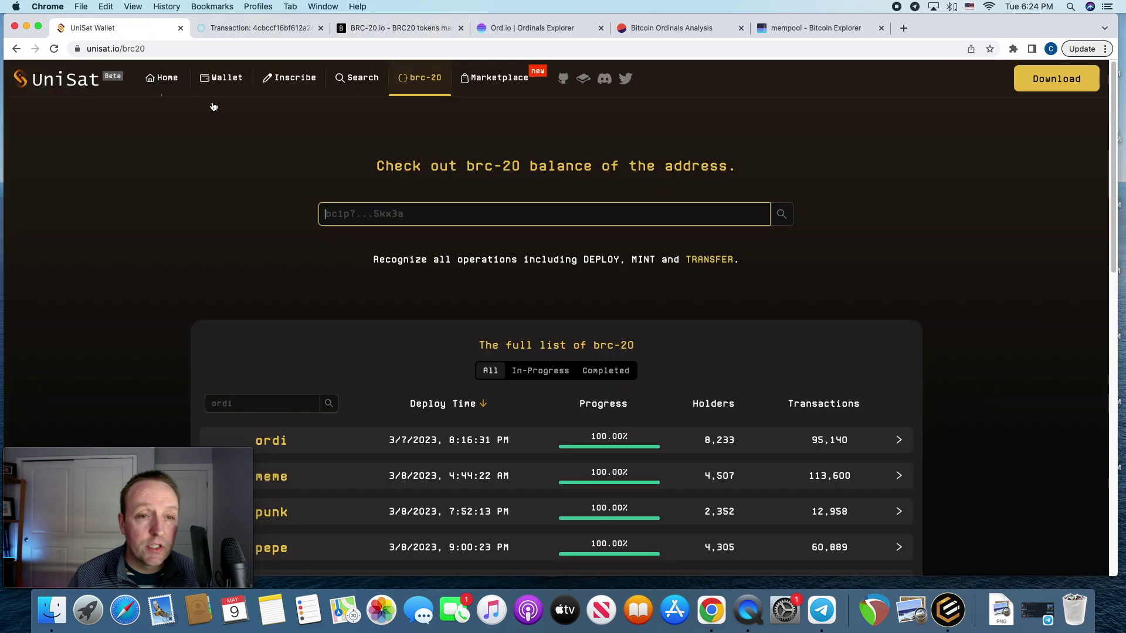
click(346, 81)
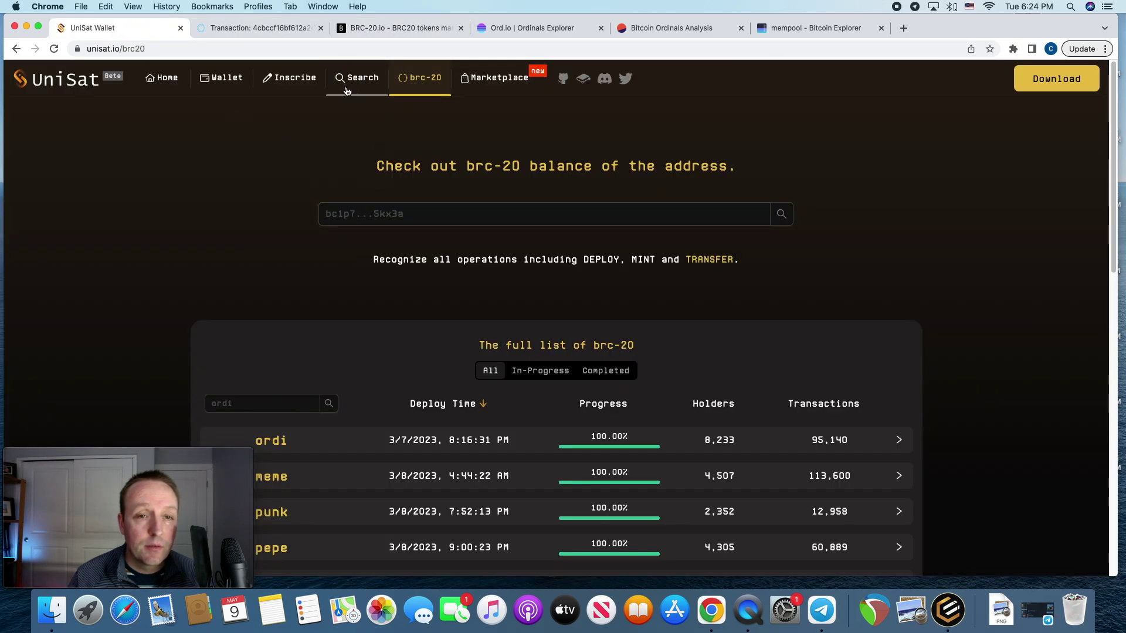
text(BADZ)
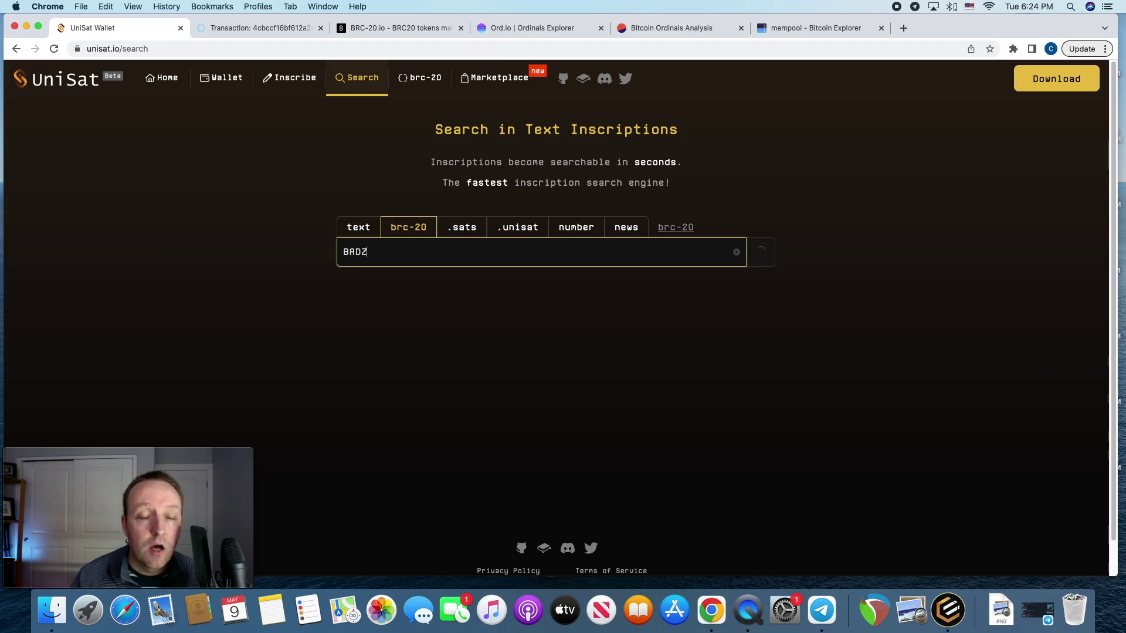
scroll(265, 369, down, 1)
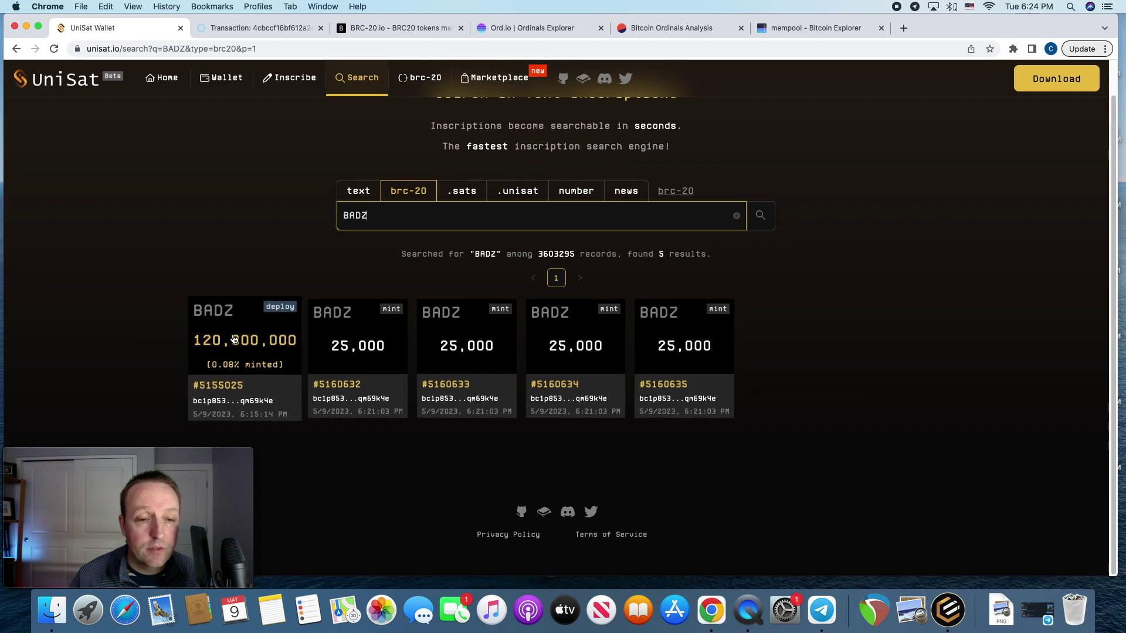
Step: View the BADZ token overview: 120,000,000 supply, 25,000 per mint
click(221, 349)
scroll(364, 382, down, 5)
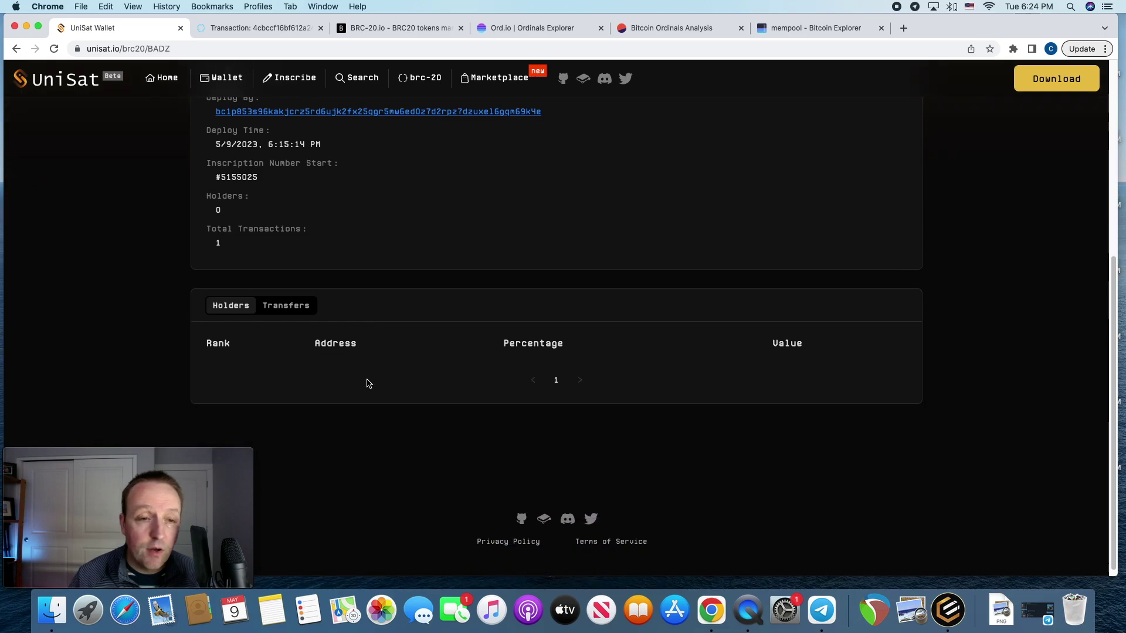
scroll(367, 383, up, 5)
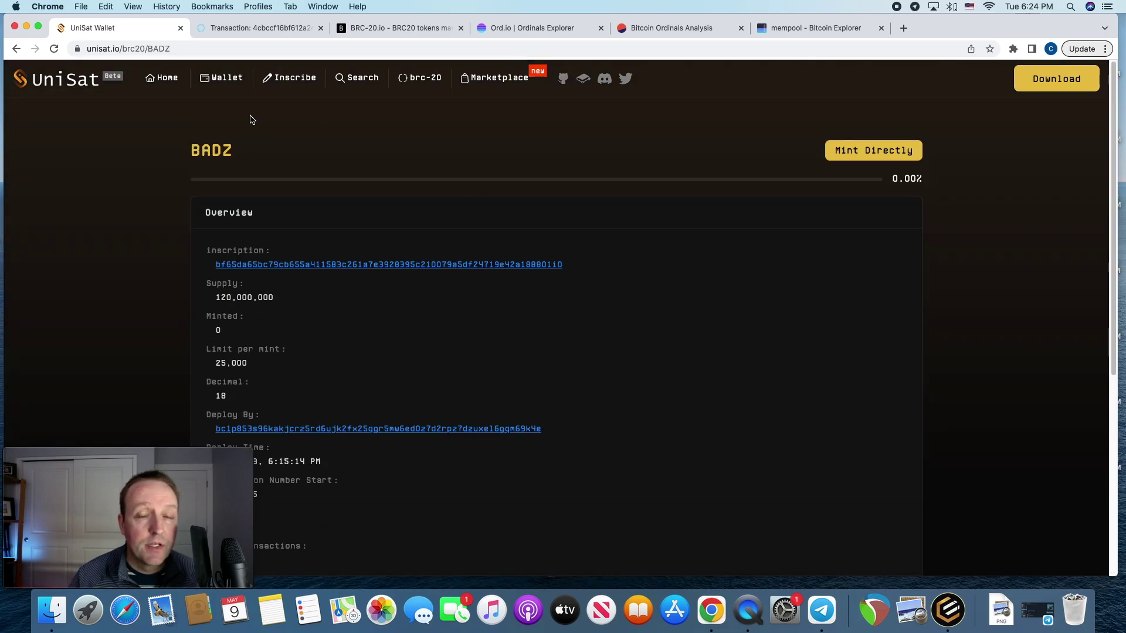
Step: Scroll through BRC-20.io's token table, headed by ordi at $22.18
click(398, 28)
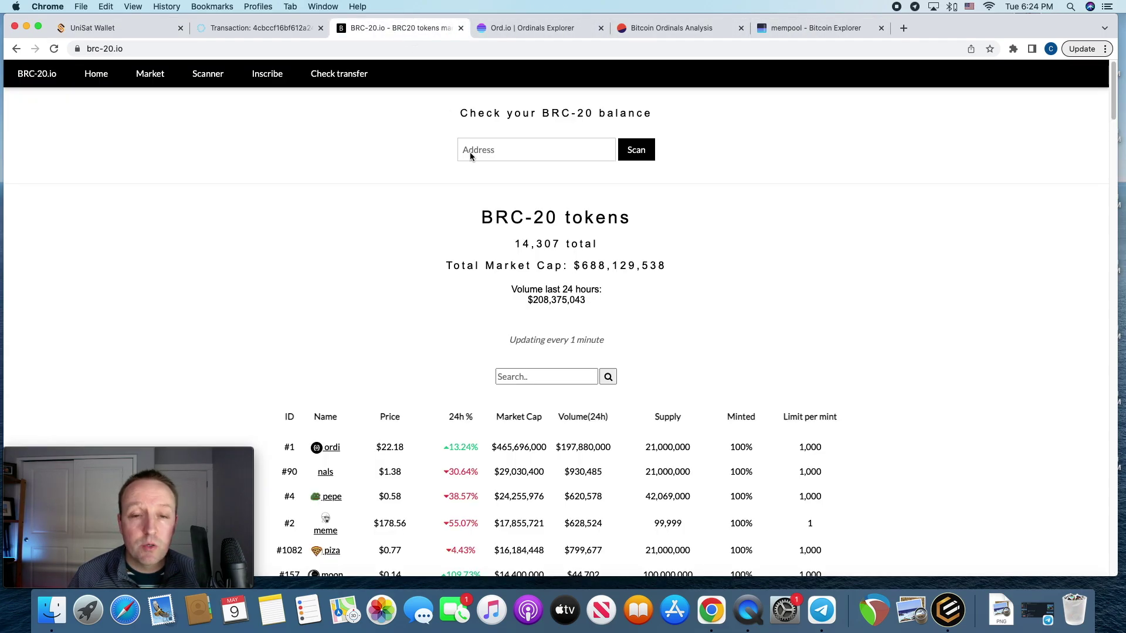
scroll(410, 264, down, 3)
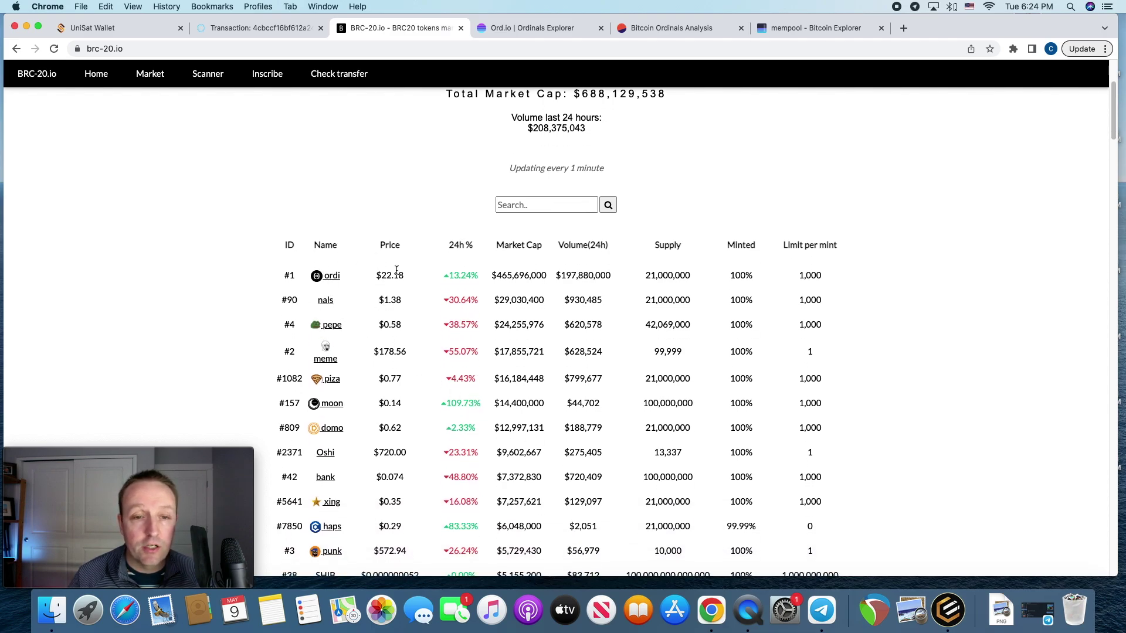
scroll(405, 374, down, 1)
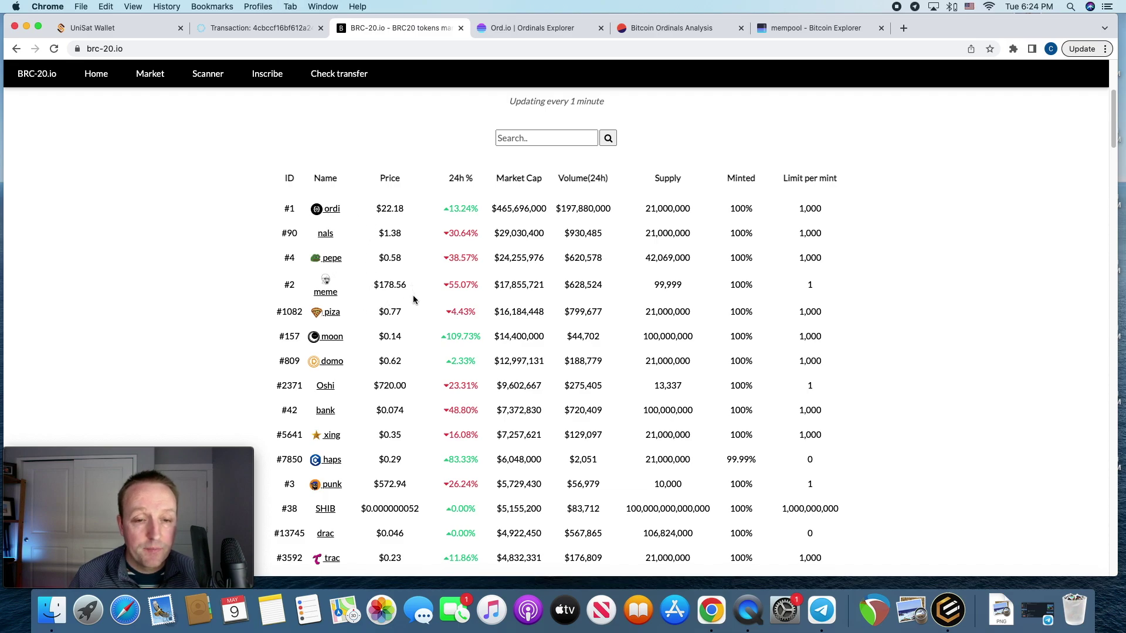
scroll(418, 314, down, 2)
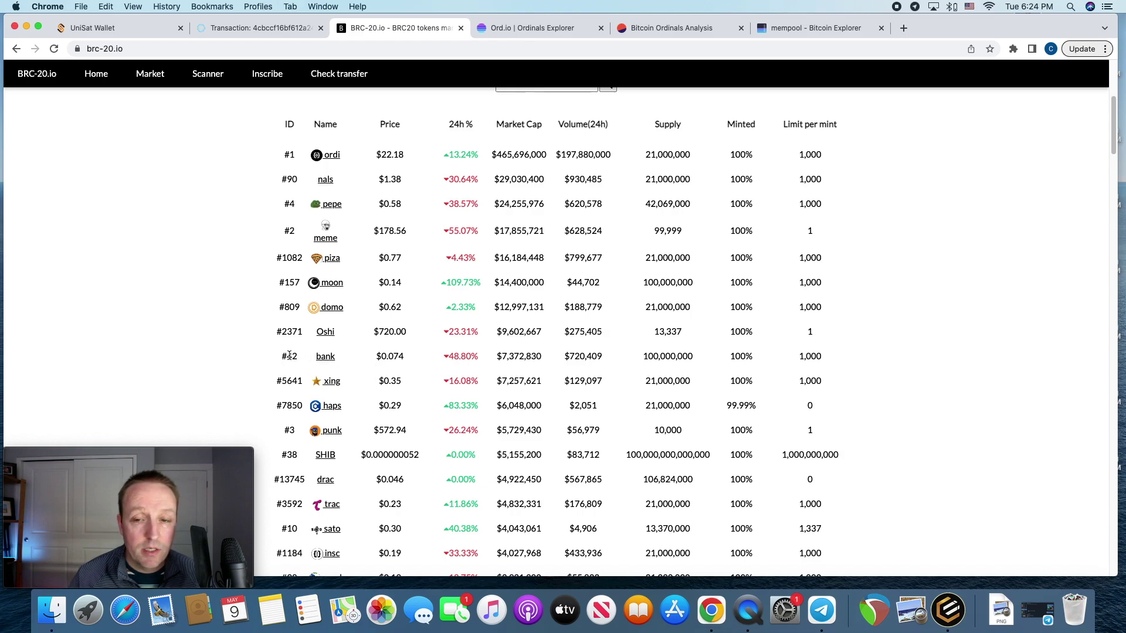
scroll(391, 356, up, 1)
scroll(381, 396, down, 3)
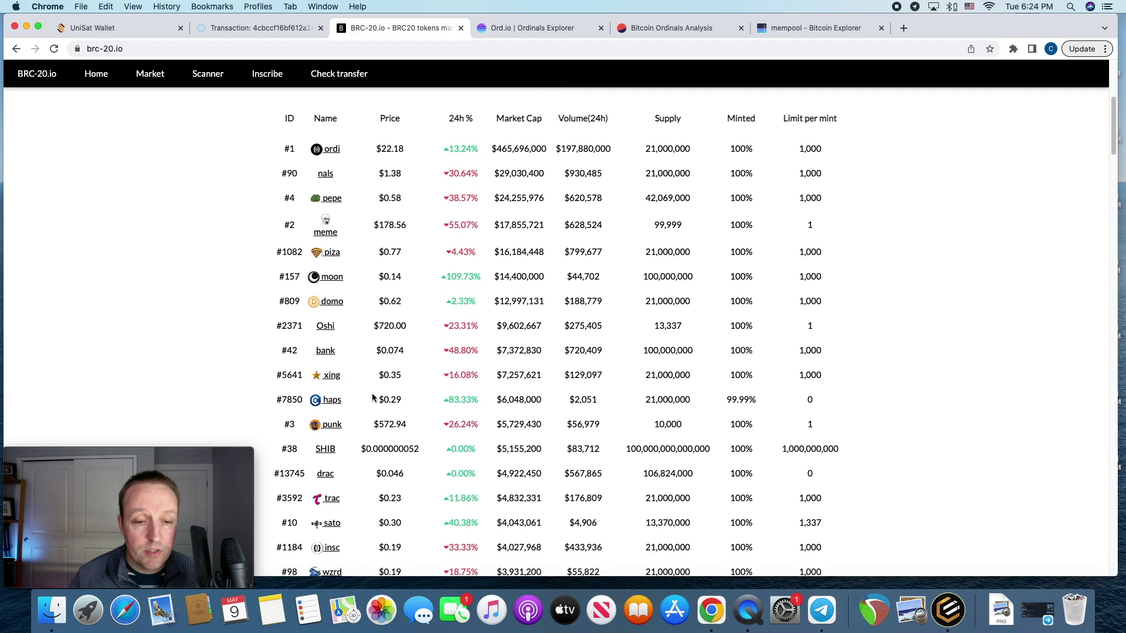
scroll(420, 315, up, 4)
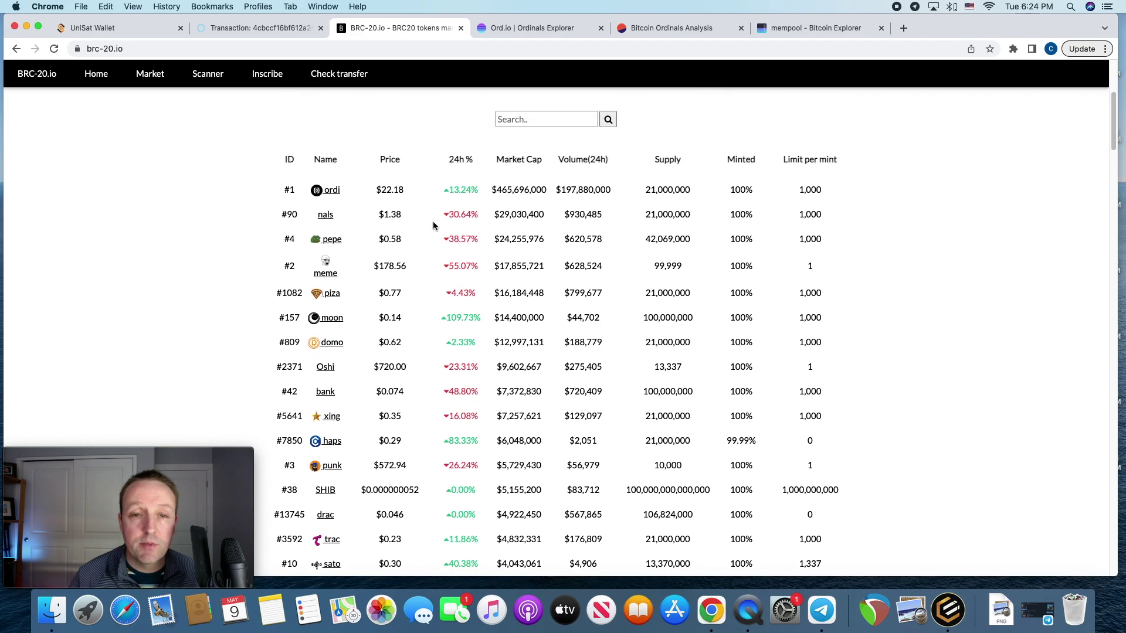